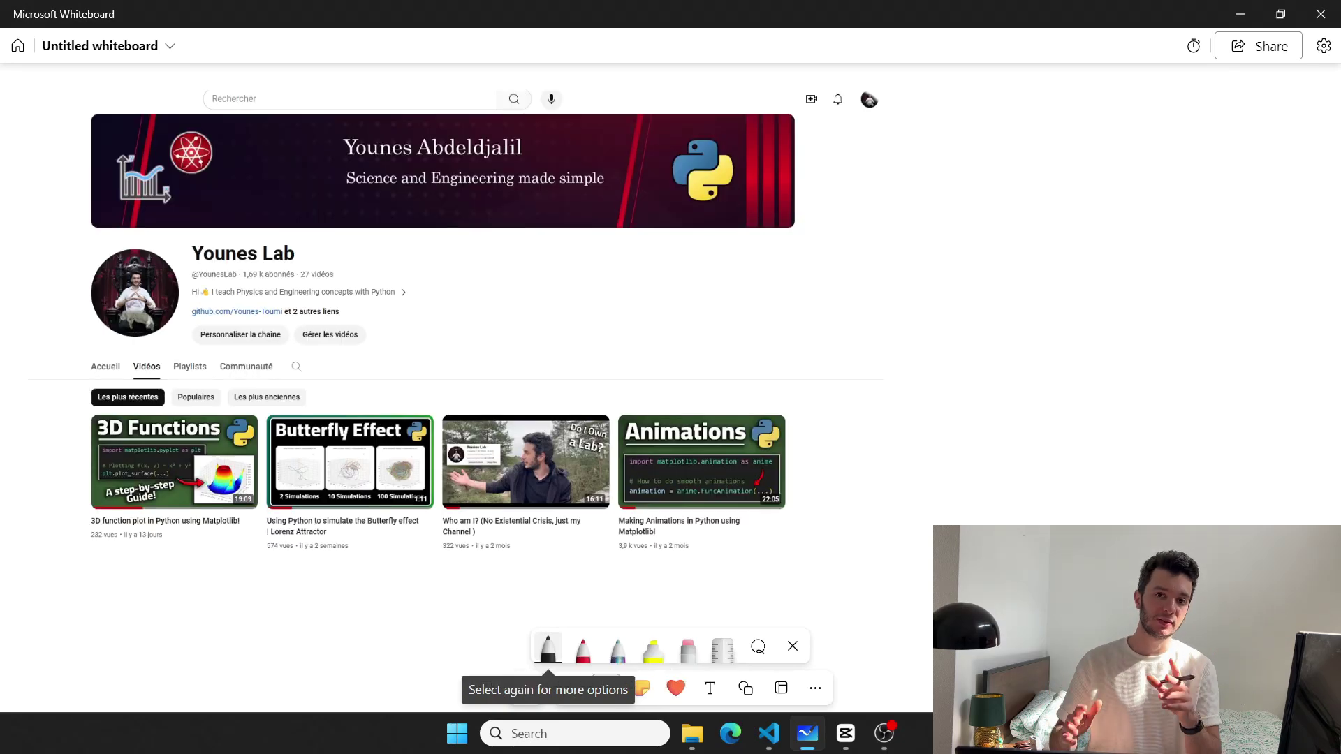
scroll(440, 346, "down", 2)
scroll(440, 345, "down", 2)
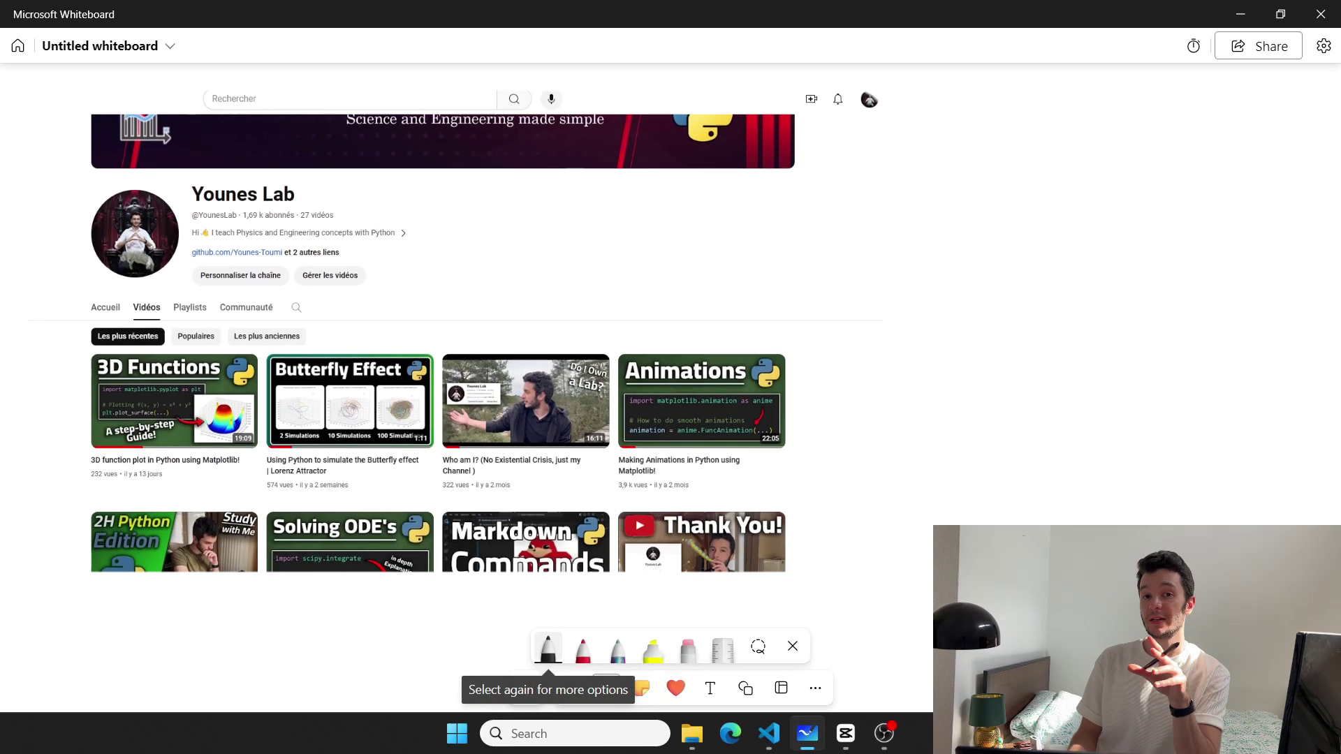
scroll(440, 345, "down", 2)
scroll(440, 345, "down", 2)
scroll(440, 345, "down", 2)
scroll(440, 345, "down", 2)
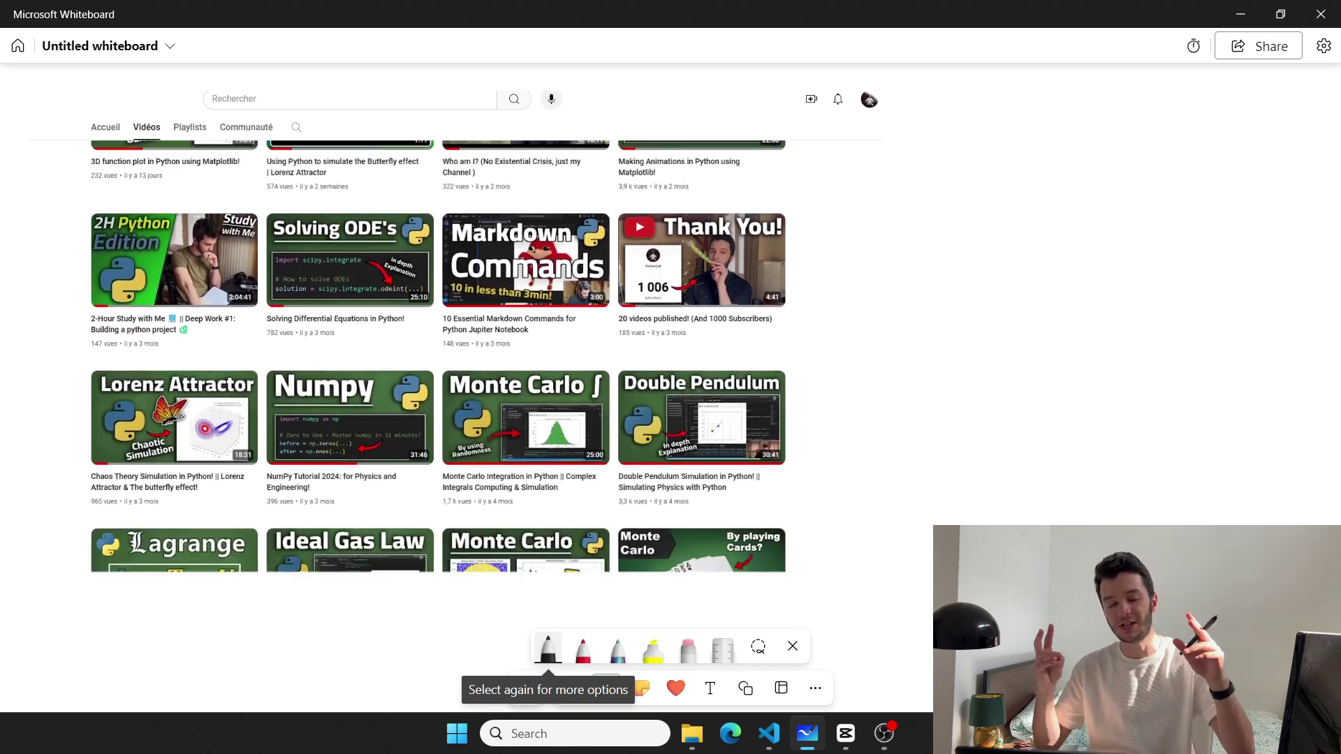
scroll(441, 346, "down", 2)
scroll(440, 346, "down", 2)
scroll(441, 345, "down", 3)
scroll(440, 346, "down", 2)
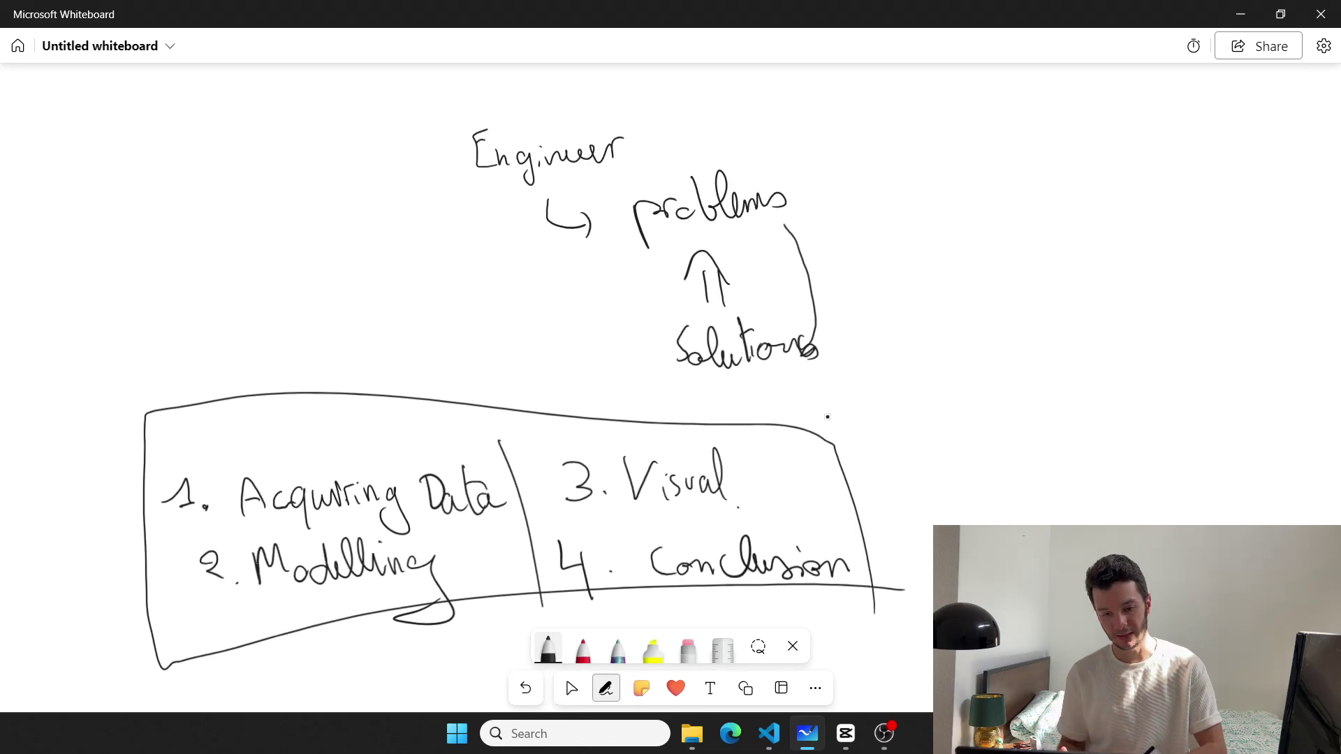
Switch the whiteboard to the select tool and return to the VS Code height notebook
left_click(571, 688)
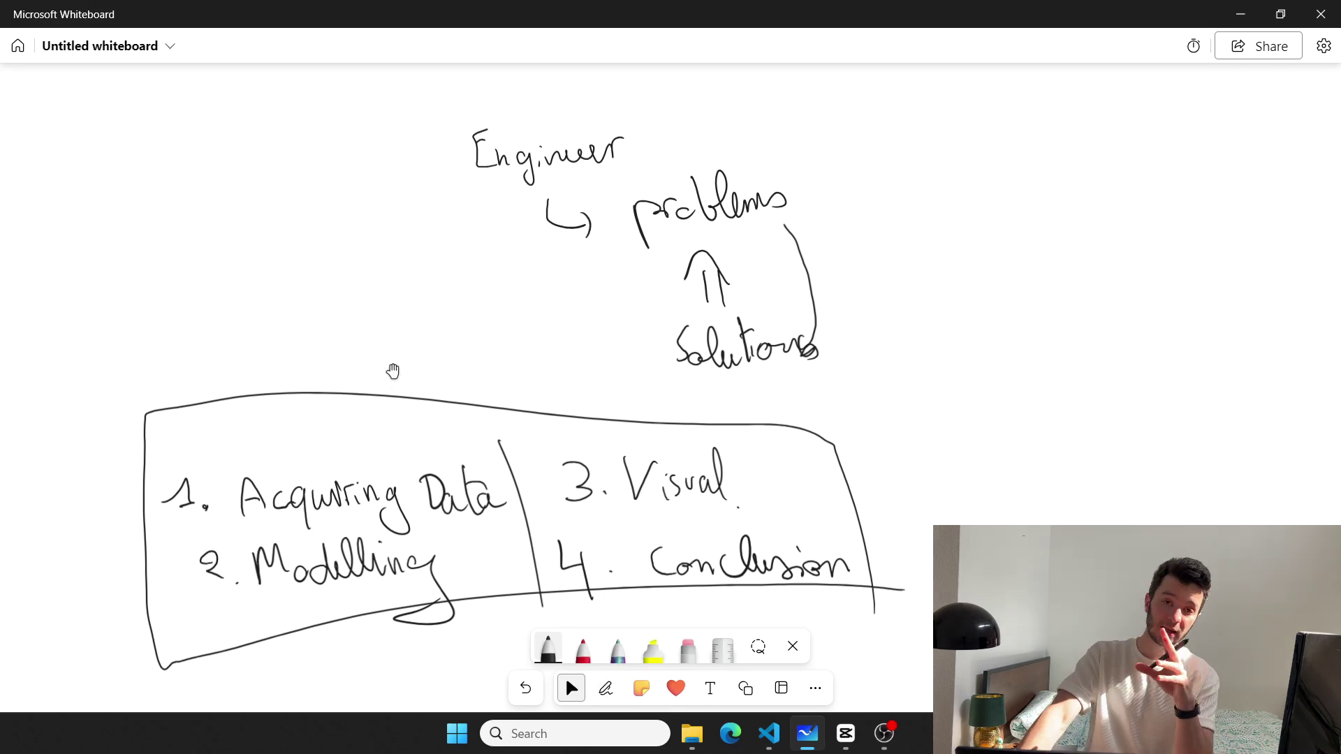
key("alt+Tab")
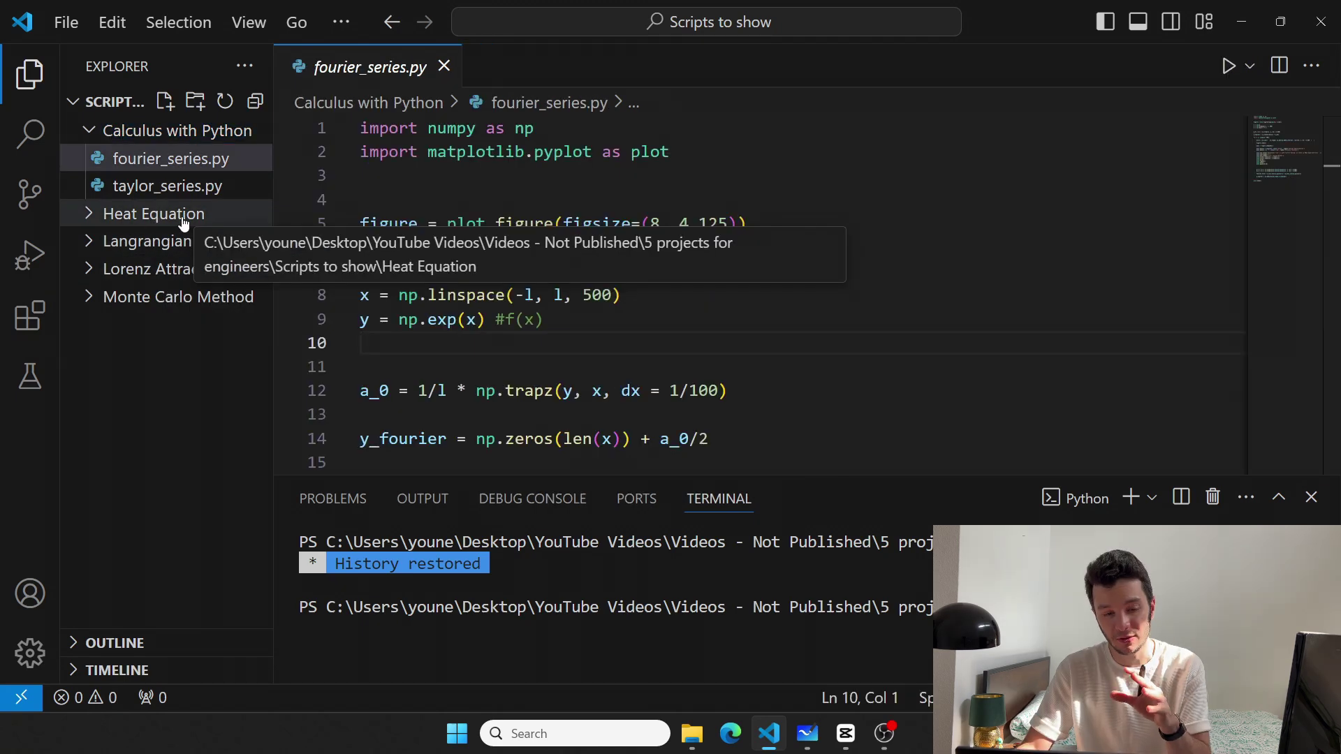
Expand the Heat Equation folder and open heatEquation1D.py in the editor
left_click(154, 214)
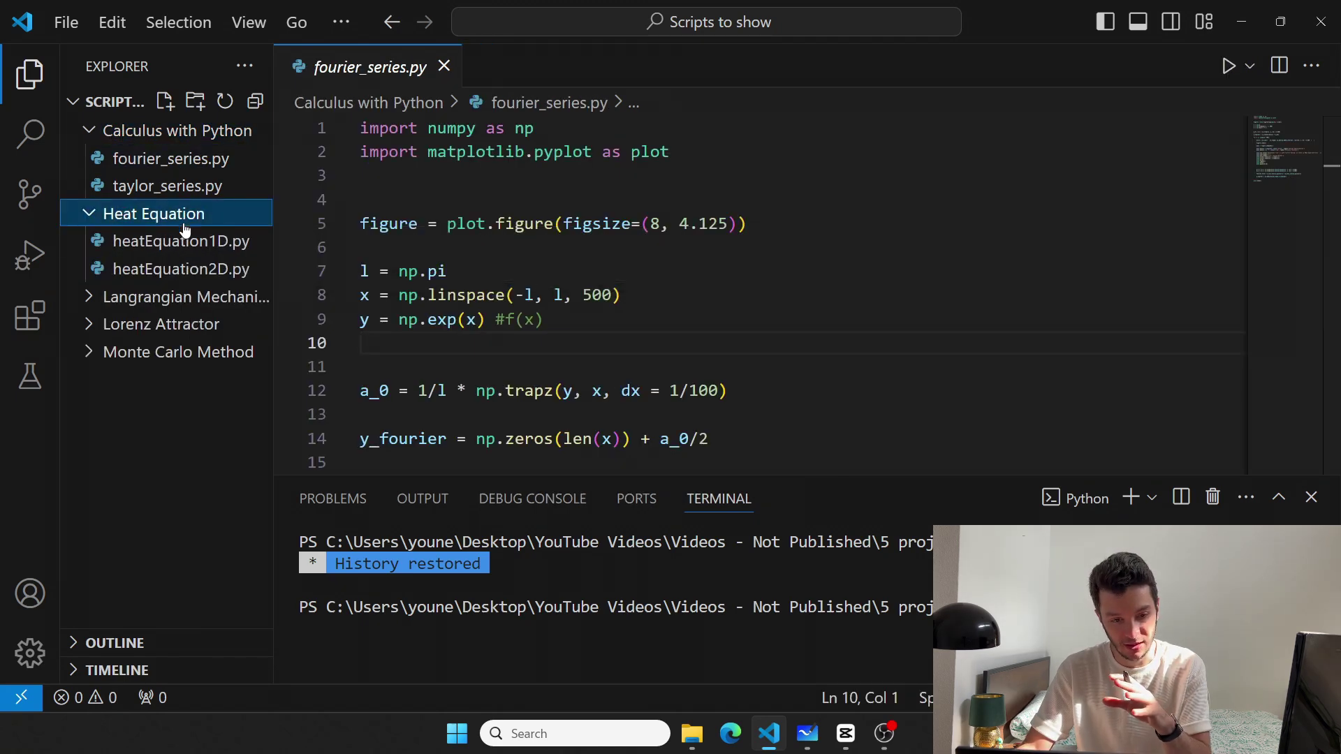
left_click(181, 241)
left_click(645, 363)
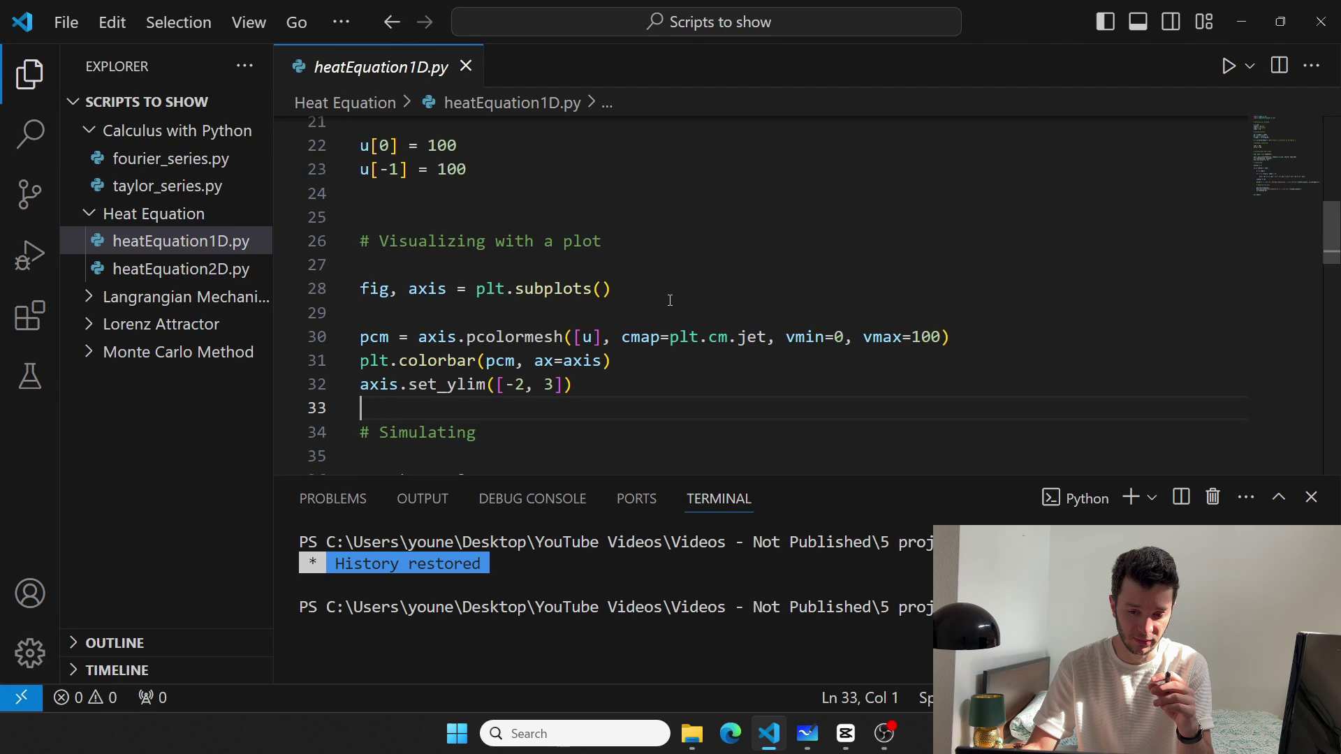
scroll(670, 300, "down", 3)
scroll(669, 301, "up", 5)
Run heatEquation1D.py twice, closing the heat-distribution figure after each run (about 91 °C)
left_click(670, 303)
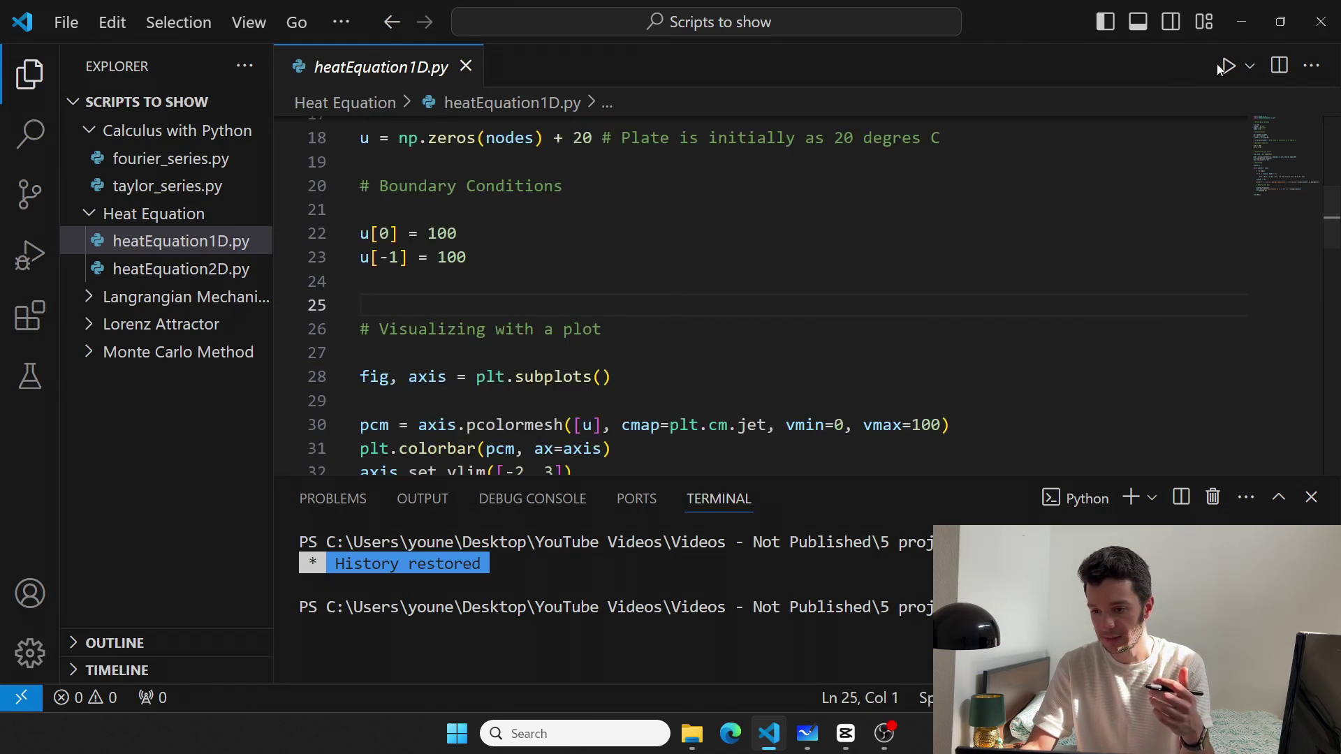
left_click(1229, 67)
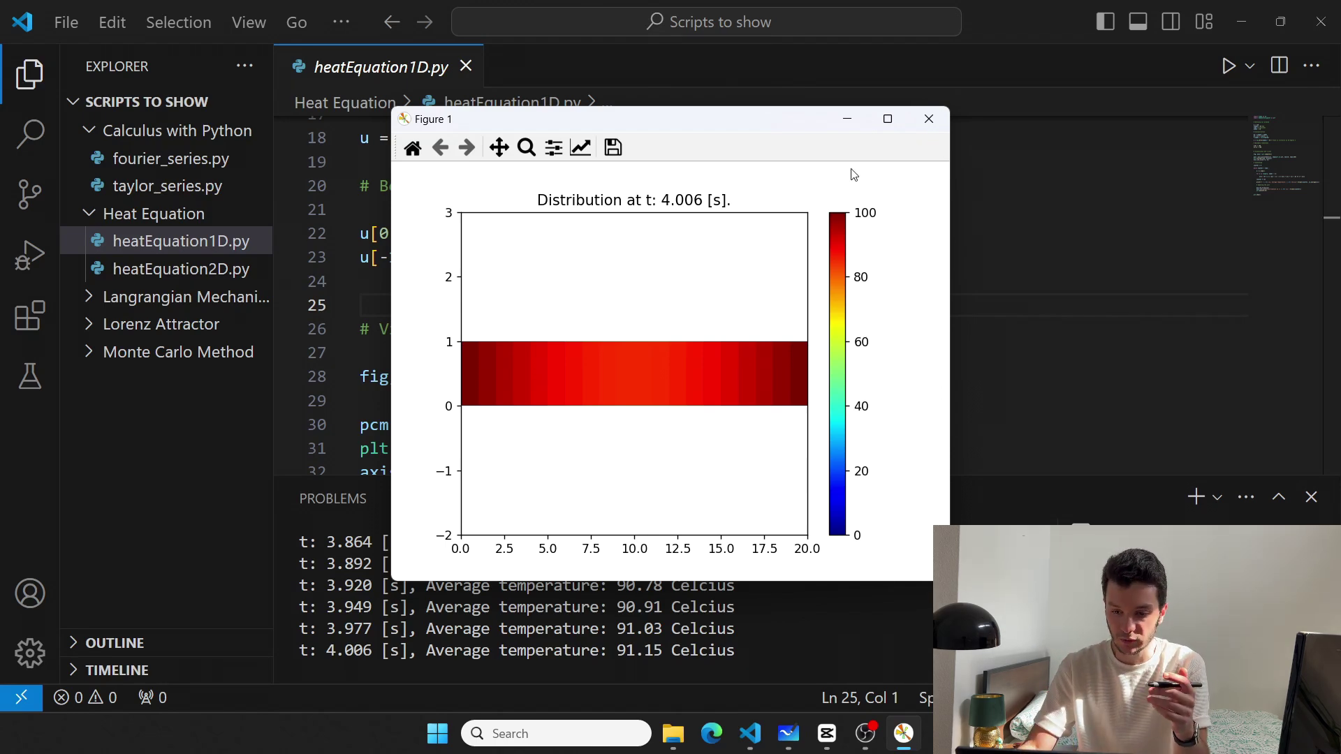
left_click(929, 119)
left_click(1228, 66)
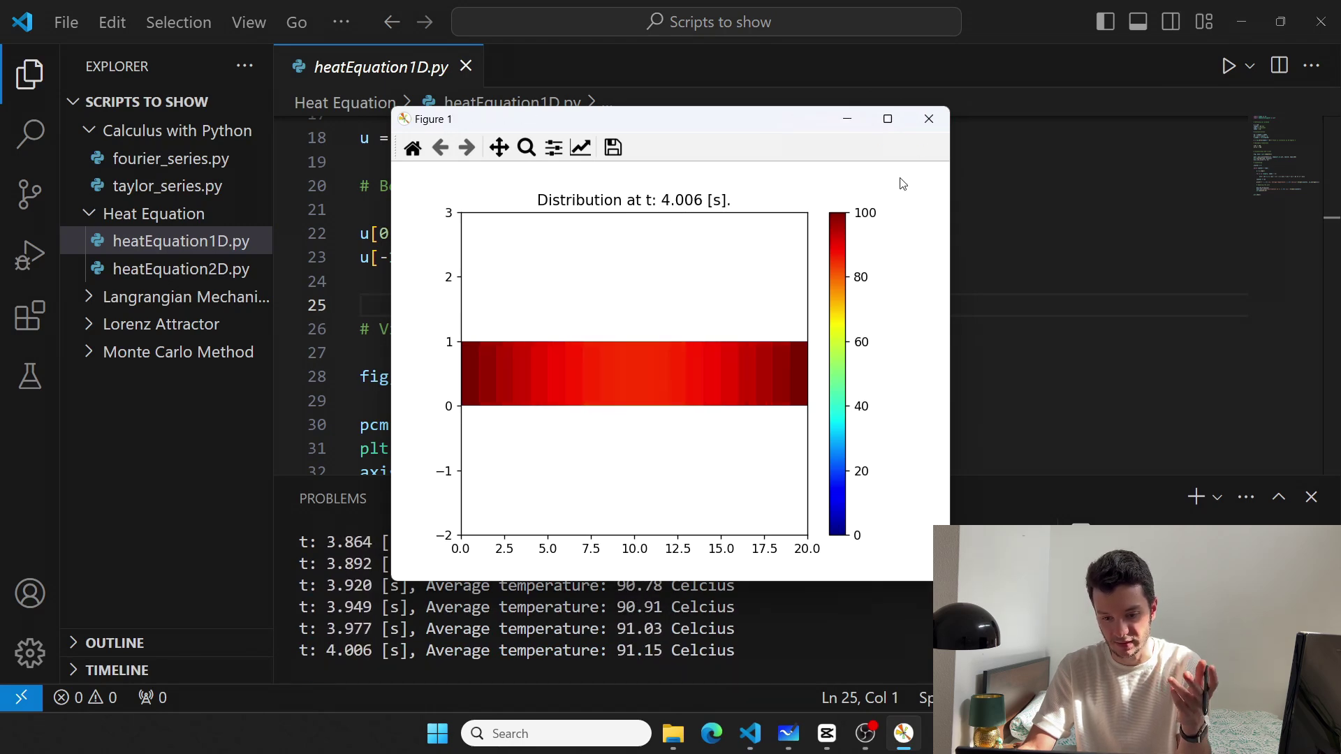
left_click(929, 118)
scroll(457, 305, "up", 2)
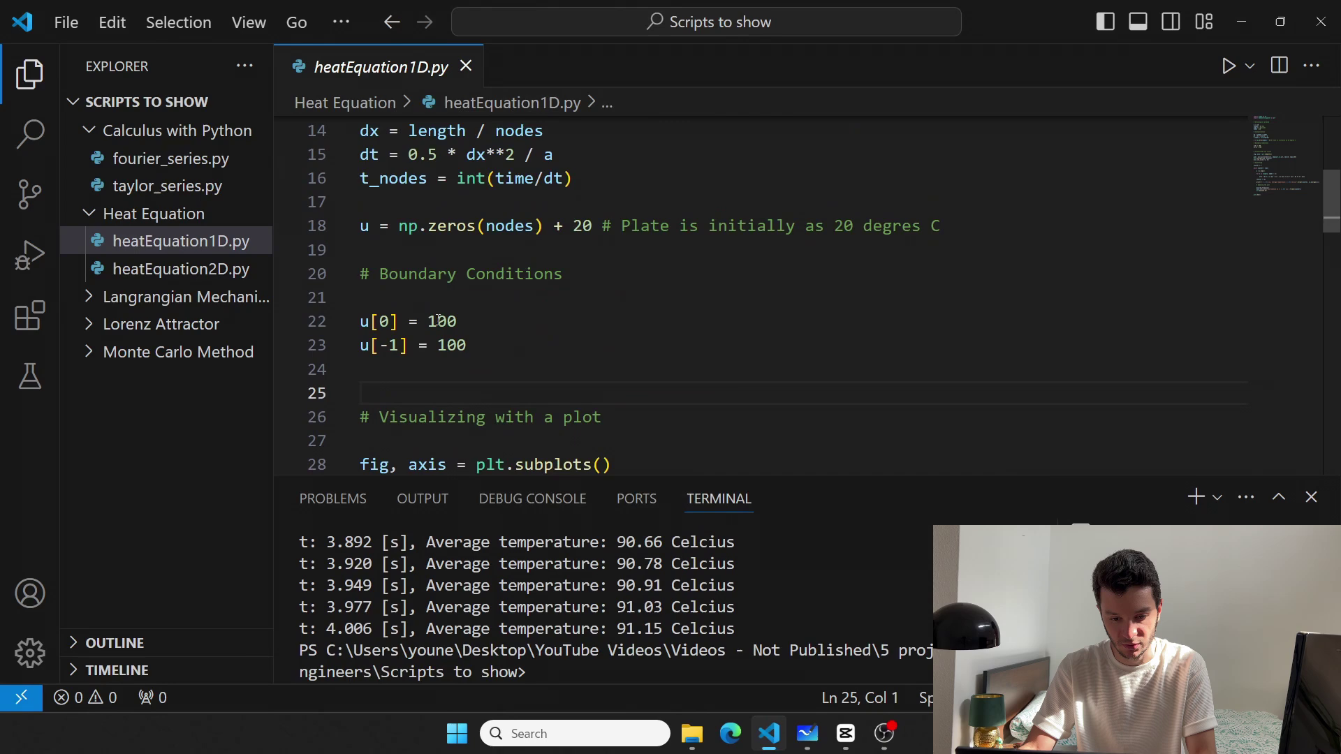
Change the left boundary on line 22 from 100 to -30, save, and rerun
double_click(440, 321)
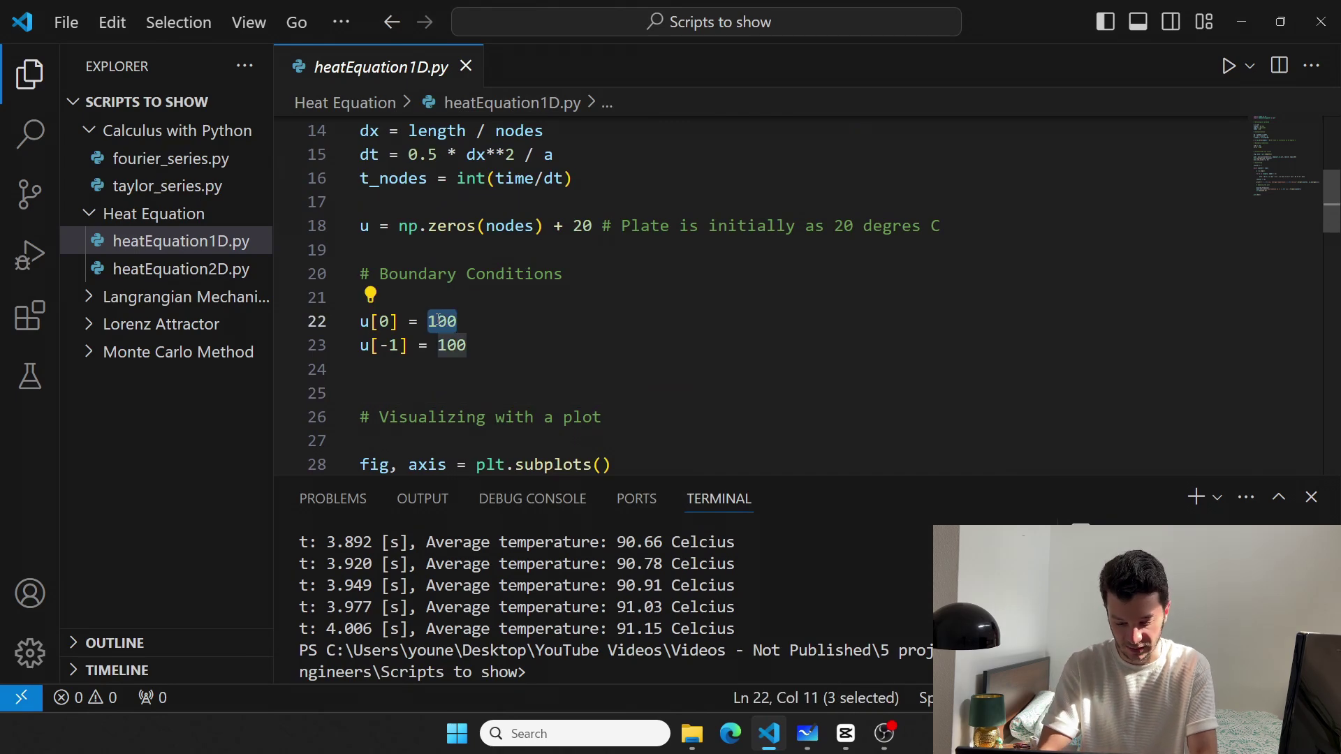
type("-30")
key("ctrl+s")
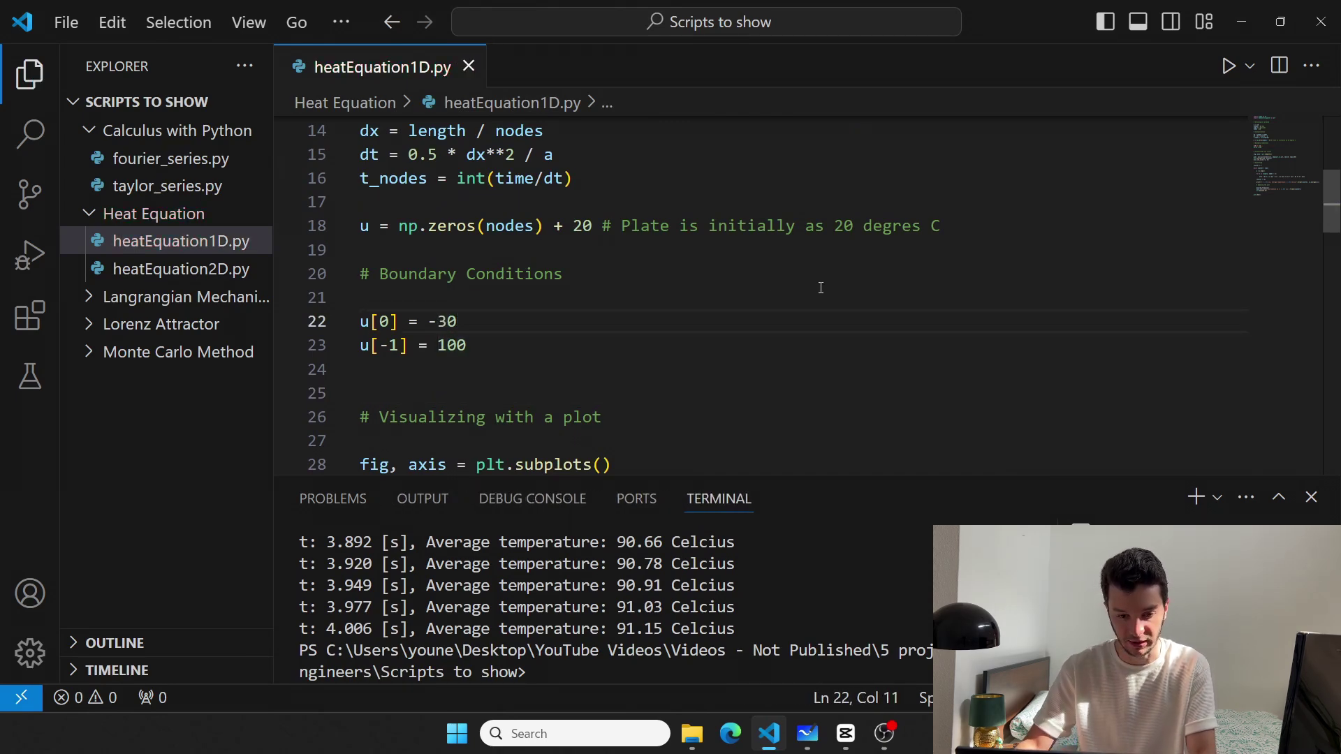
left_click(733, 297)
left_click(1228, 65)
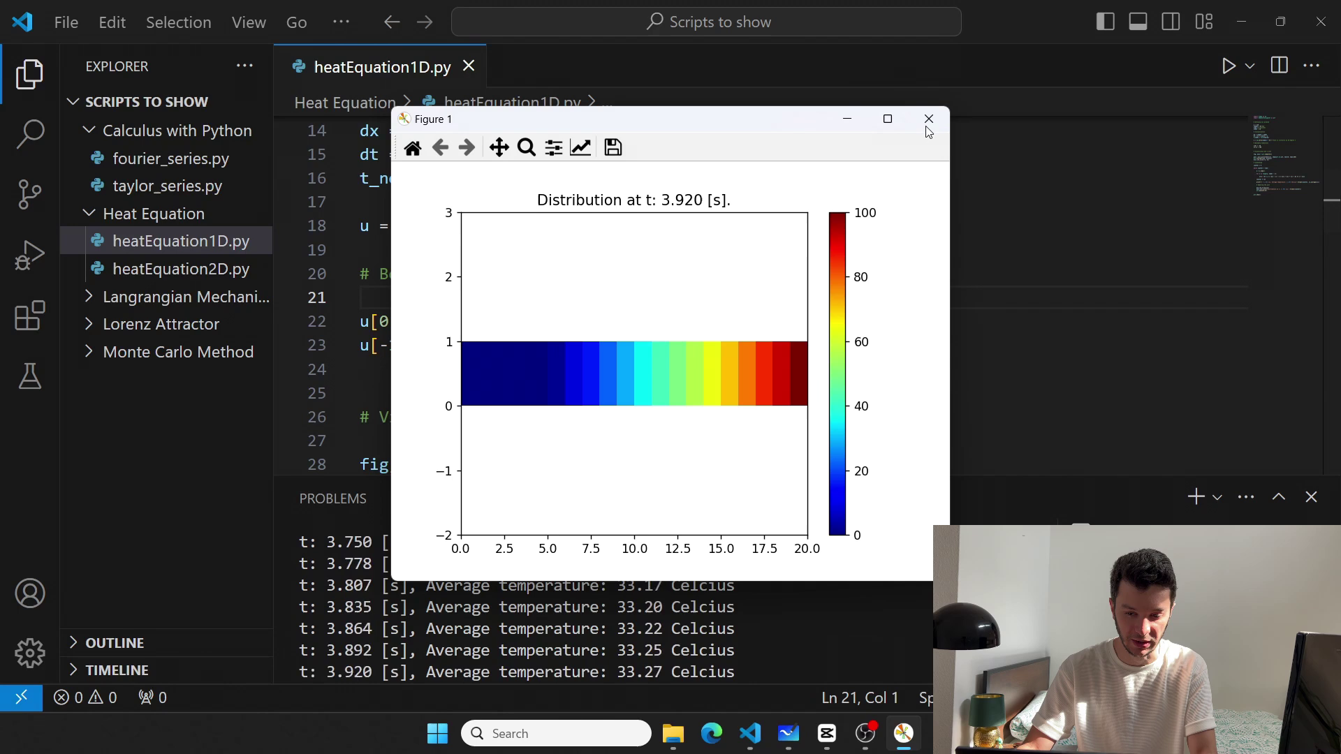
Open heatEquation2D.py and run it, averaging about 46 °C
left_click(181, 268)
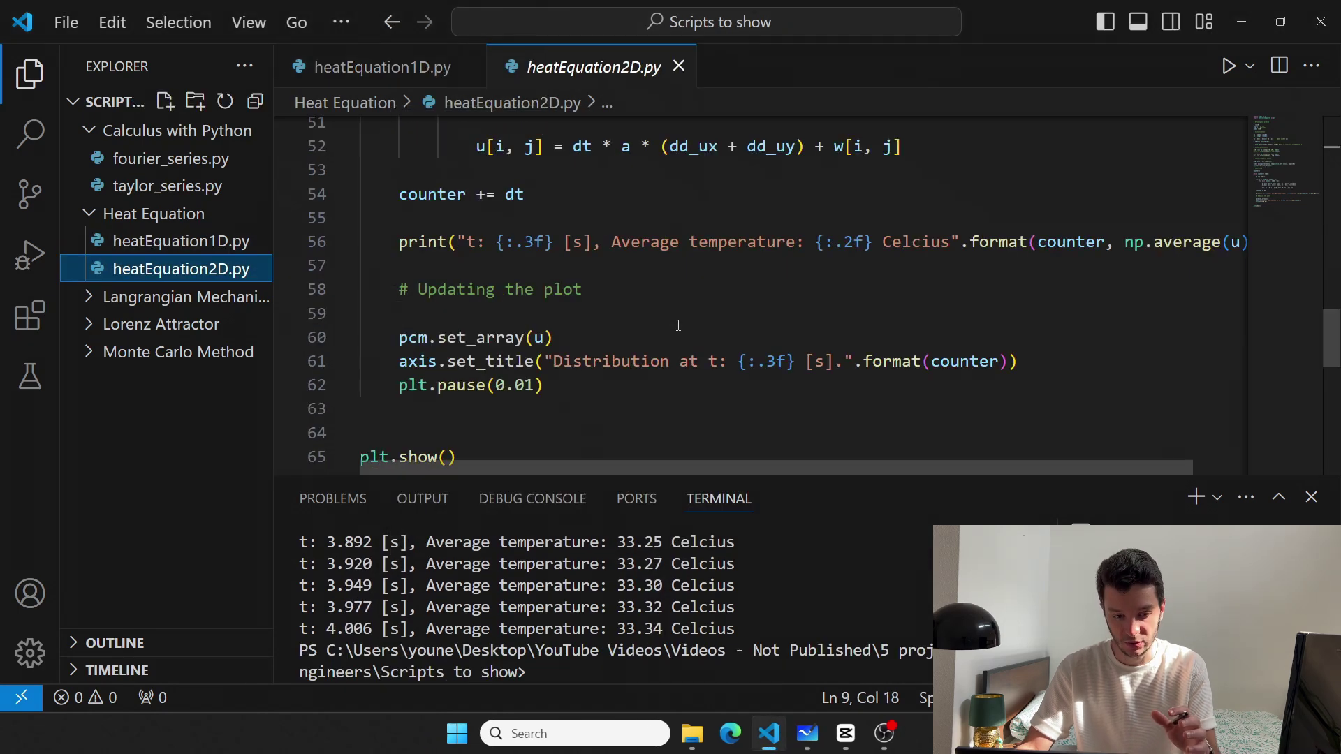
left_click(1229, 65)
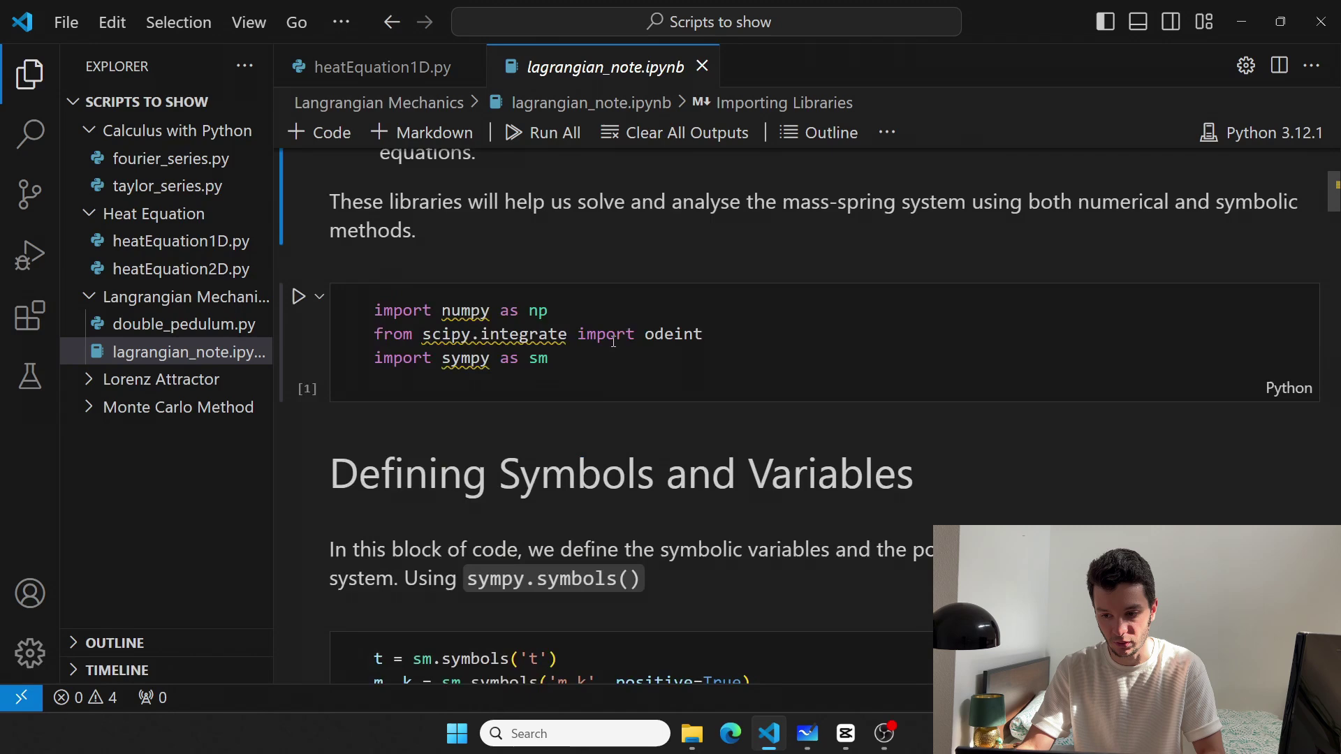
scroll(611, 335, "up", 3)
scroll(610, 335, "down", 1)
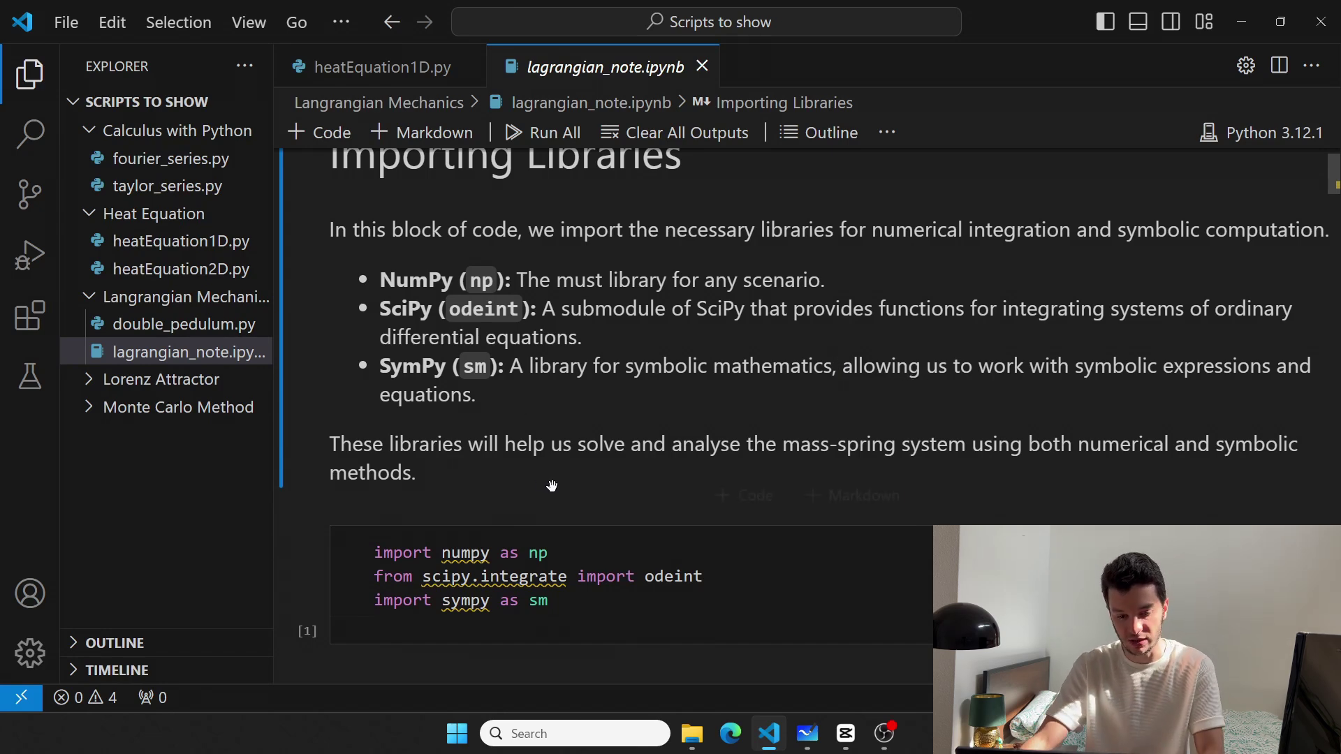
scroll(514, 415, "down", 2)
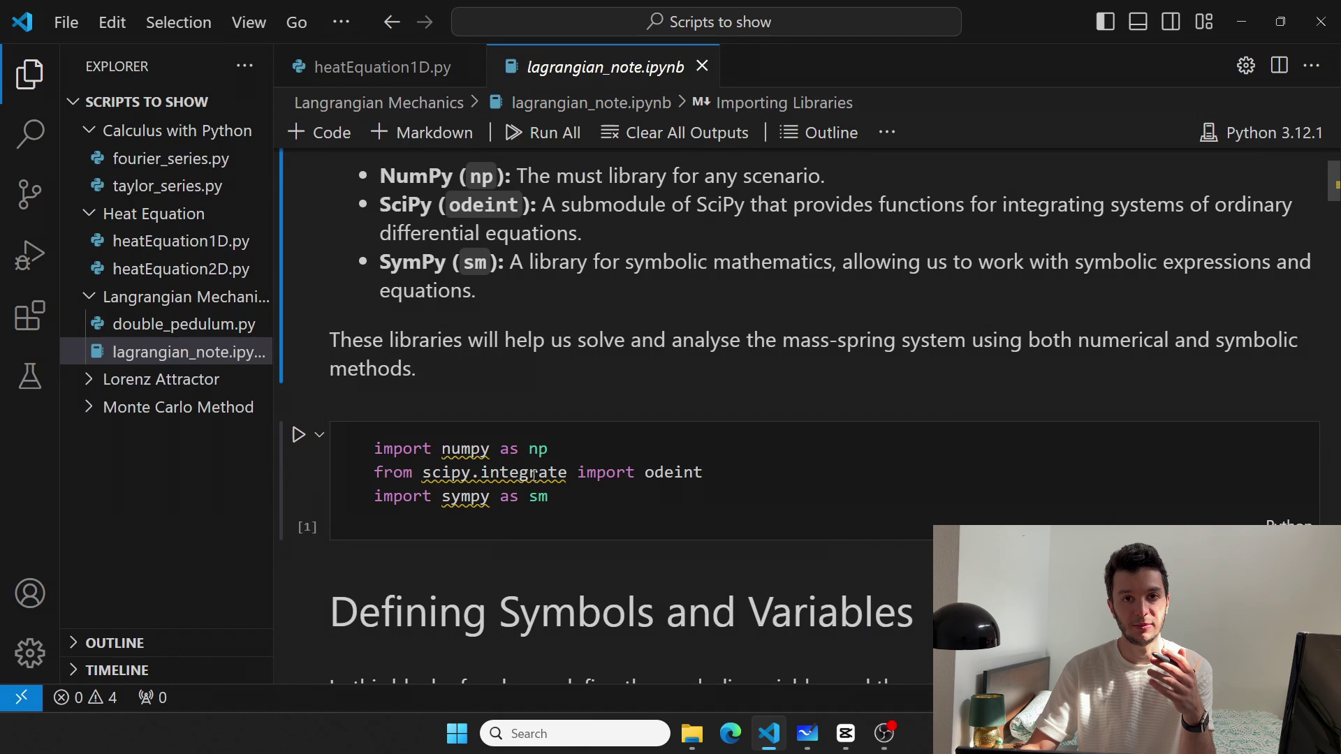
mouse_move(495, 577)
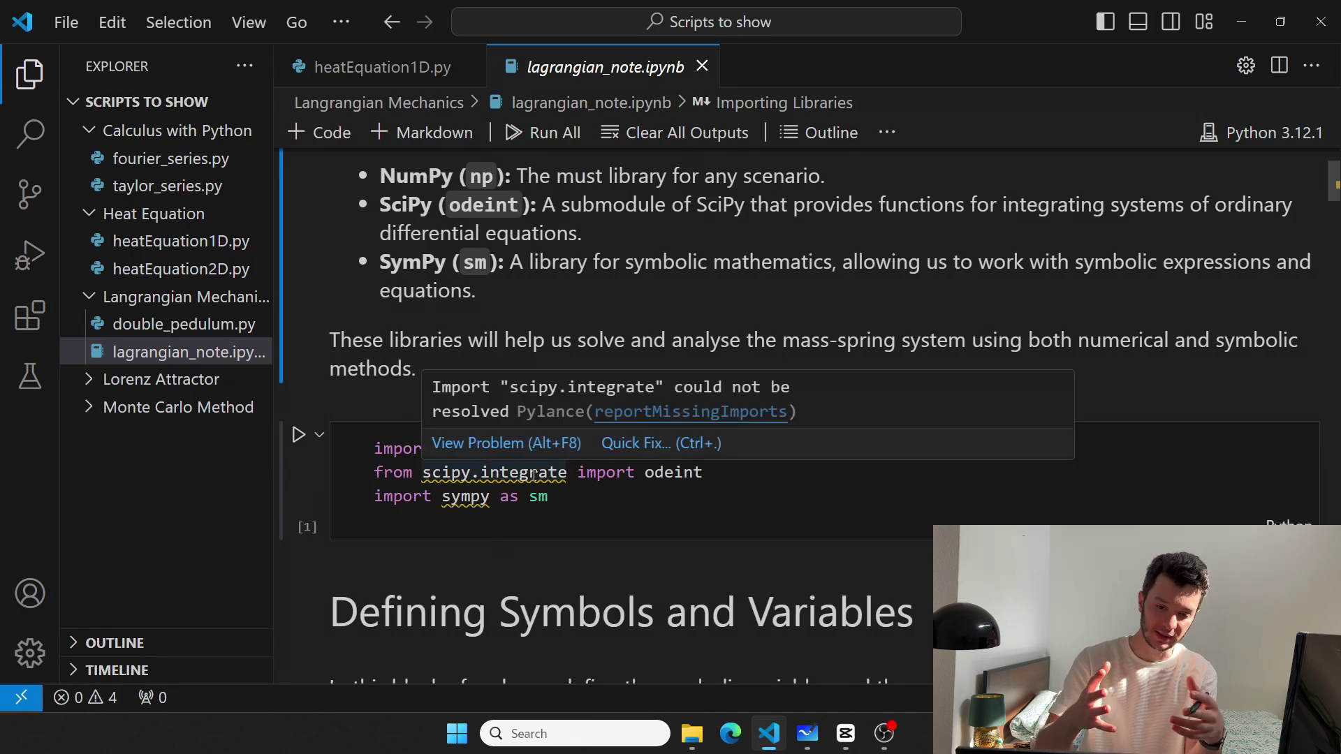
scroll(535, 474, "down", 3)
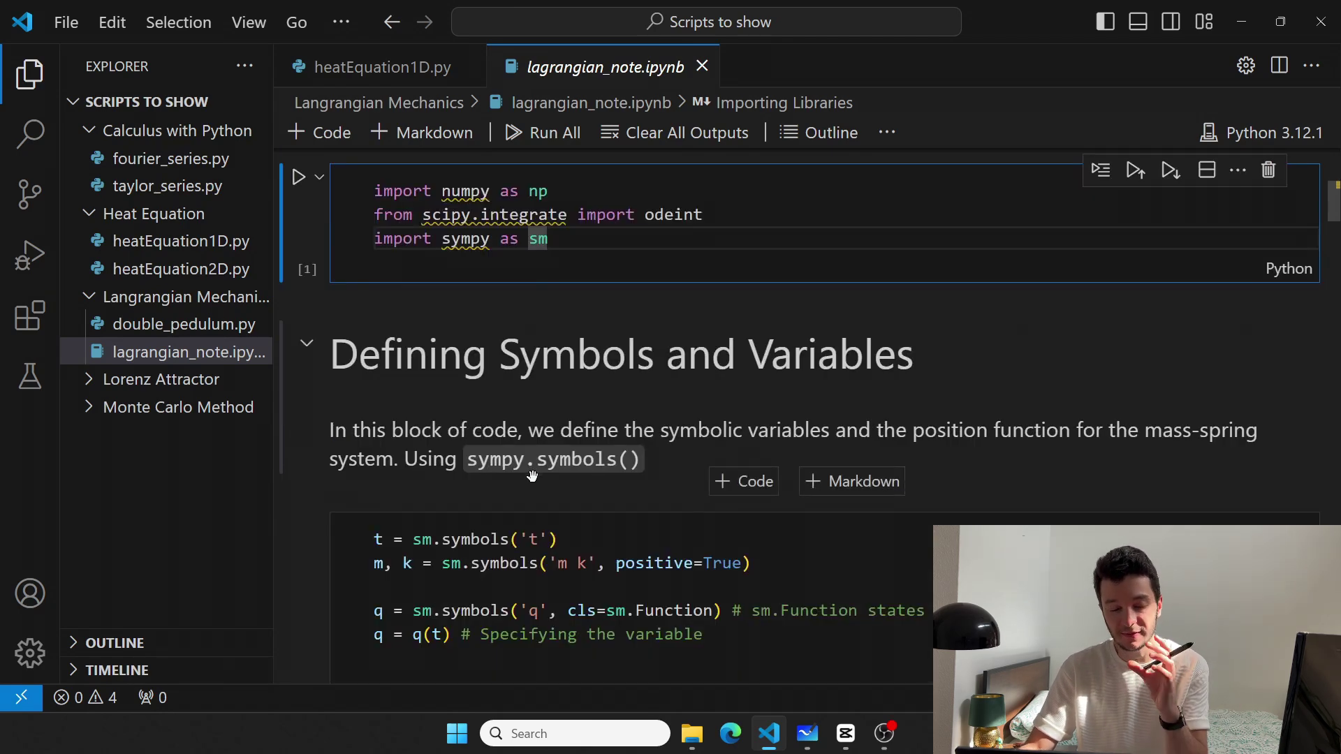
scroll(532, 477, "down", 3)
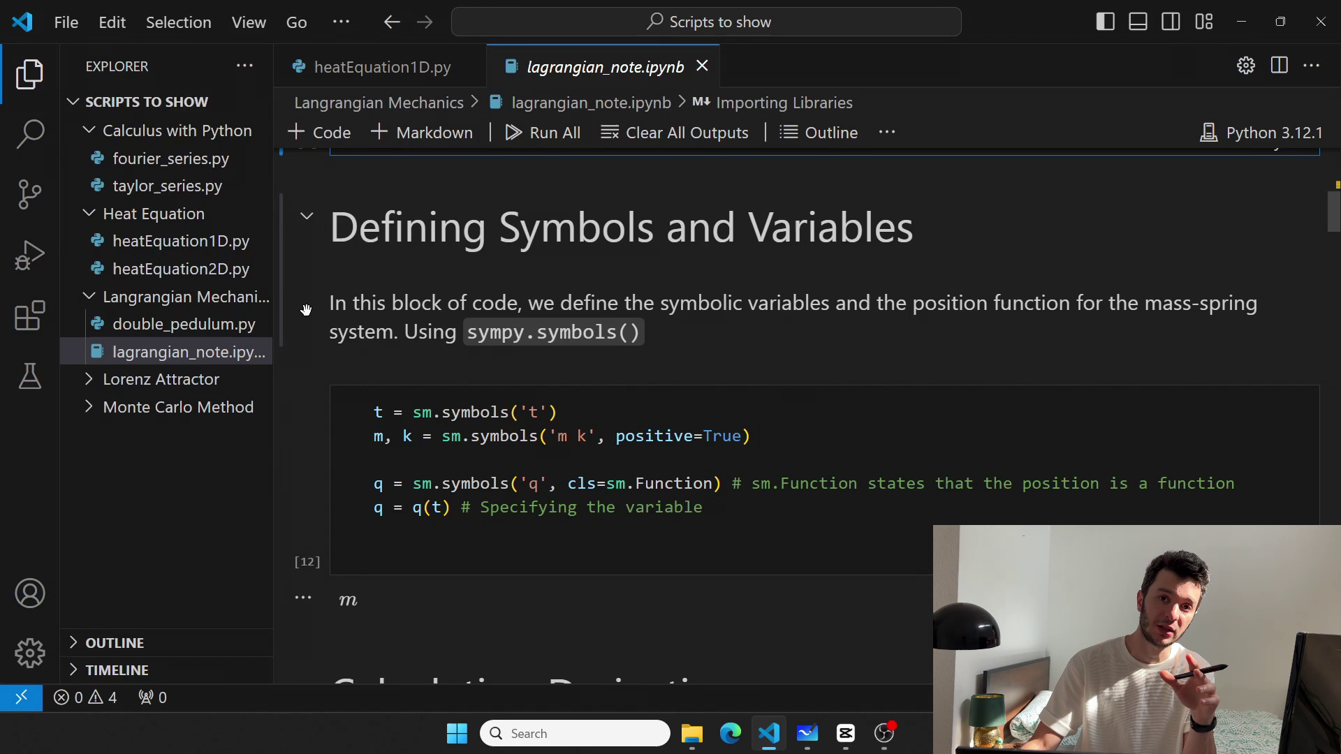
mouse_move(677, 588)
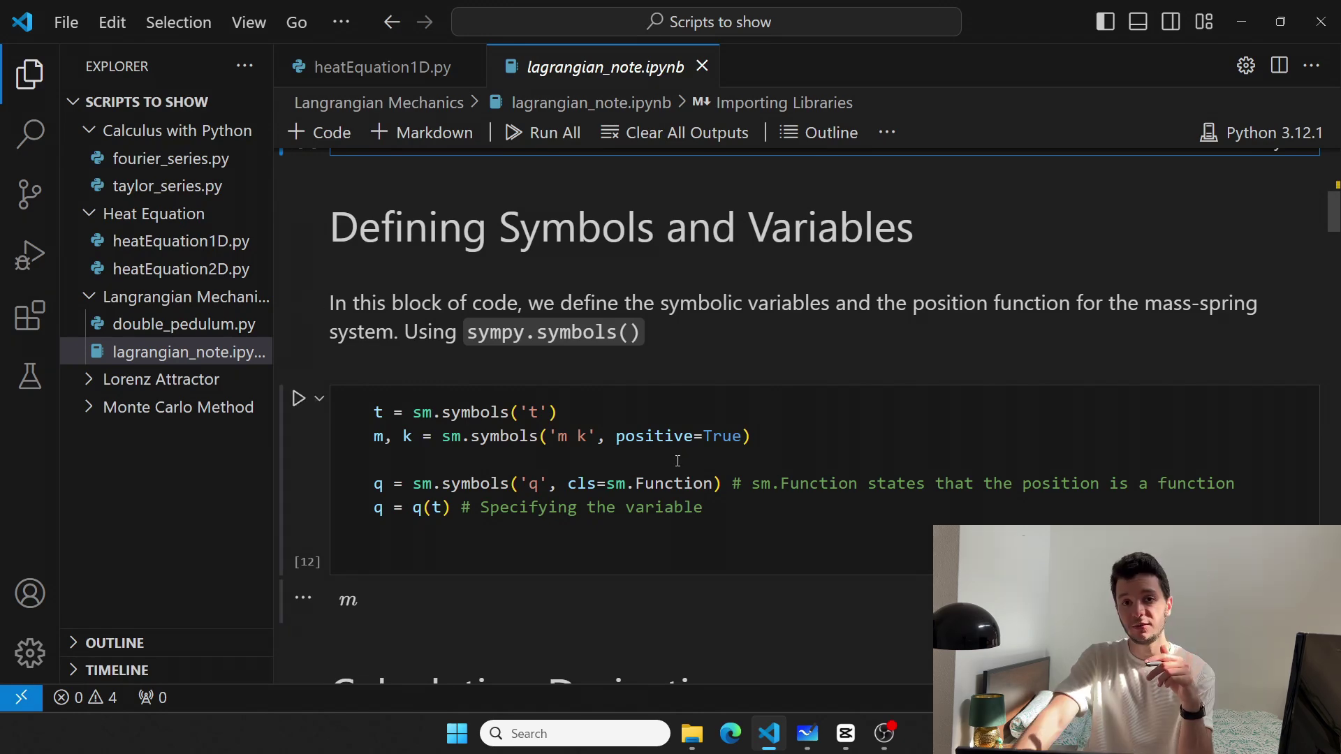
scroll(703, 513, "down", 1)
Run the library import cell and the symbol-definition cell in lagrangian_note.ipynb
left_click(510, 351)
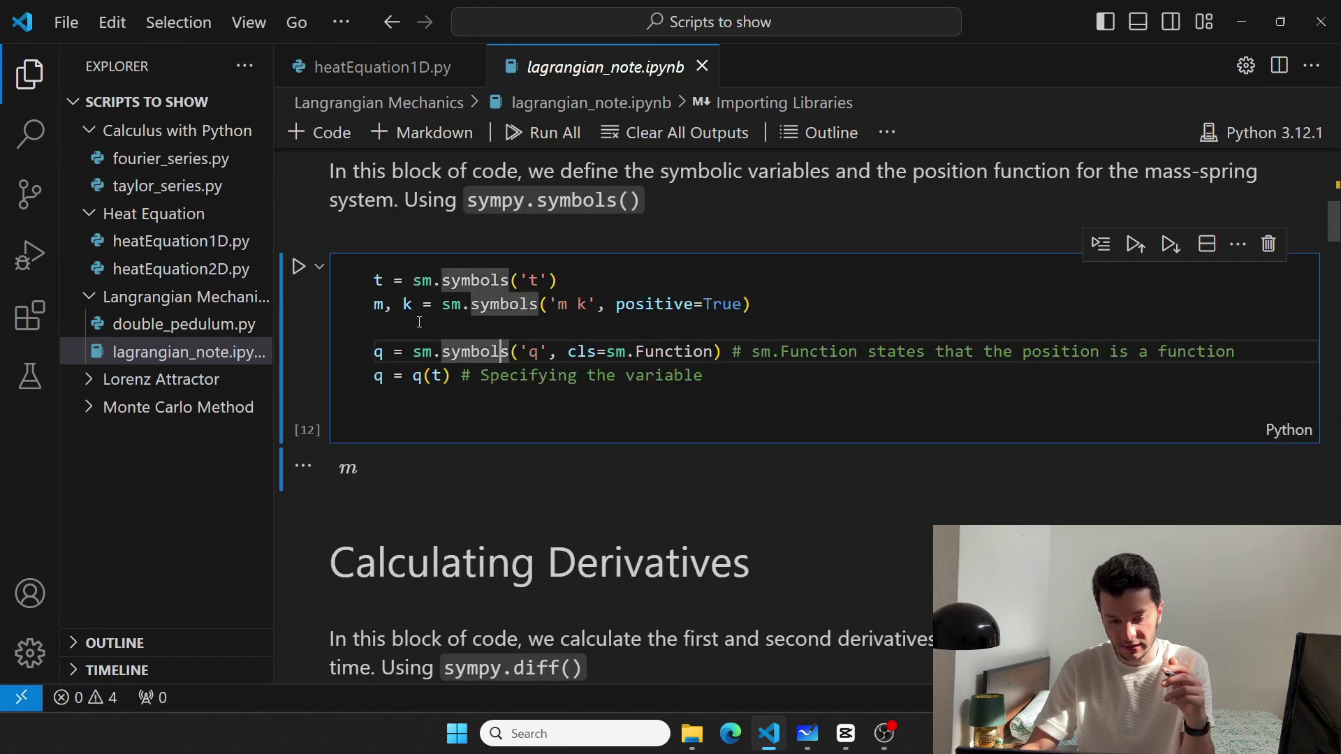
left_click(298, 270)
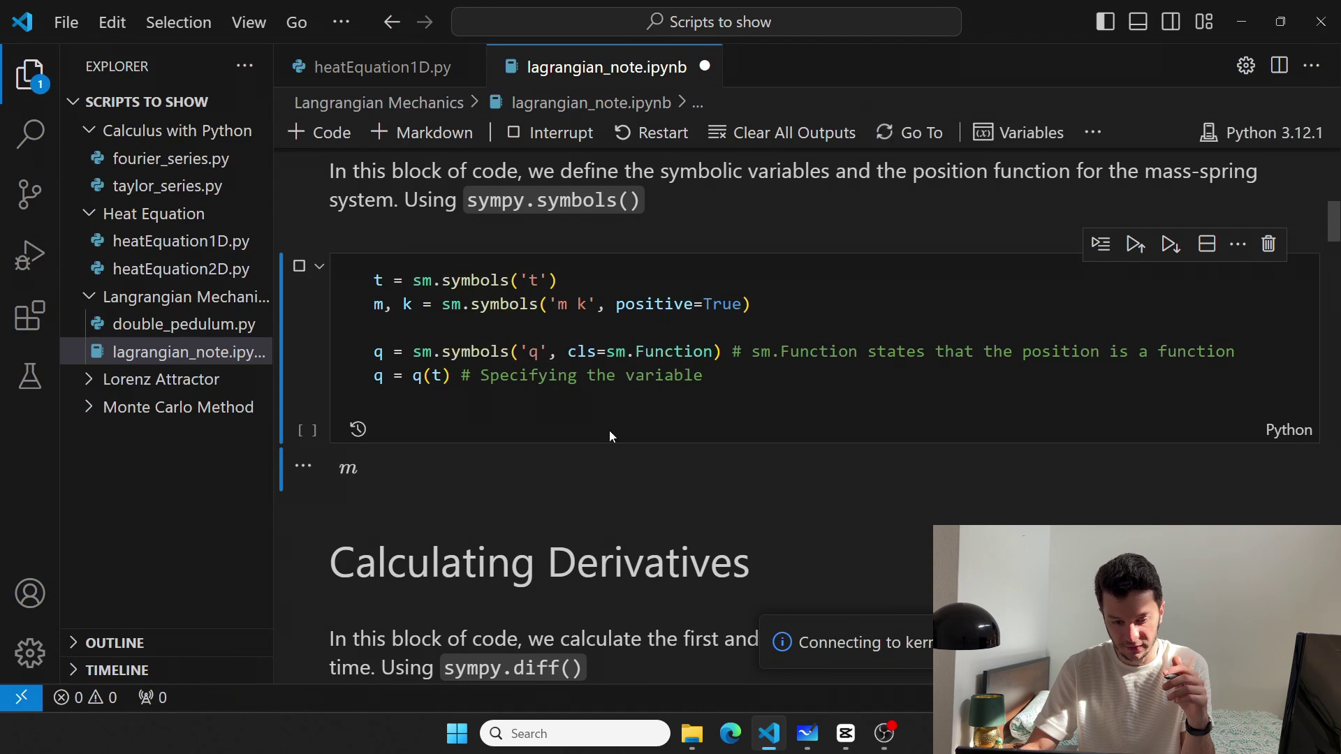
left_click(733, 414)
key("Return")
type("q")
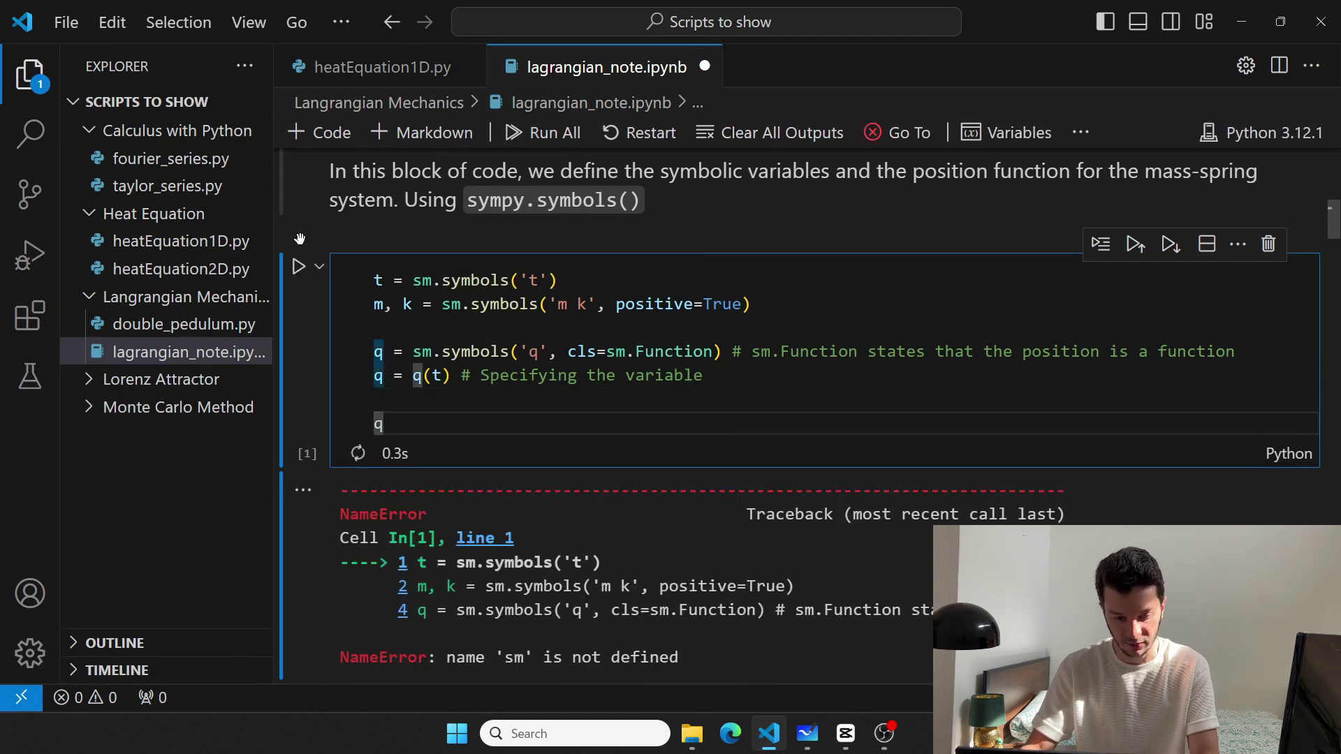
key("BackSpace")
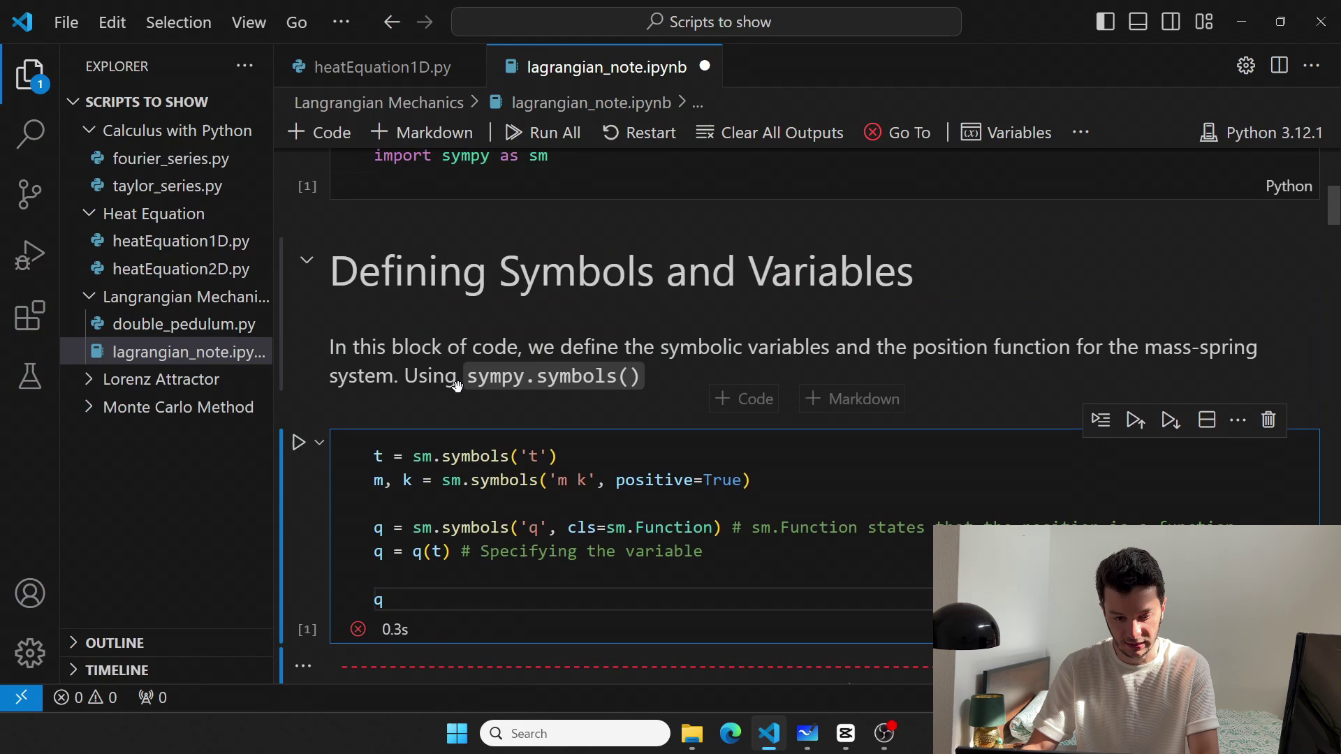
scroll(671, 419, "up", 5)
left_click(299, 359)
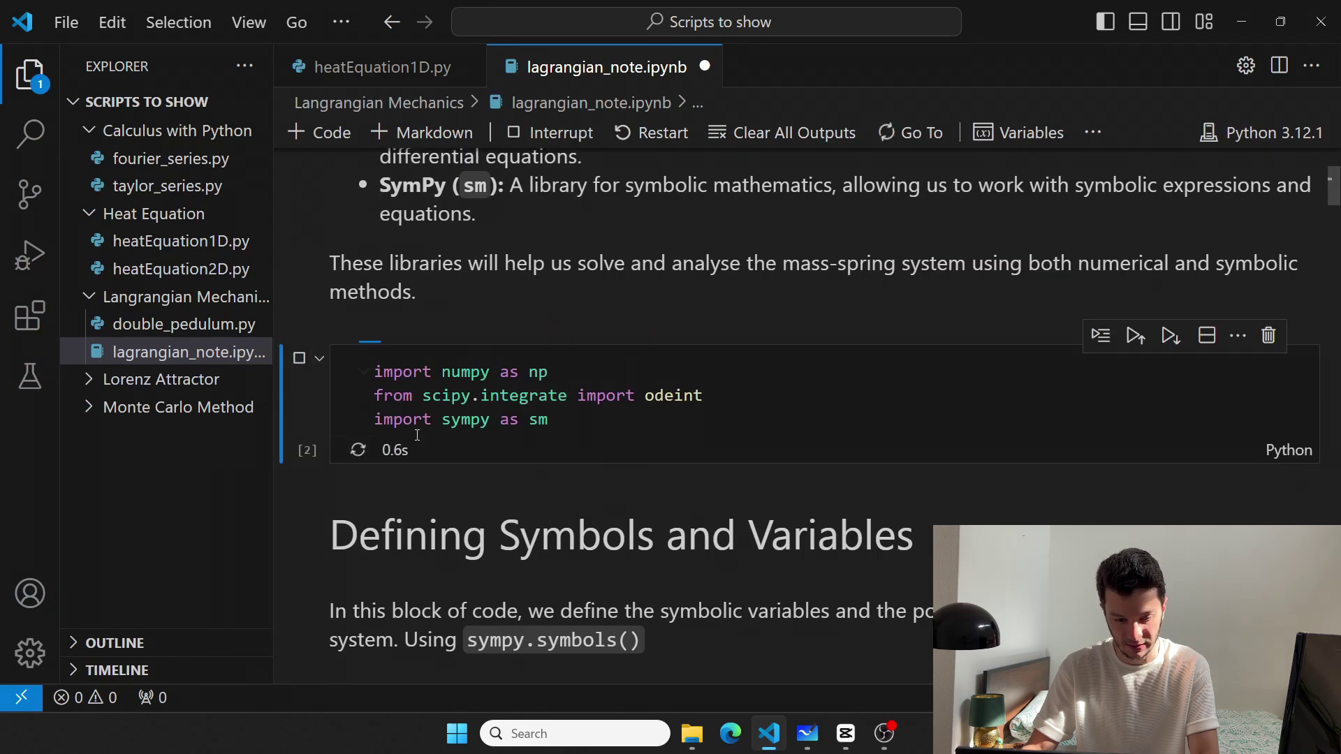
scroll(524, 419, "down", 5)
scroll(524, 419, "down", 3)
left_click(300, 400)
scroll(469, 497, "down", 3)
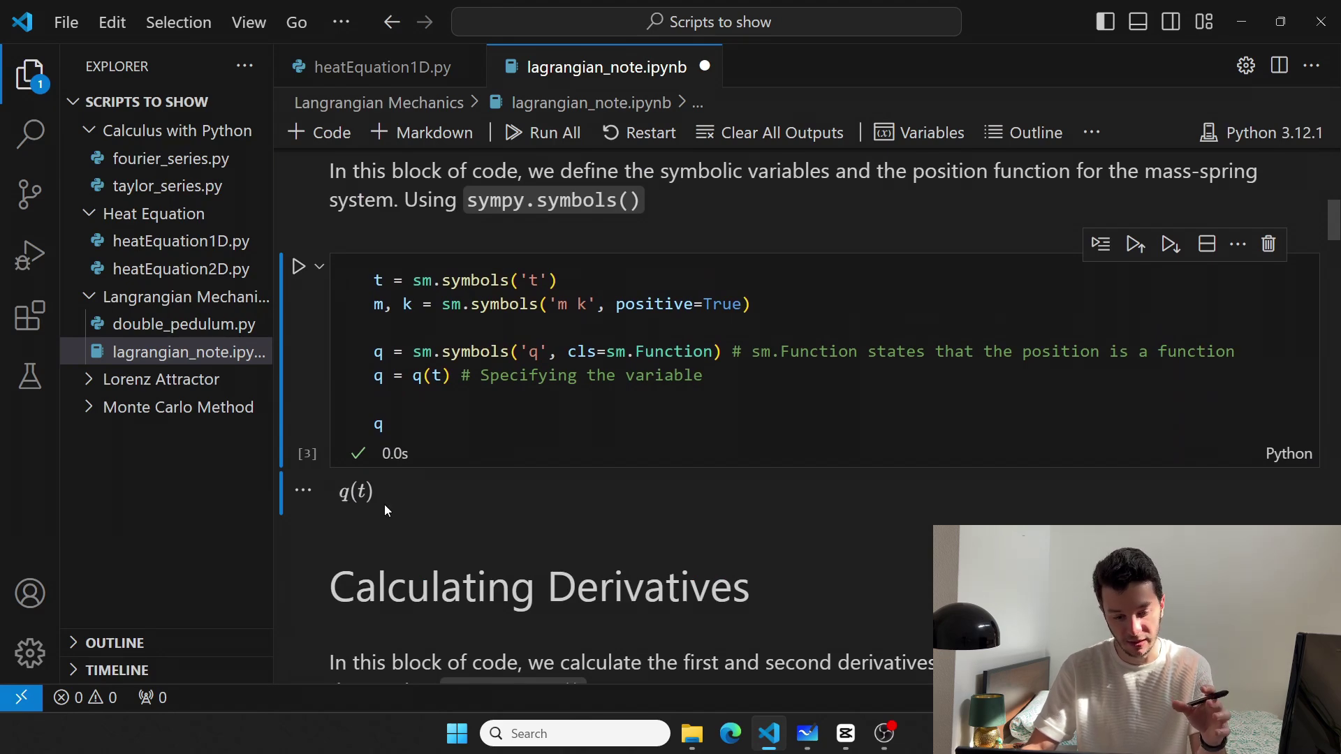
scroll(410, 455, "down", 5)
scroll(411, 456, "down", 1)
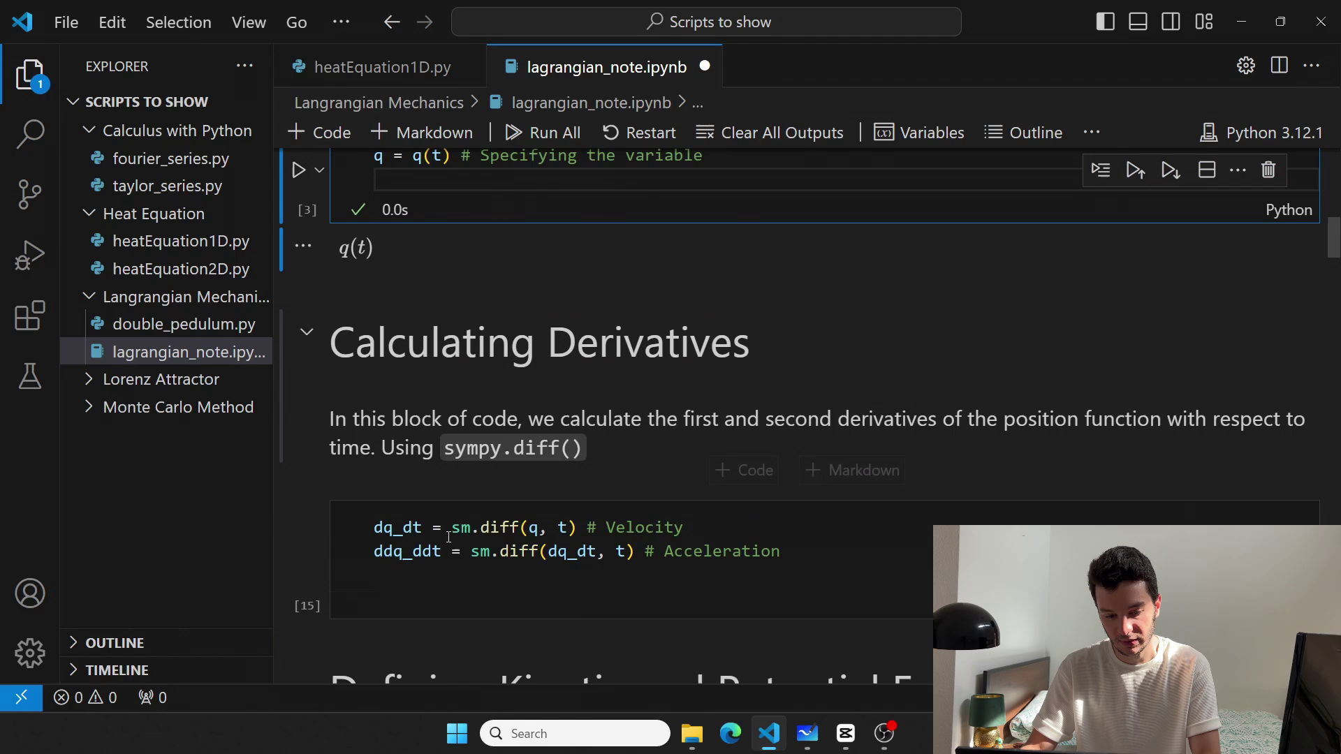
Add ddq_ddt to the derivatives cell and run it to show q(t)'s second derivative
left_click(797, 551)
double_click(723, 551)
left_click(822, 560)
key("Return")
key("Return")
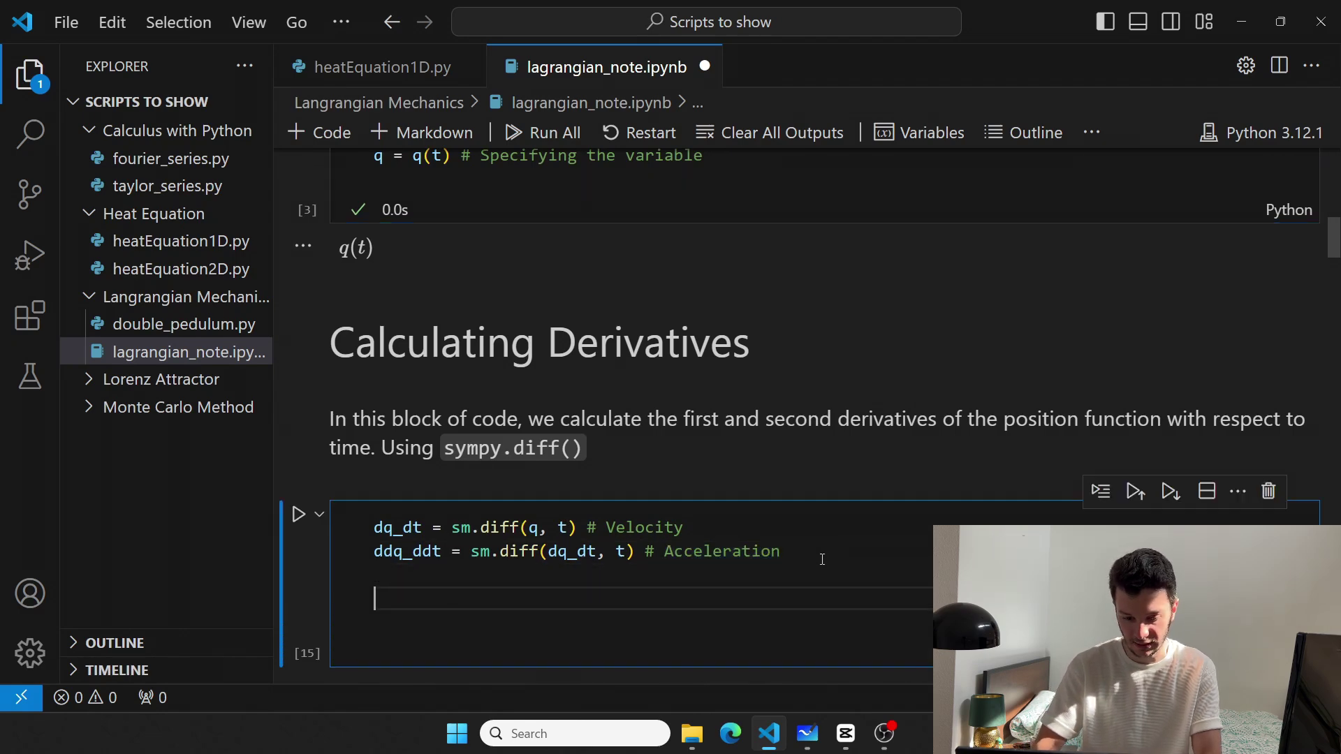
type("ddq_")
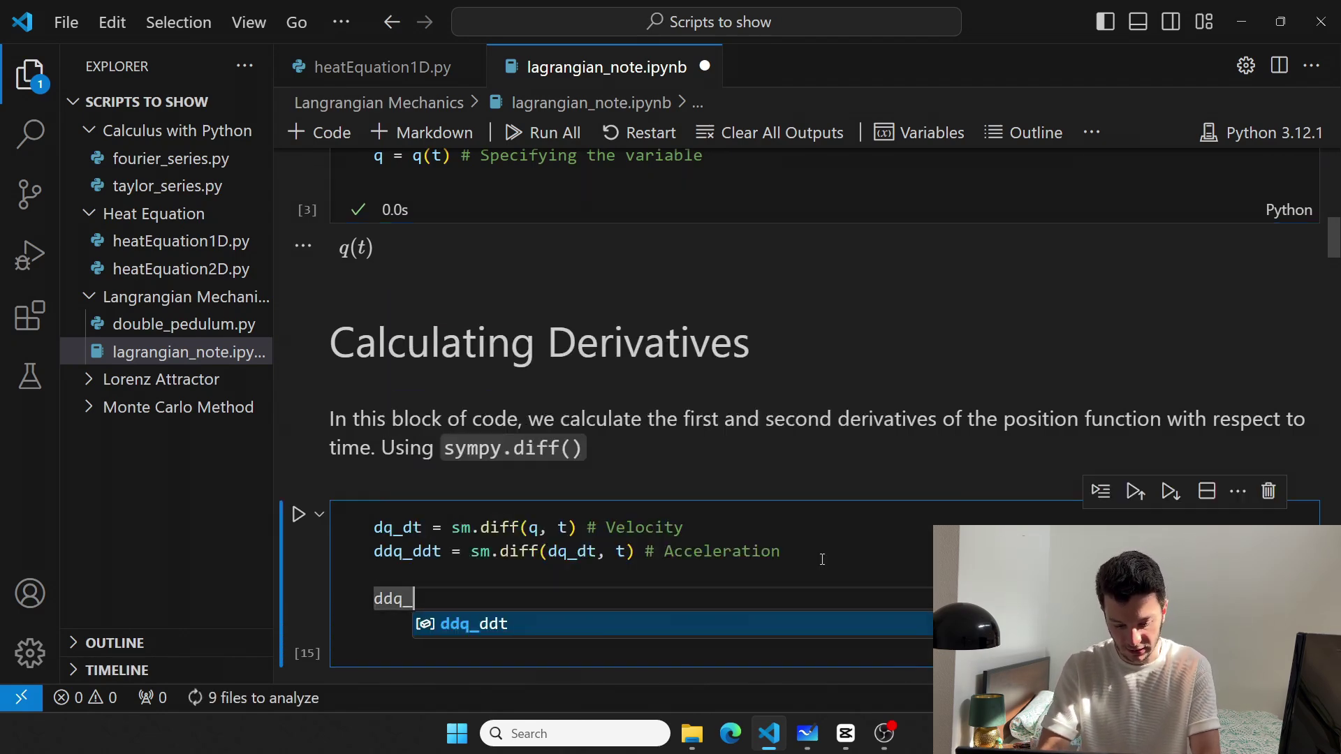
key("Tab")
key("shift+Return")
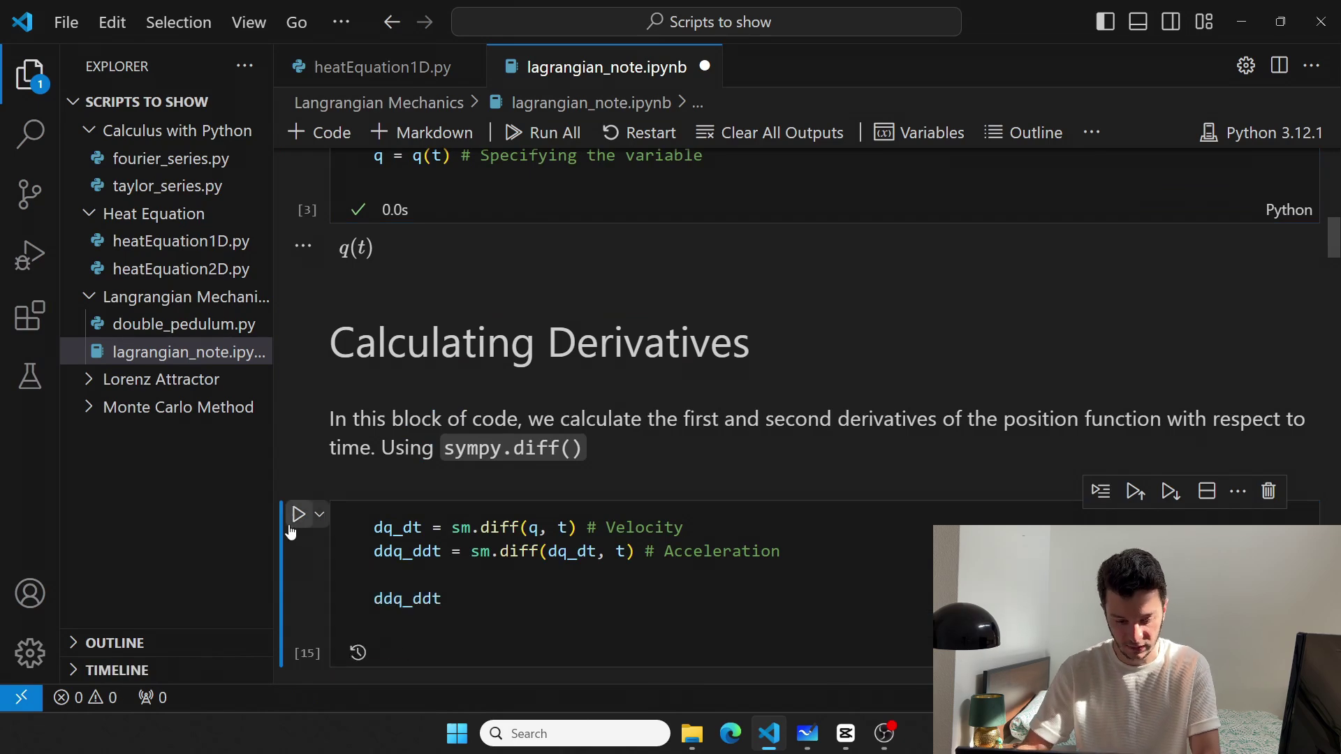
scroll(413, 399, "down", 3)
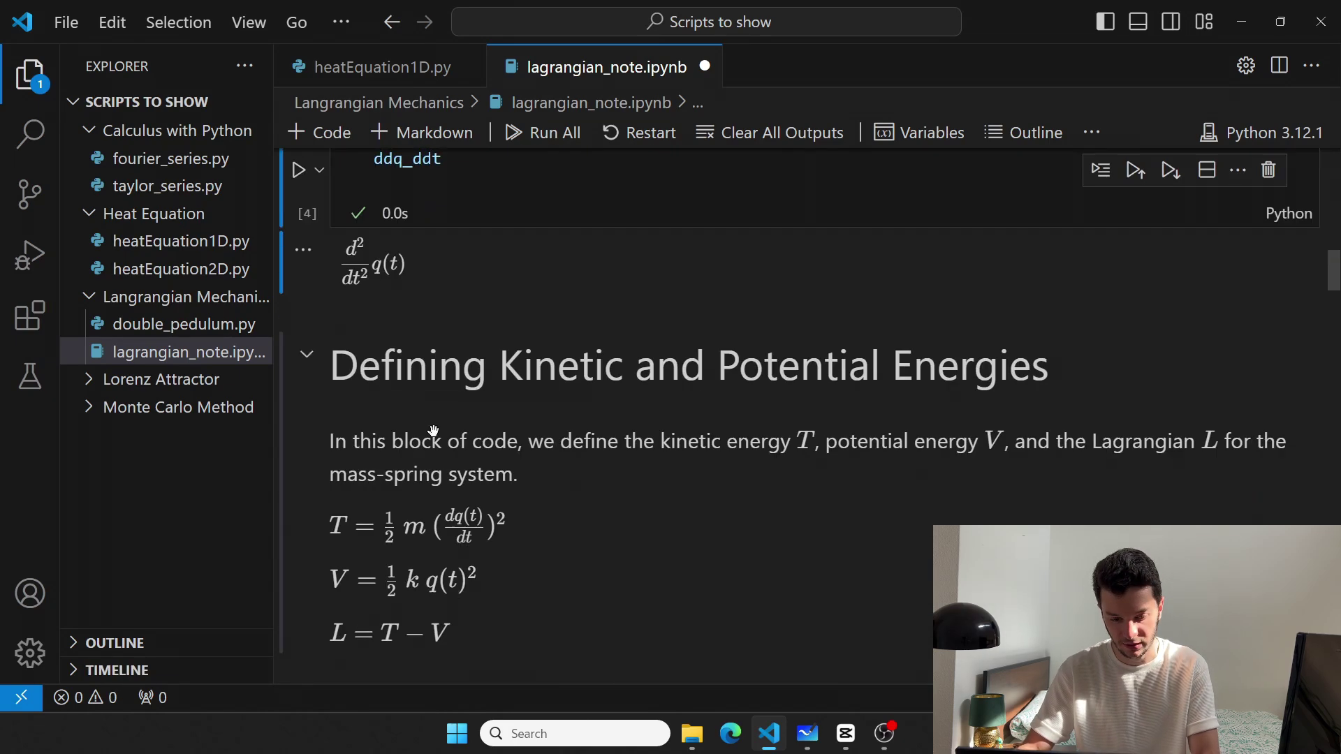
scroll(412, 398, "down", 3)
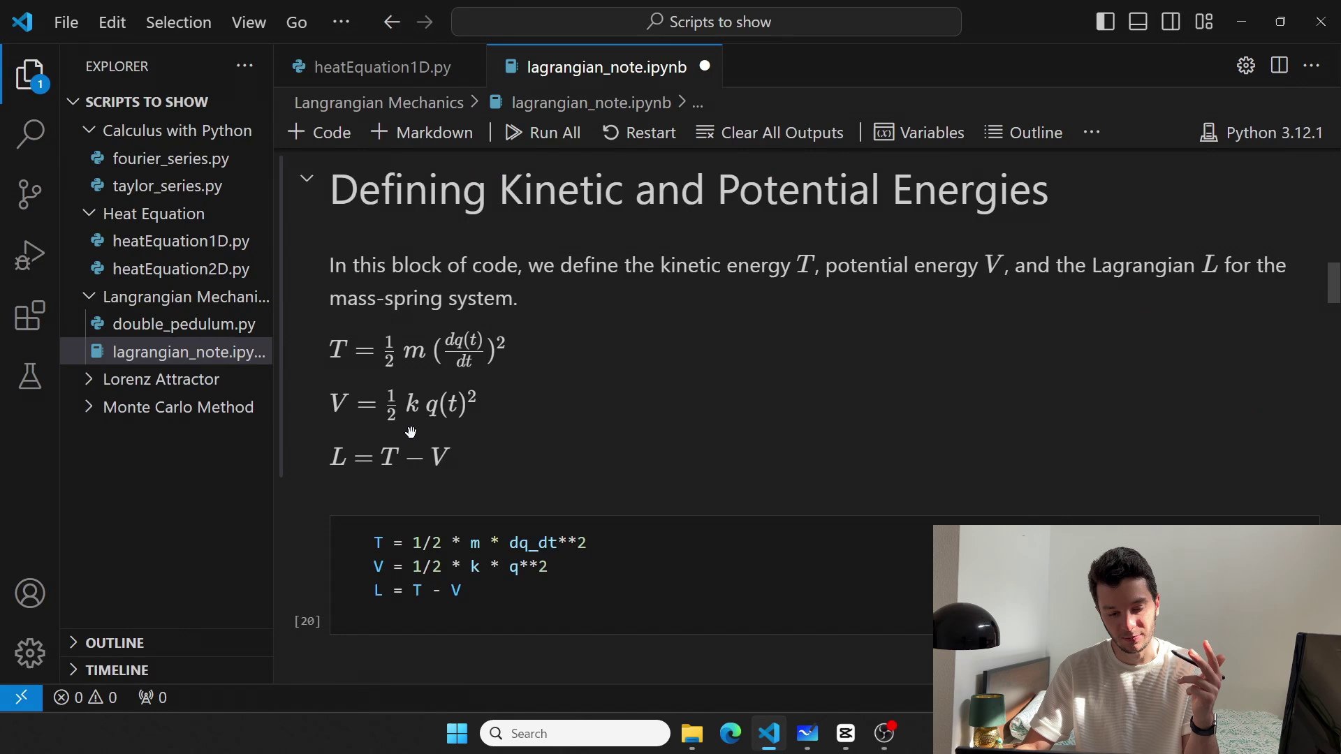
scroll(447, 504, "down", 4)
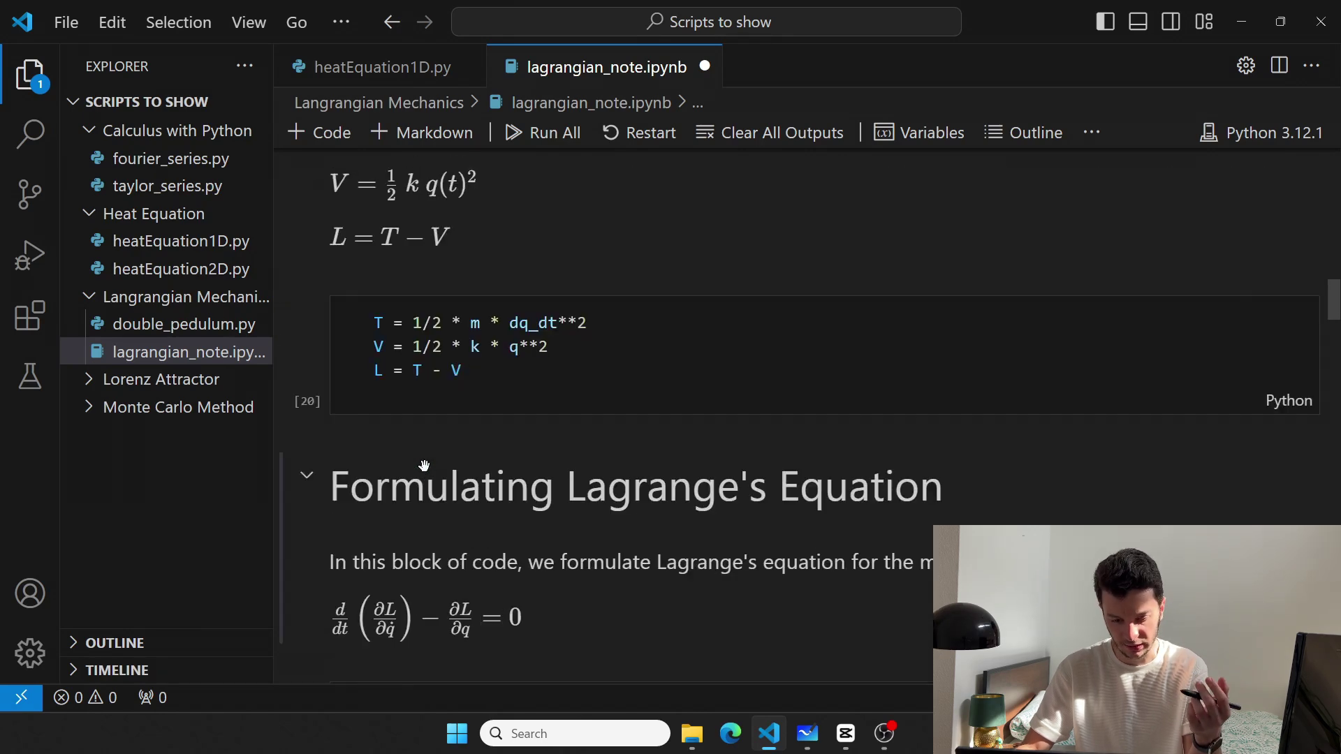
scroll(379, 318, "up", 1)
scroll(379, 317, "up", 1)
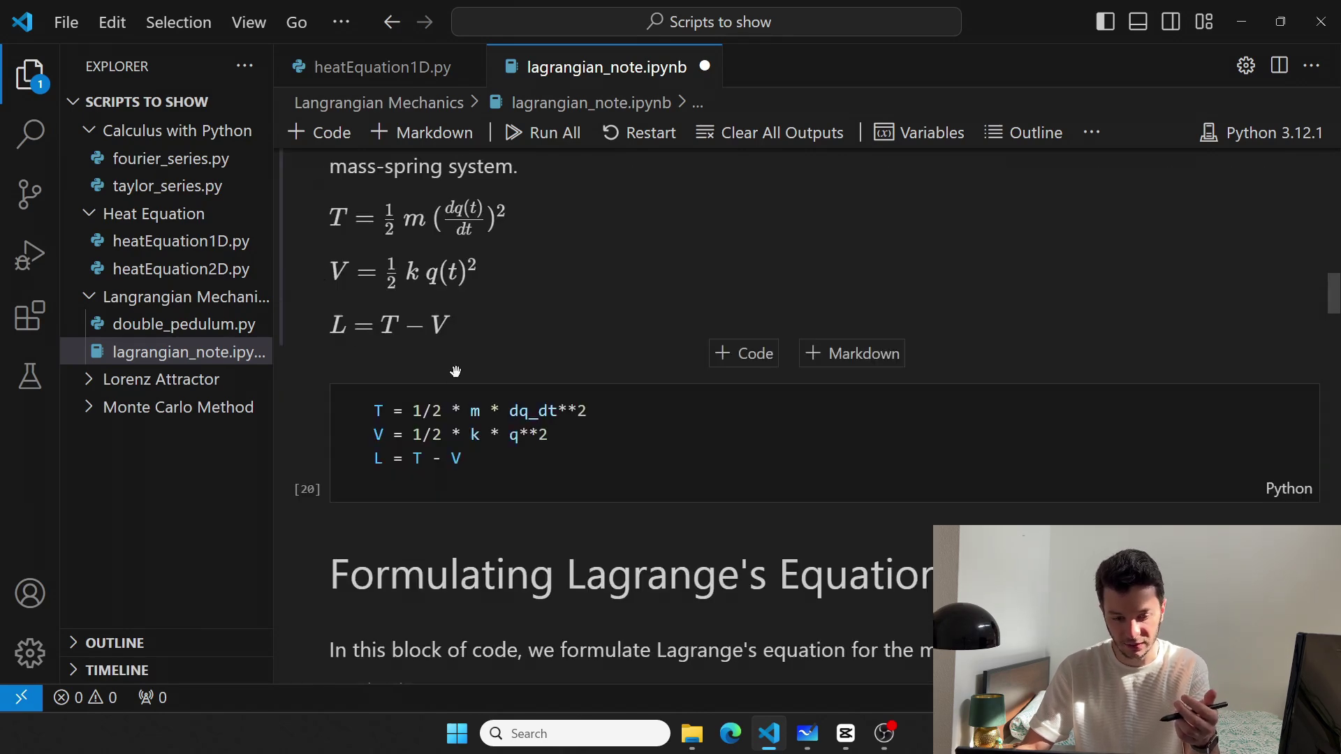
Add L to the energies cell, run it to show the Lagrangian, and inspect simplify
left_click(504, 462)
key("Return")
key("Return")
type("L")
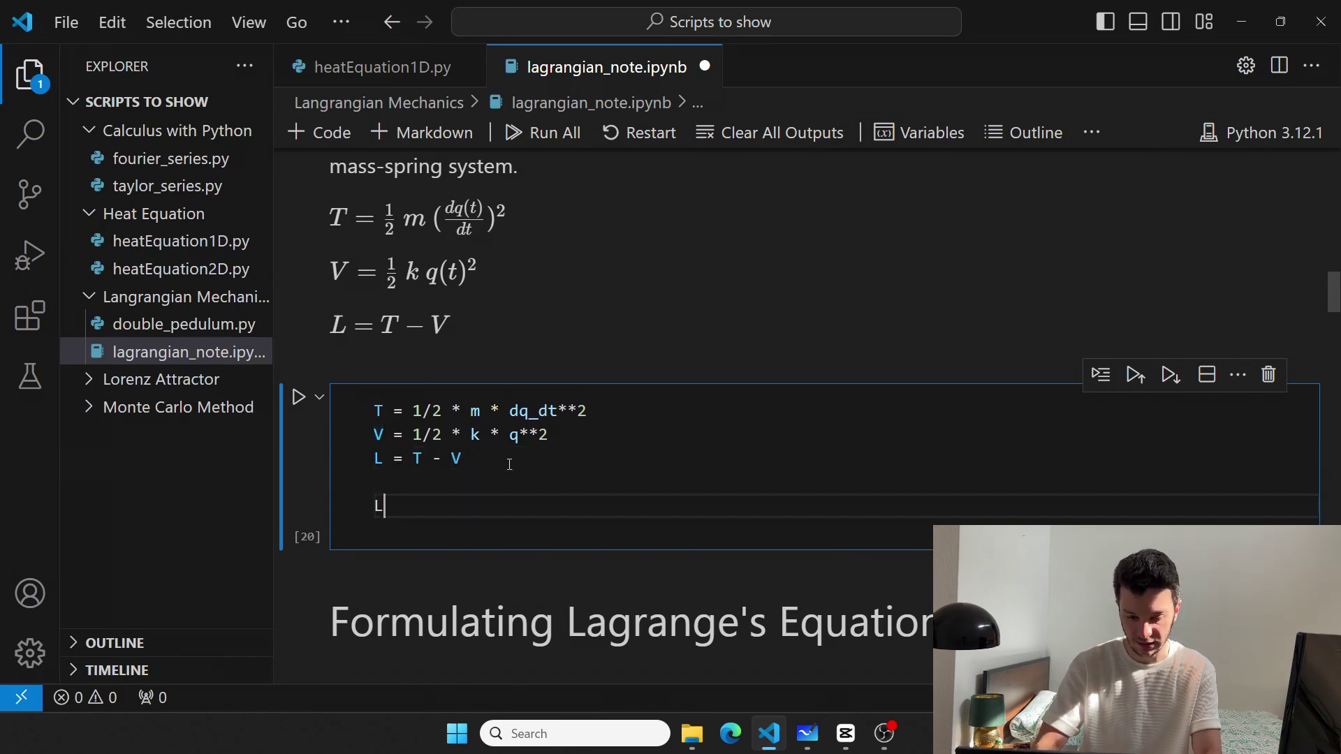
key("shift+Return")
scroll(600, 553, "down", 3)
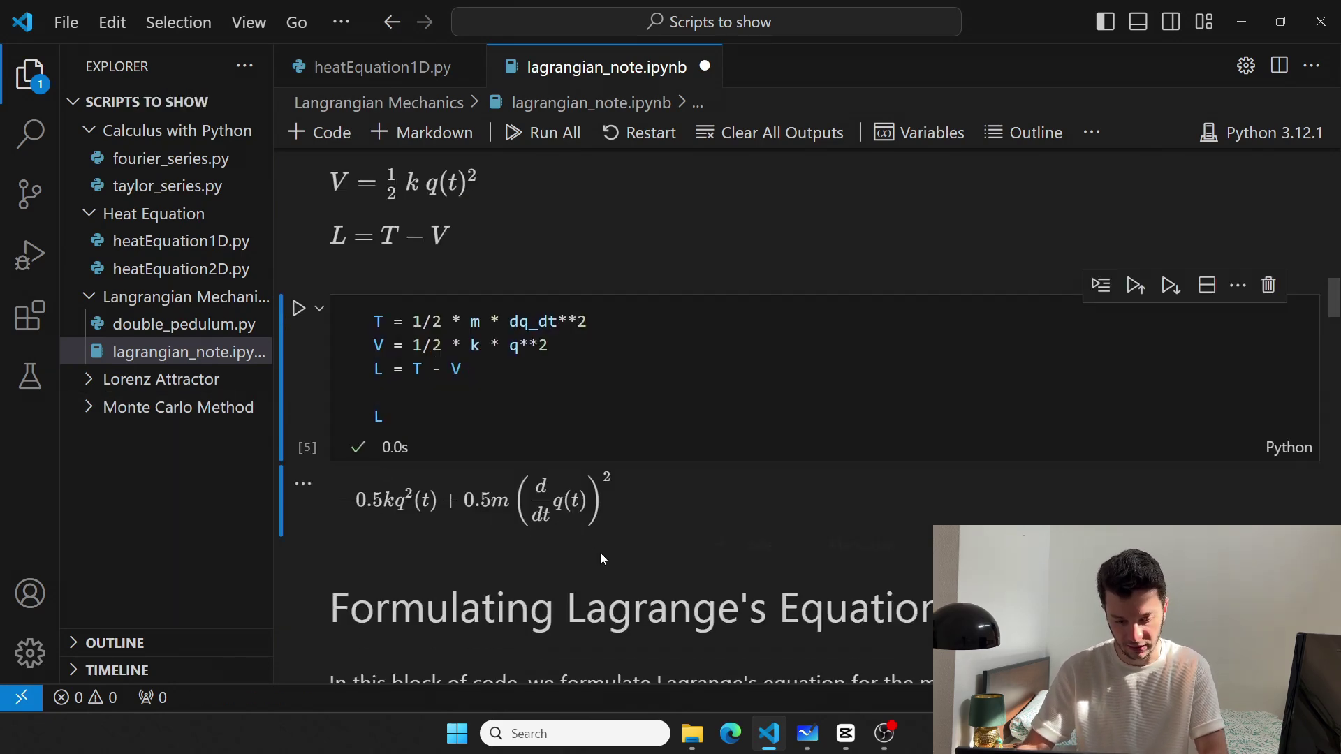
scroll(601, 552, "down", 3)
scroll(600, 552, "down", 2)
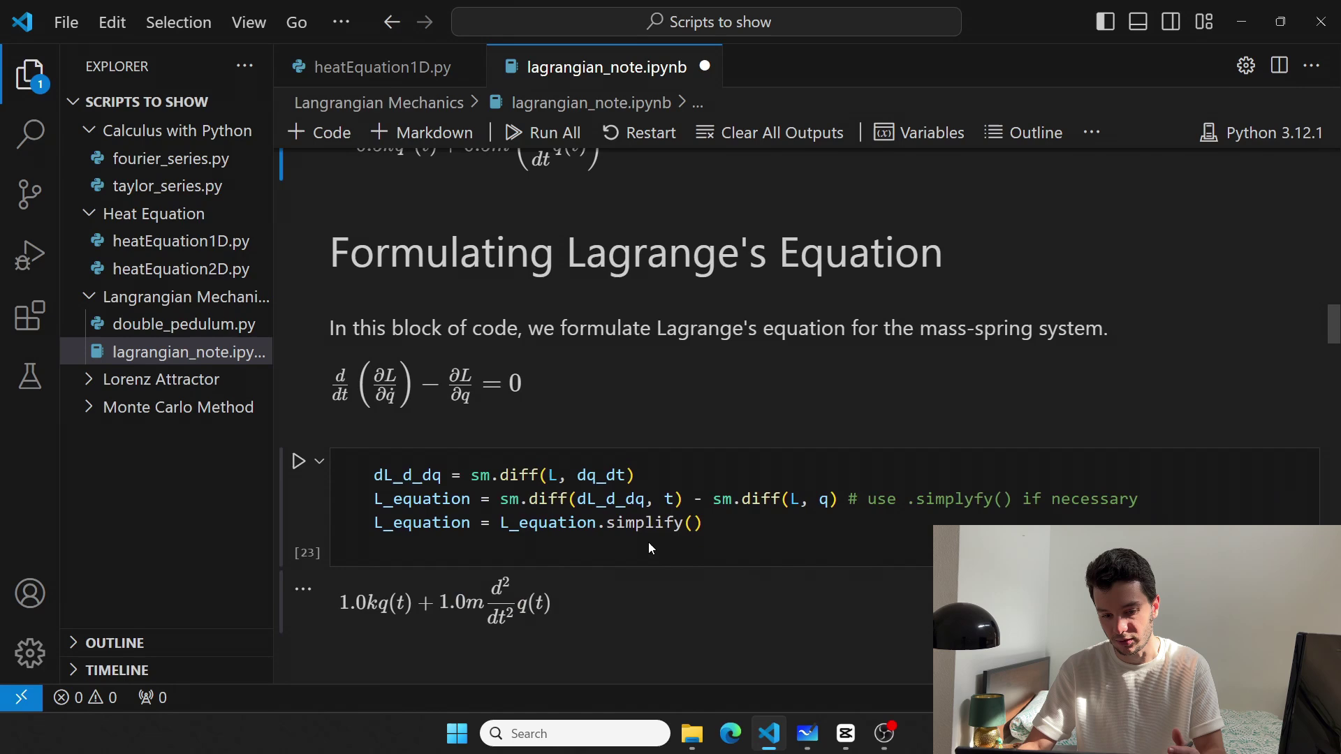
double_click(650, 522)
scroll(609, 534, "down", 5)
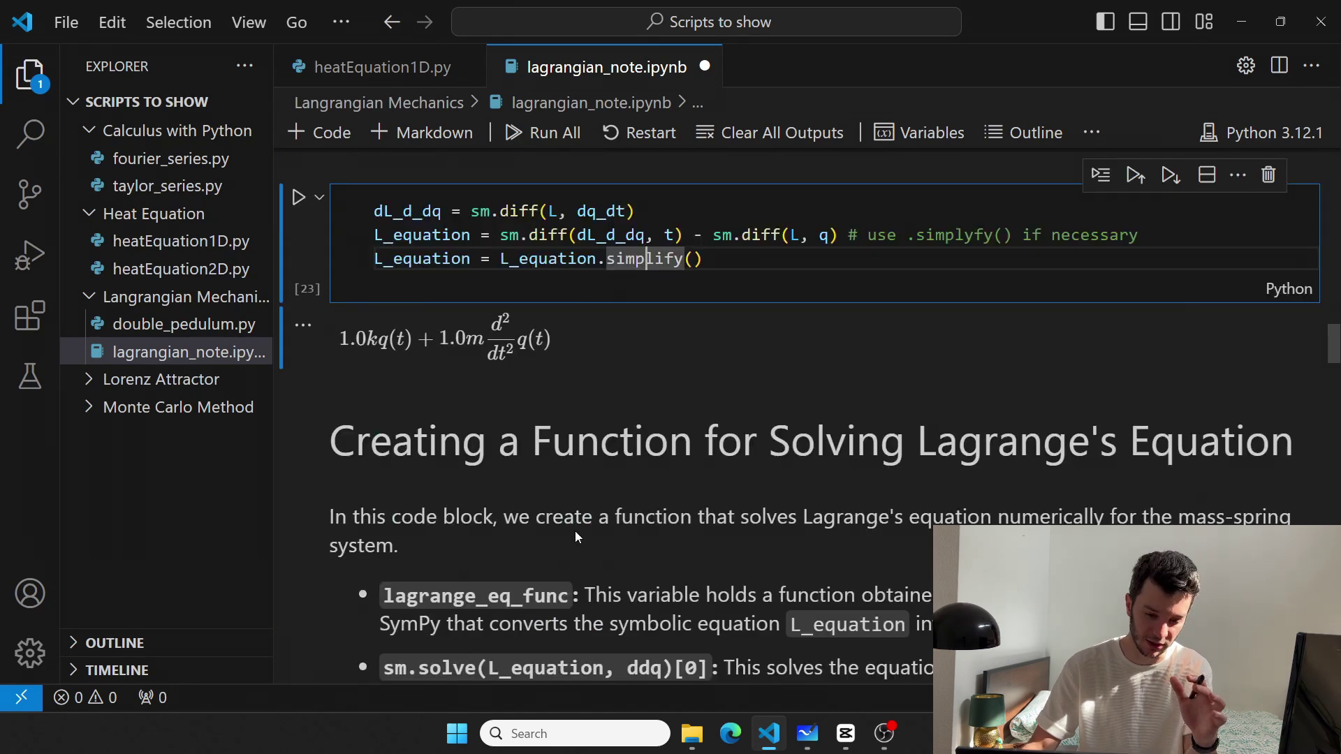
scroll(575, 532, "down", 5)
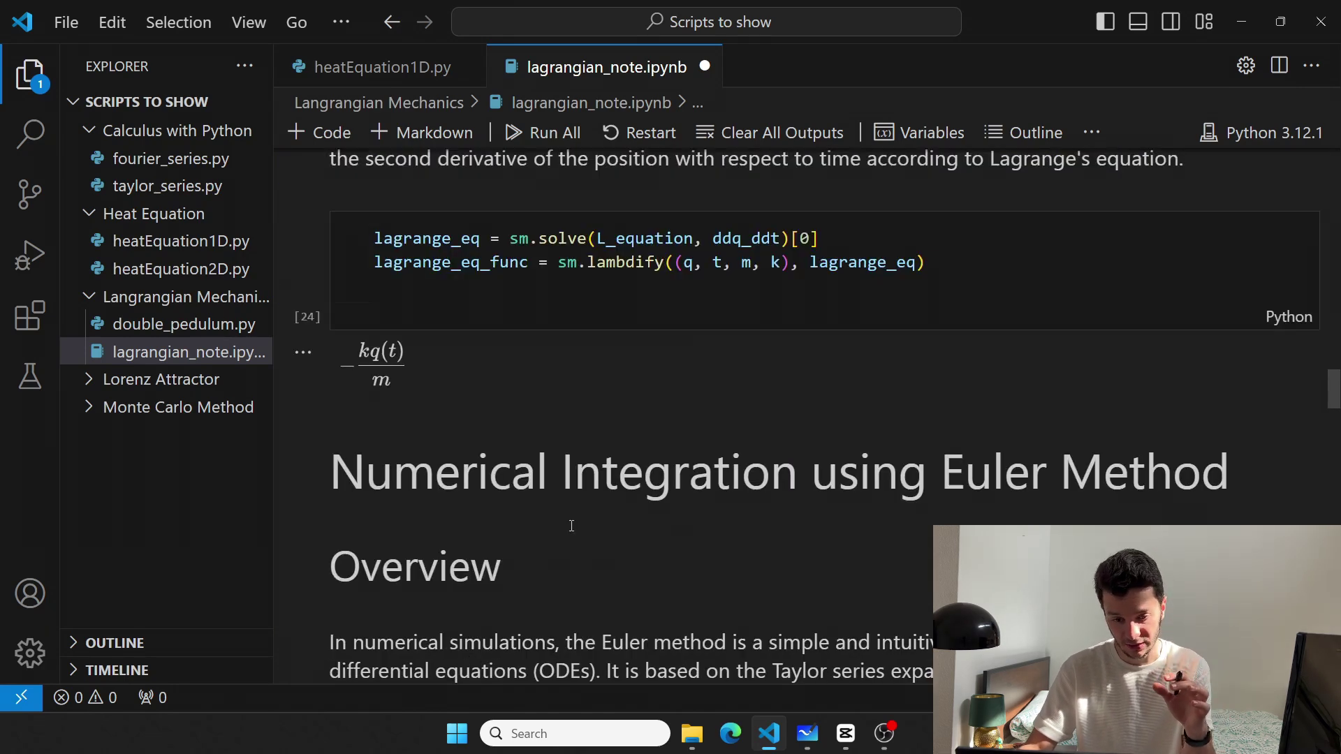
scroll(571, 526, "down", 6)
scroll(572, 526, "down", 4)
scroll(613, 541, "down", 3)
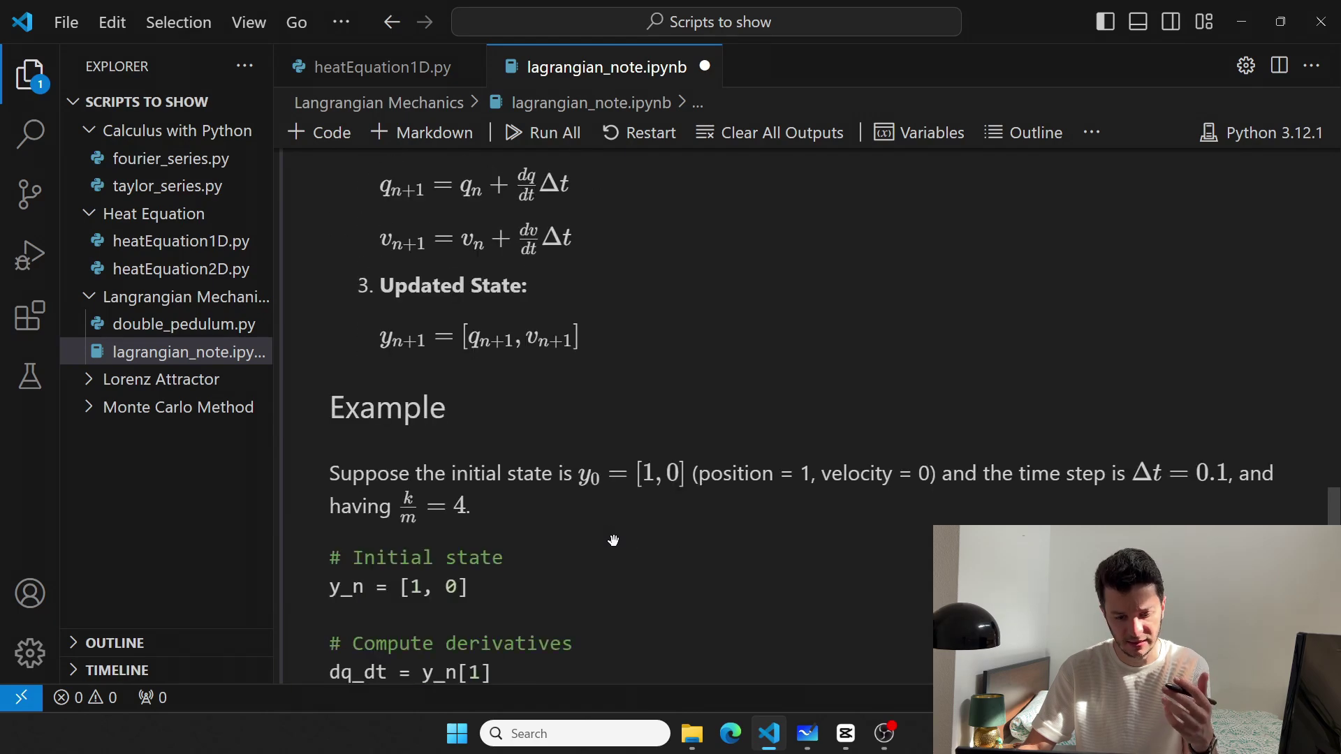
scroll(613, 542, "down", 3)
scroll(612, 541, "down", 3)
scroll(613, 541, "down", 3)
scroll(601, 506, "down", 3)
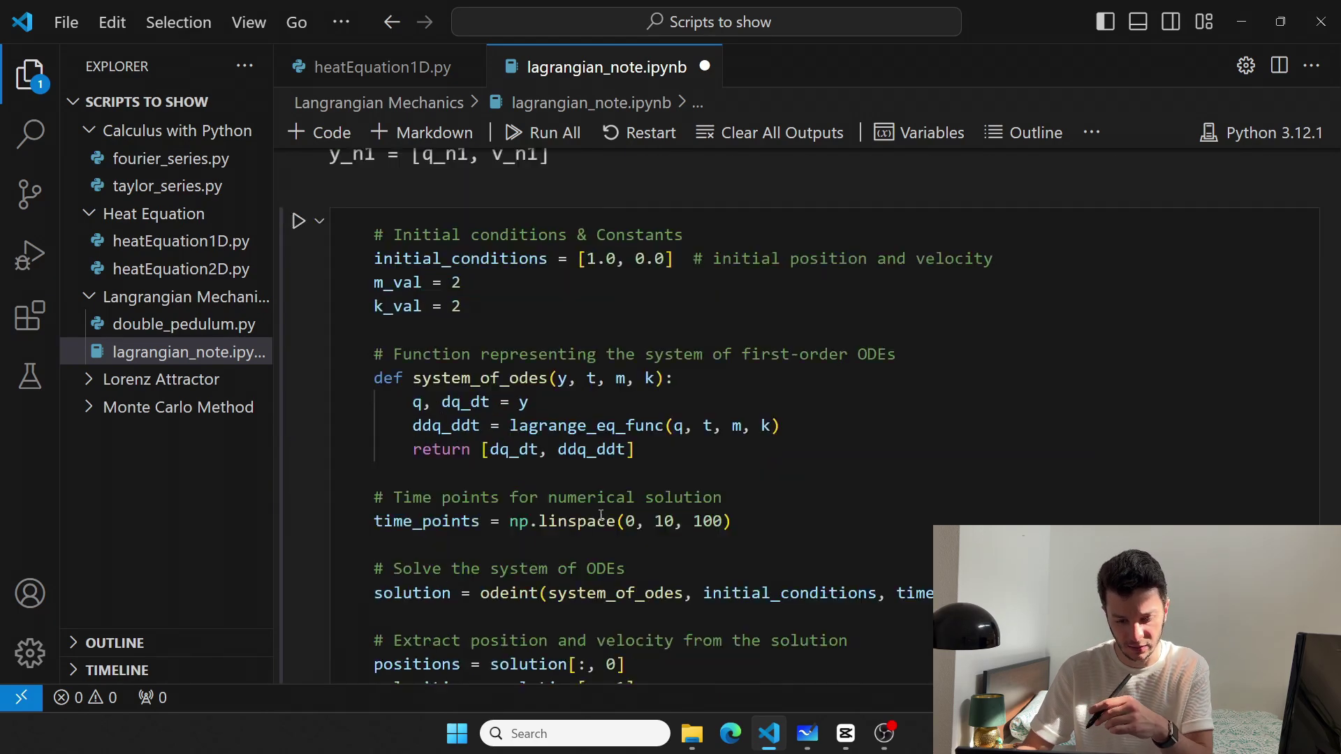
scroll(600, 507, "down", 5)
scroll(601, 506, "down", 5)
scroll(605, 515, "up", 1)
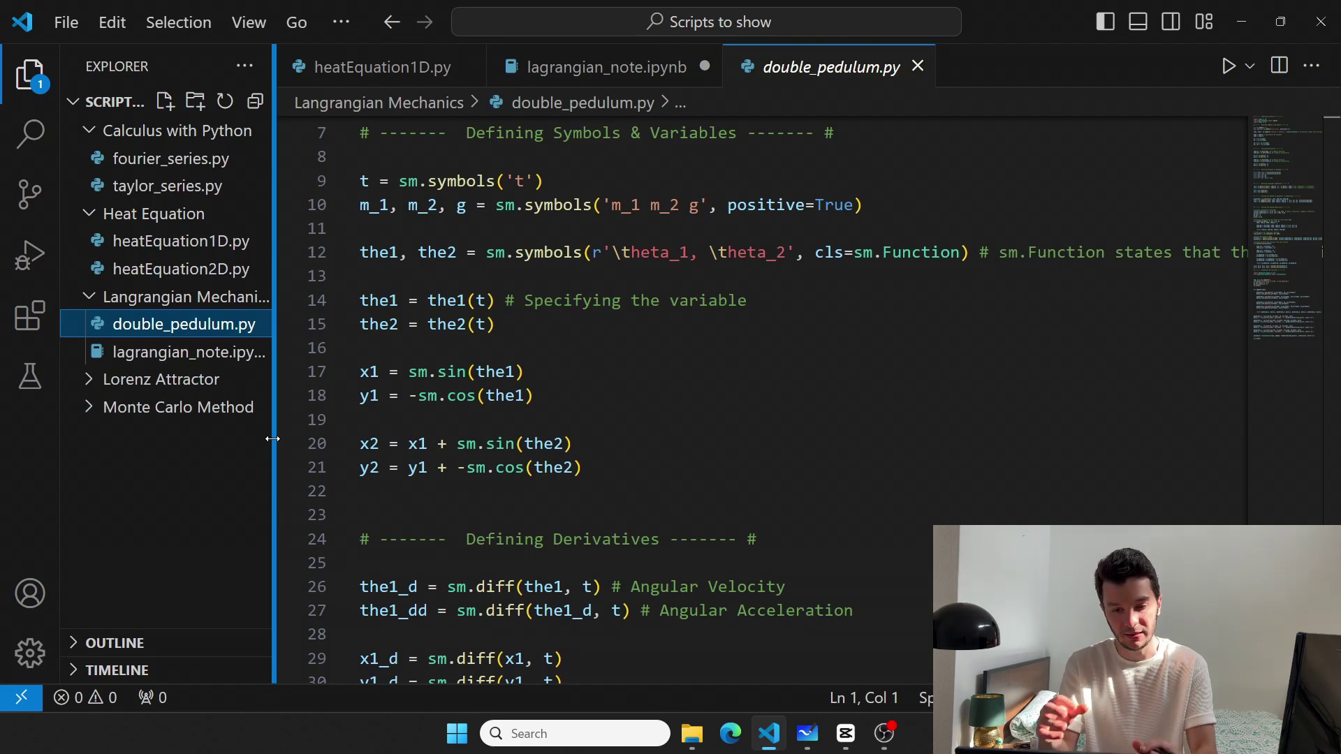
scroll(672, 398, "down", 5)
scroll(670, 398, "down", 5)
scroll(744, 419, "down", 8)
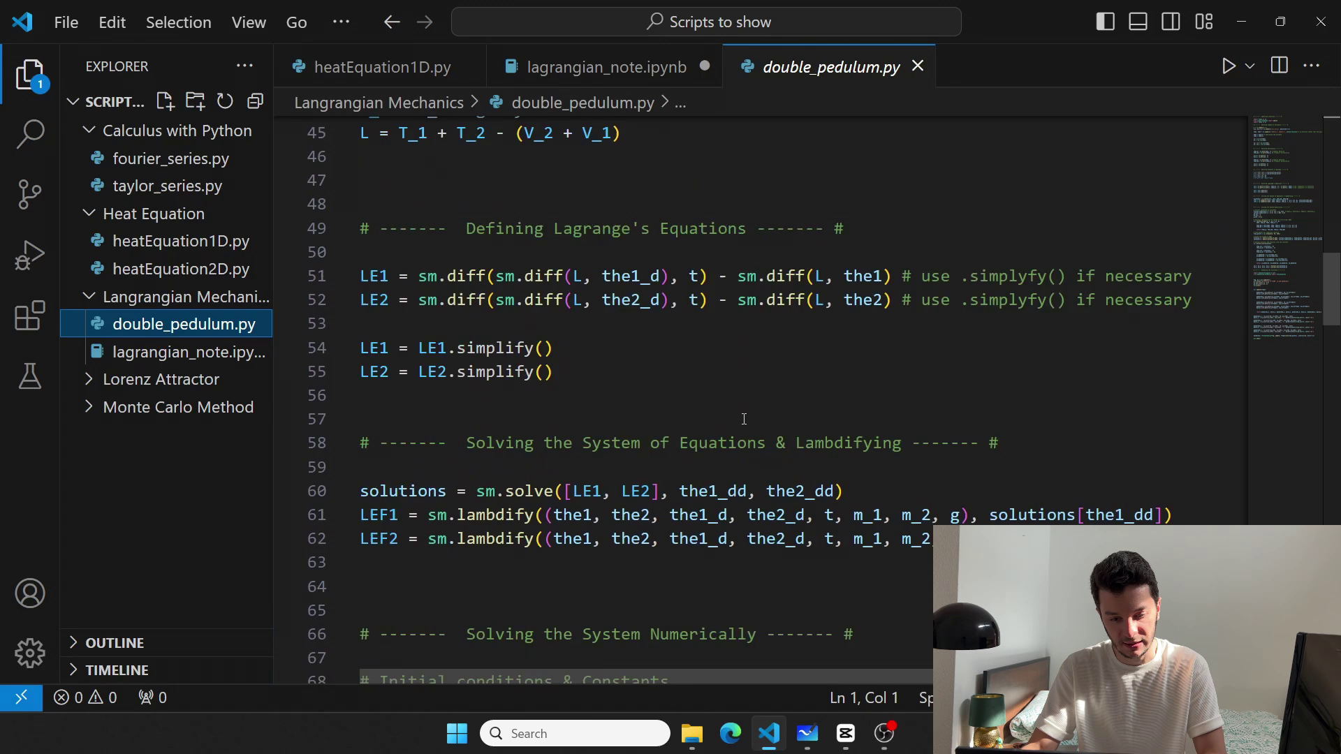
scroll(744, 419, "down", 6)
scroll(743, 419, "down", 3)
Run double_pedulum.py and maximize its 'Difference of 0.06° in 2nd pendulum' animation
left_click(534, 435)
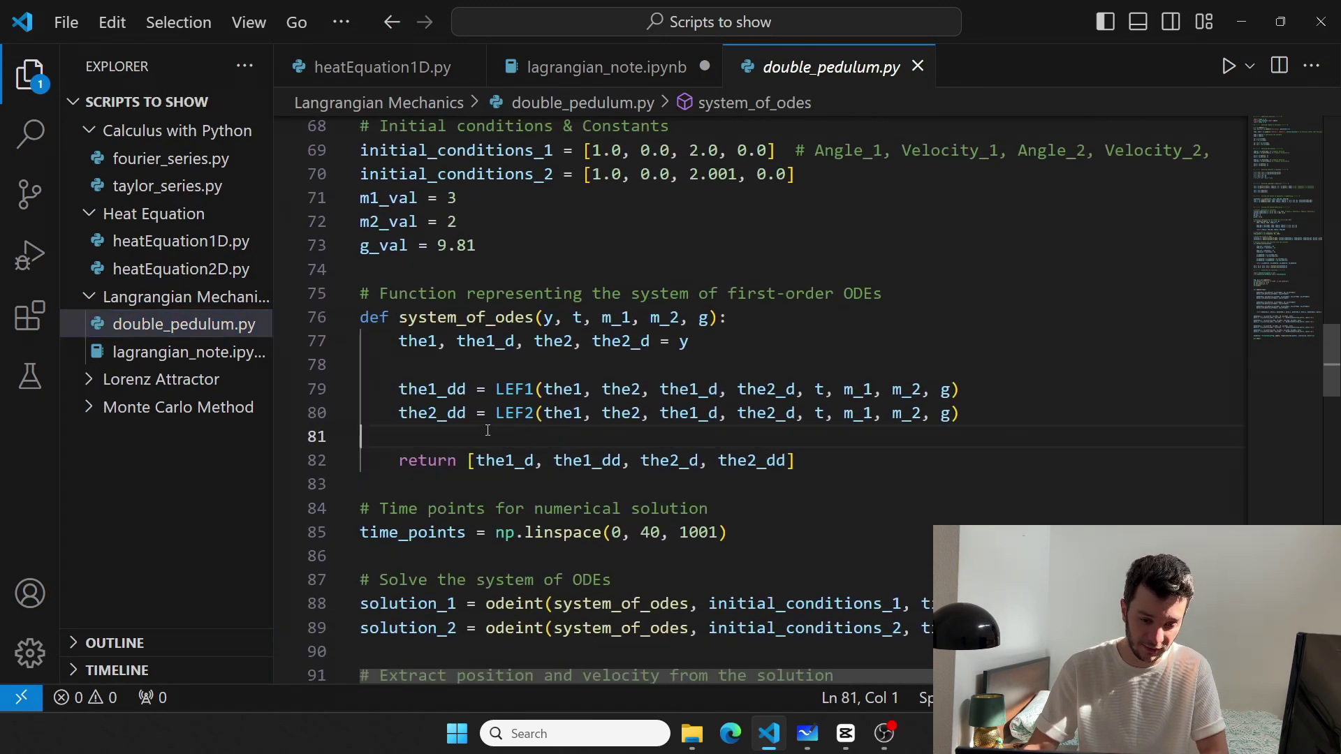
scroll(671, 419, "down", 5)
scroll(671, 419, "down", 3)
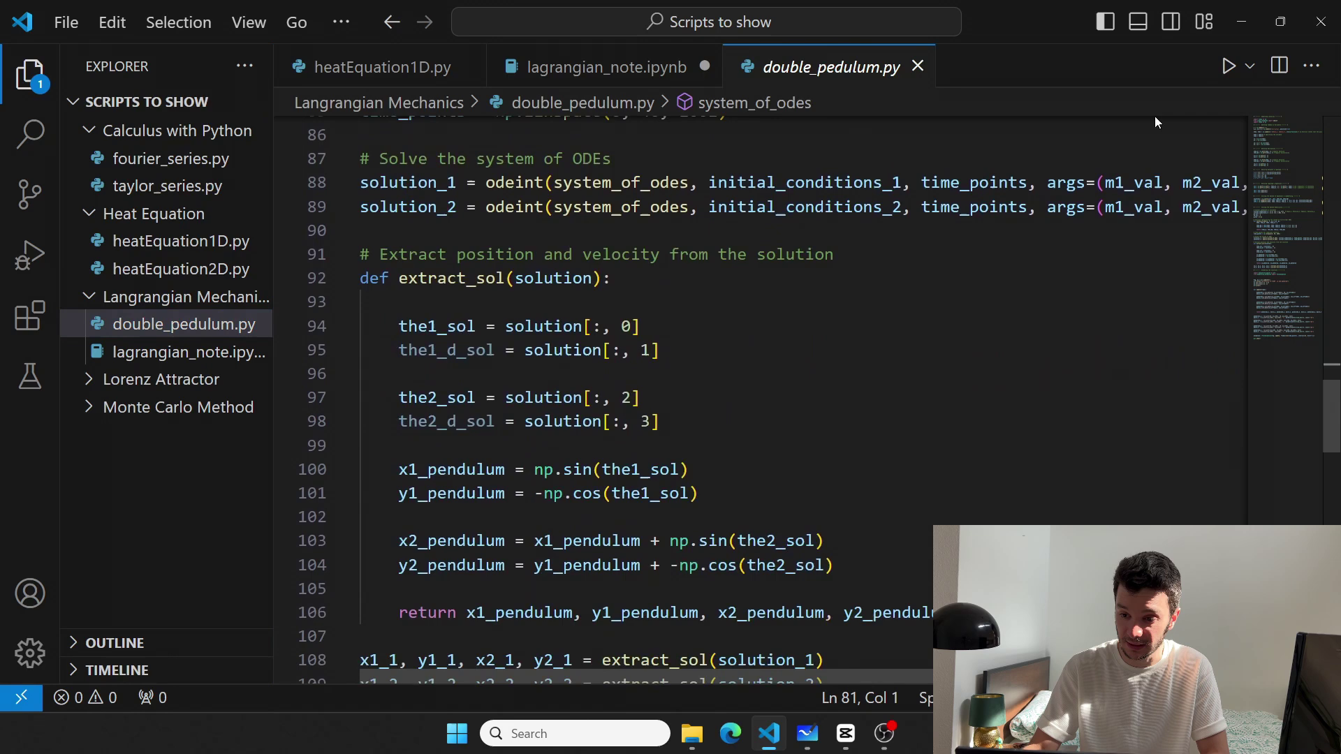
left_click(1229, 66)
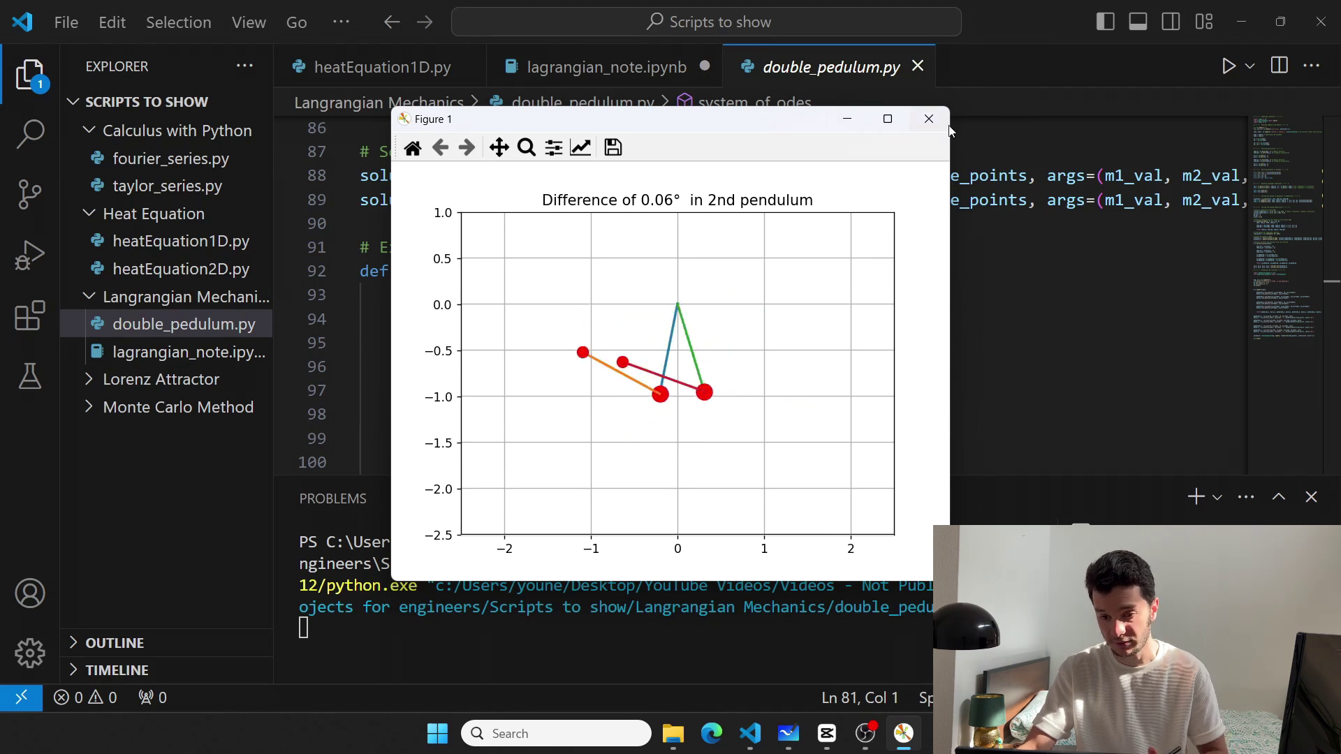
left_click(929, 118)
left_click(1231, 65)
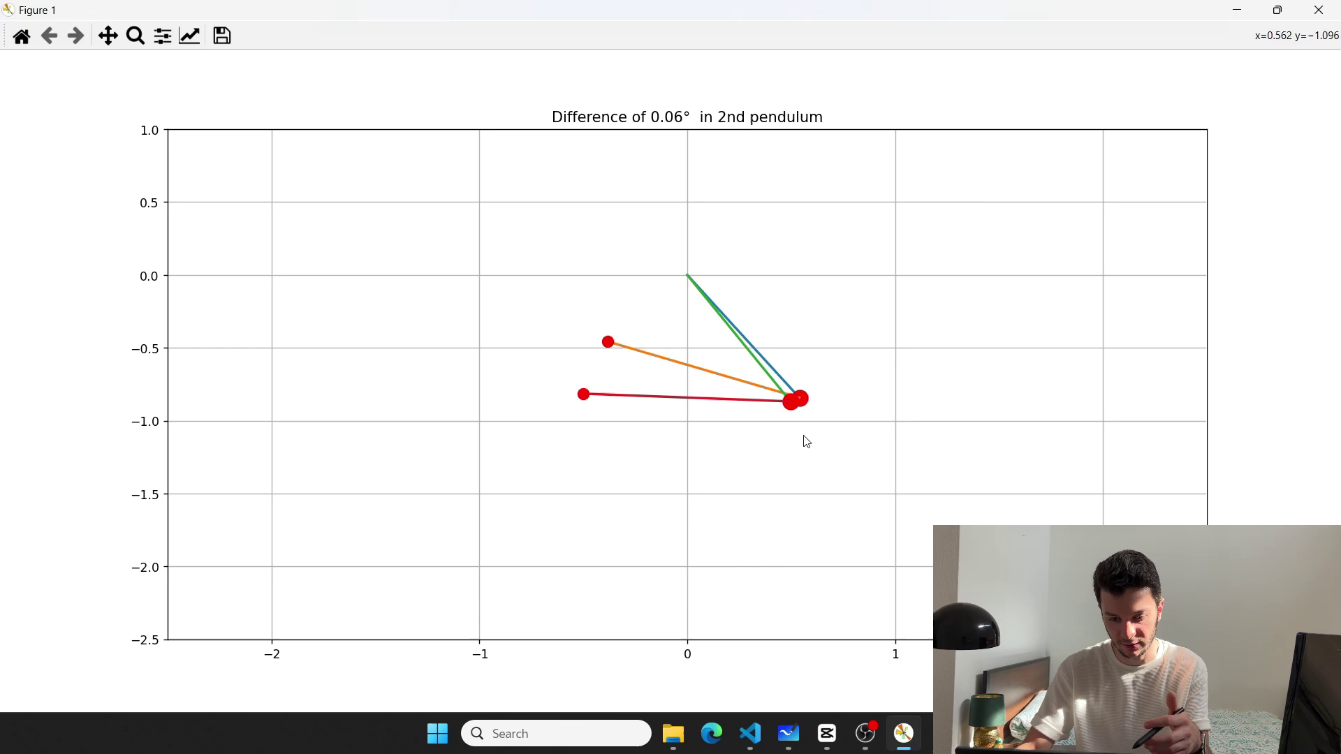
Close the animation, replace the m2_val mass value, save, and rerun the simulation
key("alt+F4")
scroll(629, 314, "down", 3)
scroll(629, 315, "up", 4)
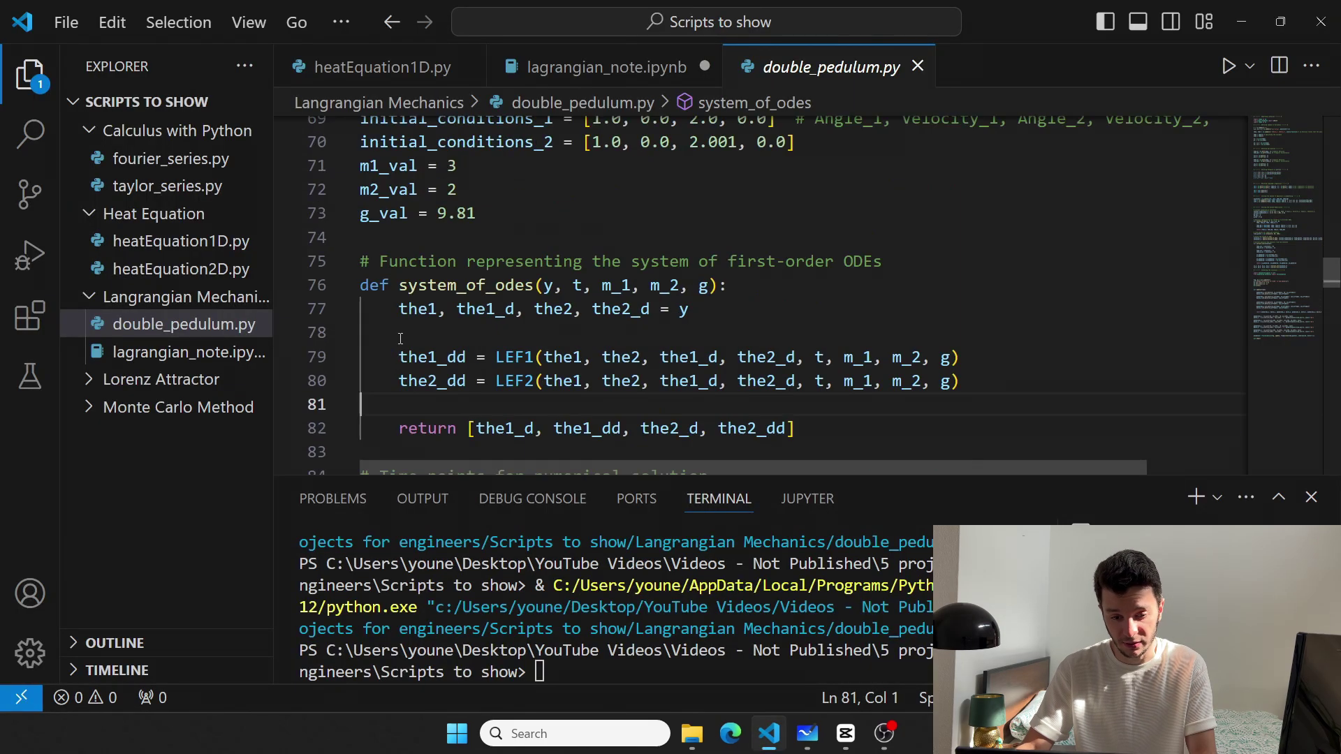
scroll(400, 337, "up", 2)
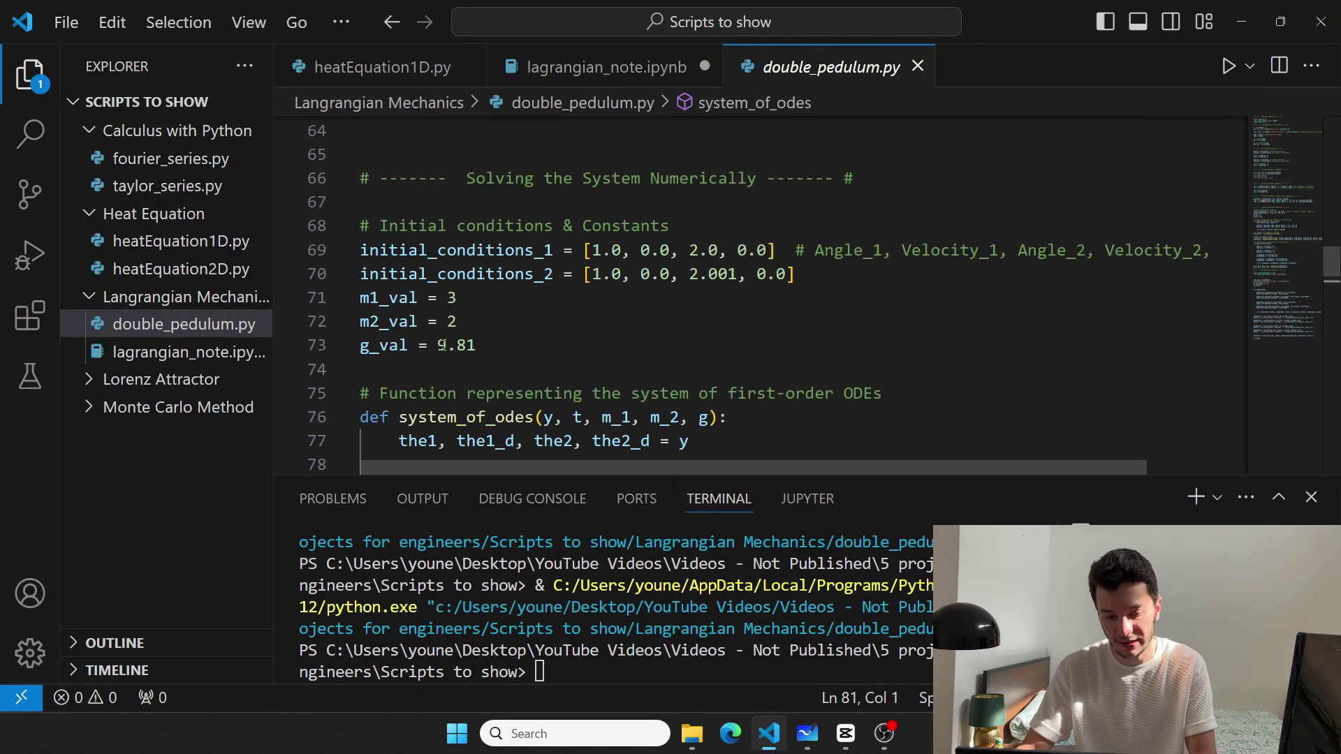
double_click(451, 322)
type("5")
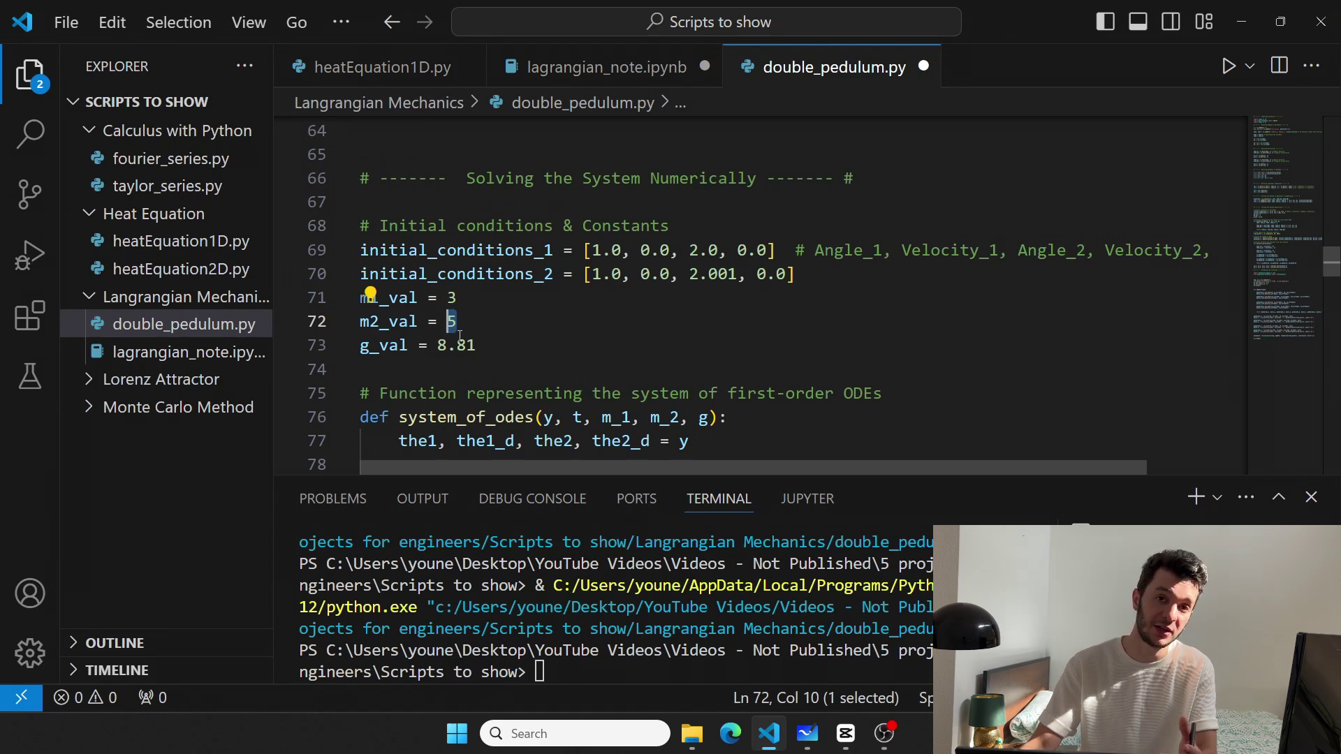
type("10")
key("ctrl+s")
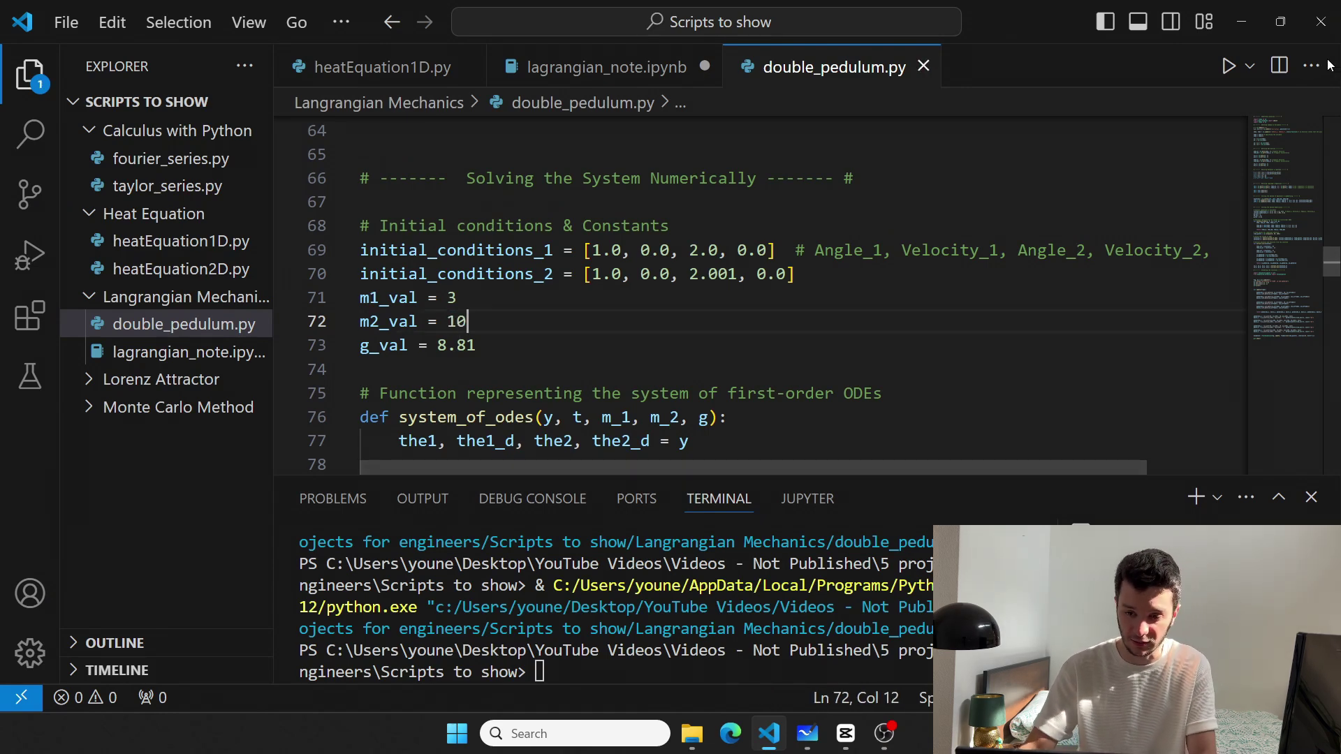
key("ctrl+F5")
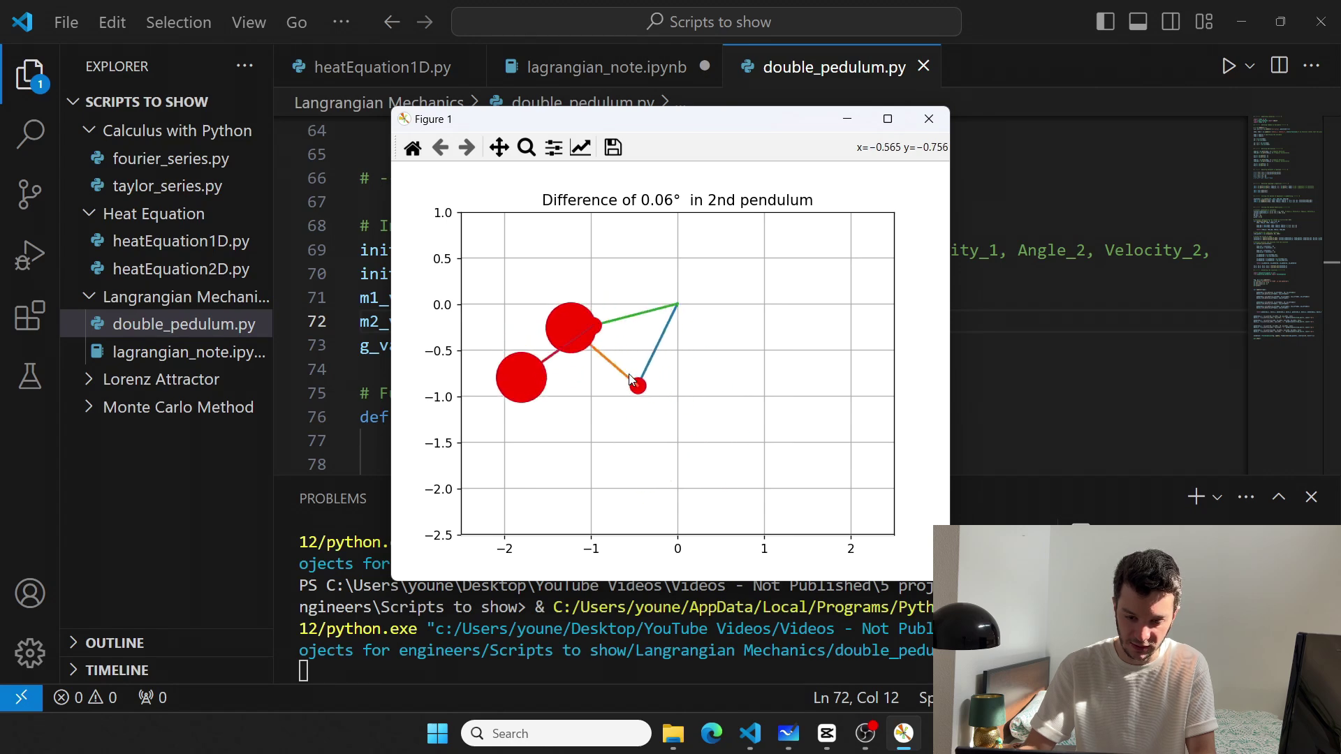
Set the masses to m1_val 7 and m2_val 3, save, and rerun the simulation
key("q")
key("BackSpace")
key("BackSpace")
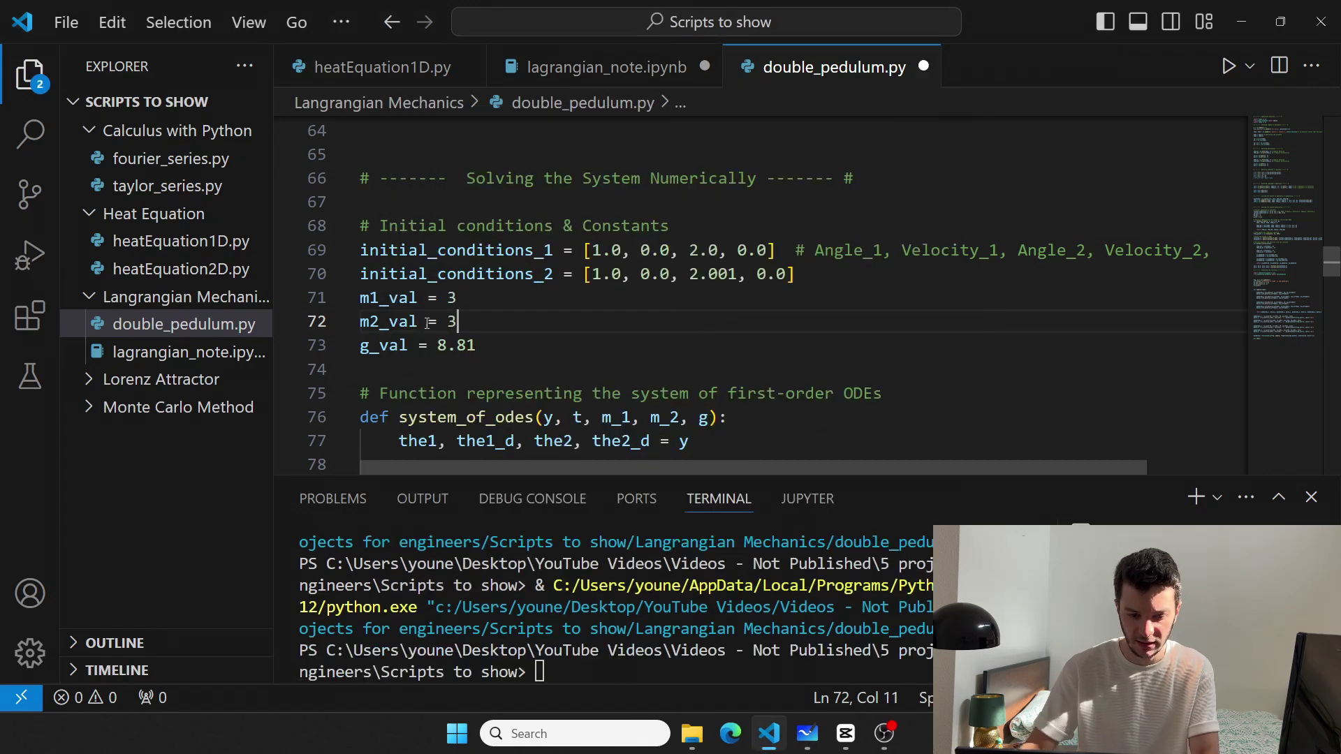
double_click(451, 298)
type("7")
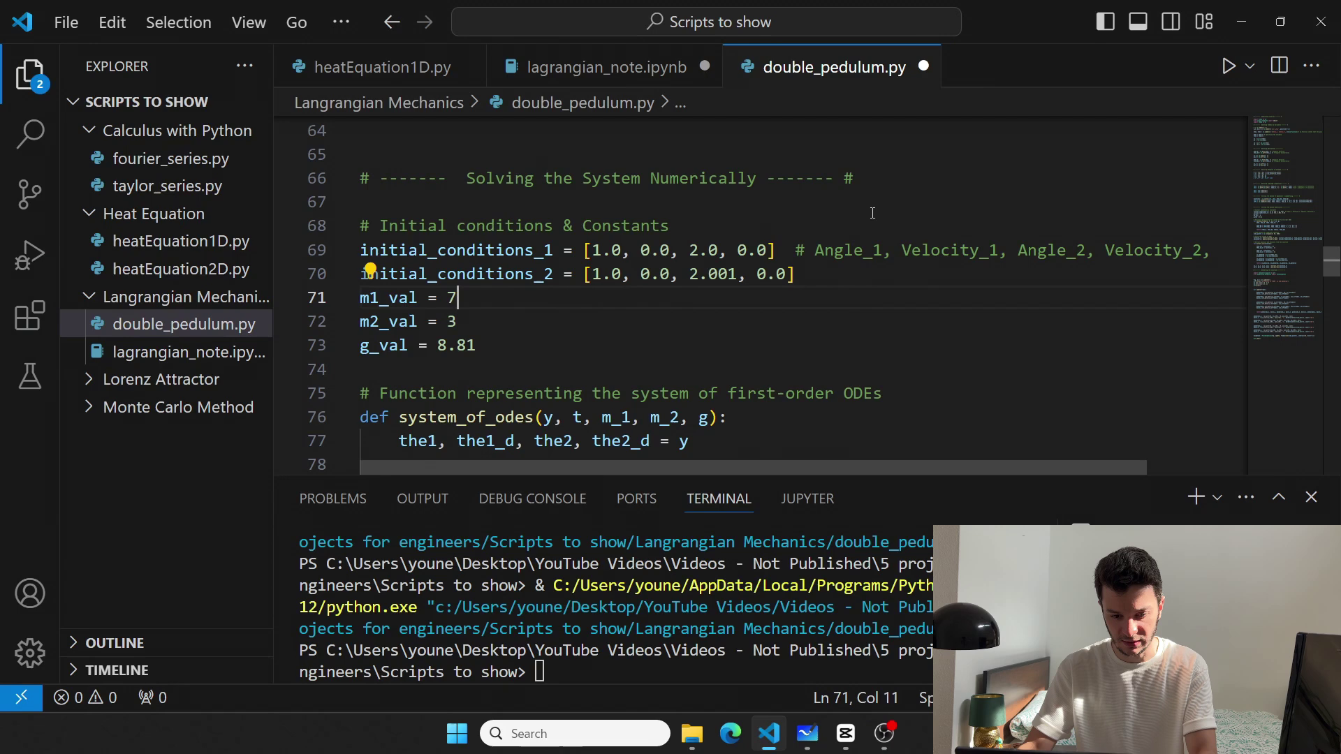
key("ctrl+s")
left_click(1228, 67)
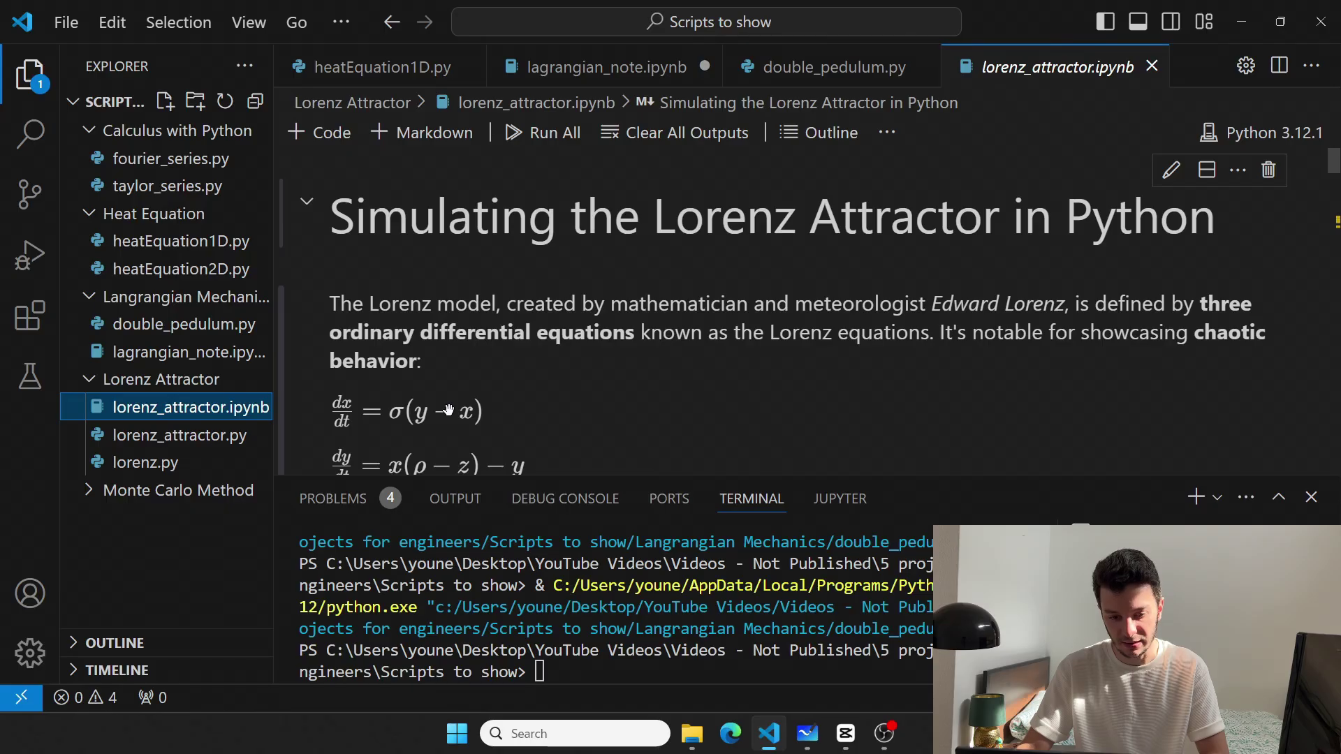
scroll(449, 412, "down", 5)
scroll(448, 411, "down", 2)
scroll(419, 398, "up", 2)
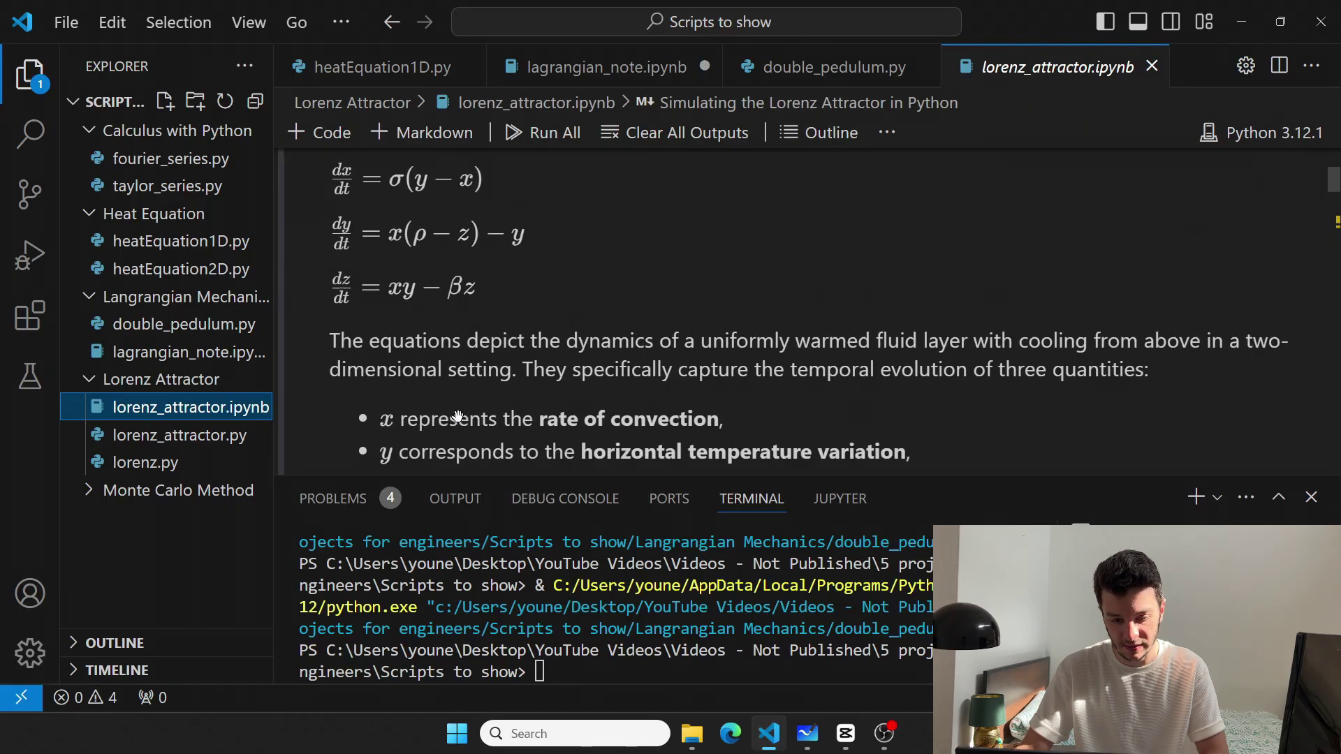
scroll(399, 315, "up", 2)
scroll(449, 411, "down", 4)
Open and run lorenz_attractor.py, then rotate its 3D plot of red and blue trajectories
left_click(179, 435)
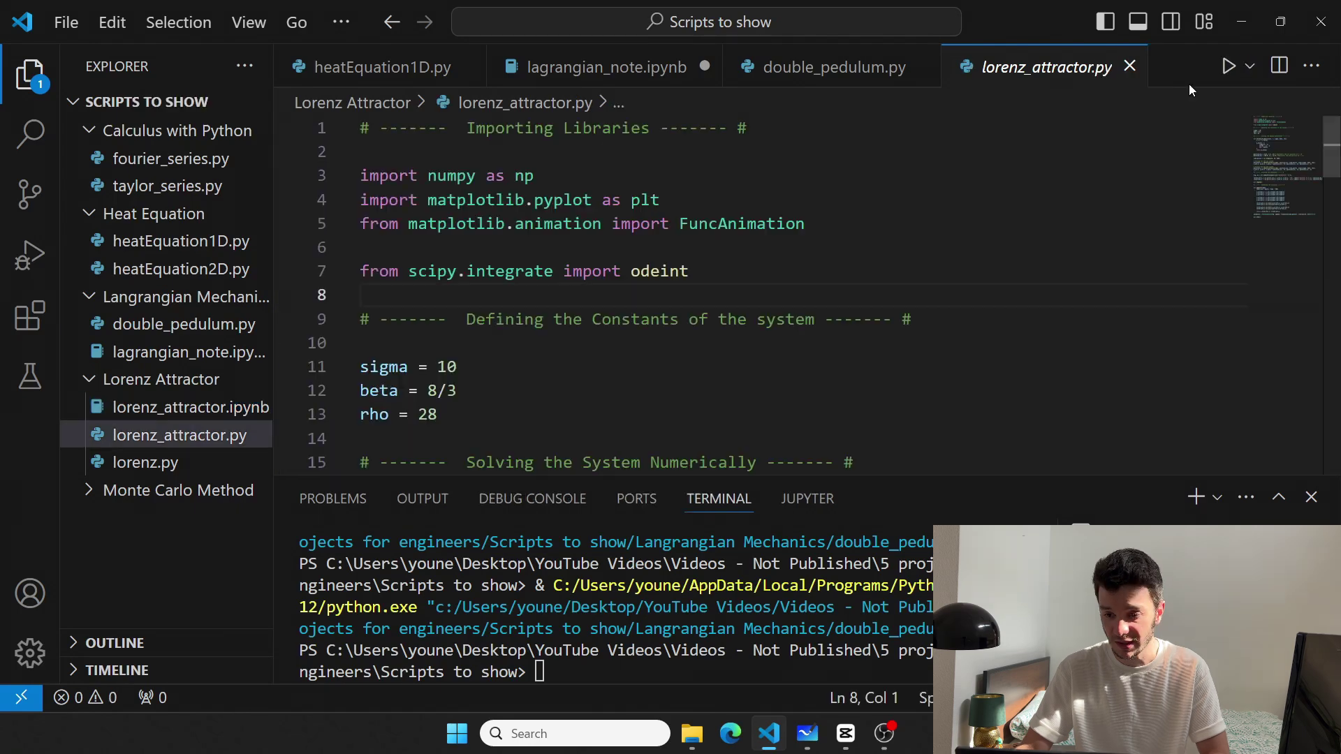
left_click(1229, 66)
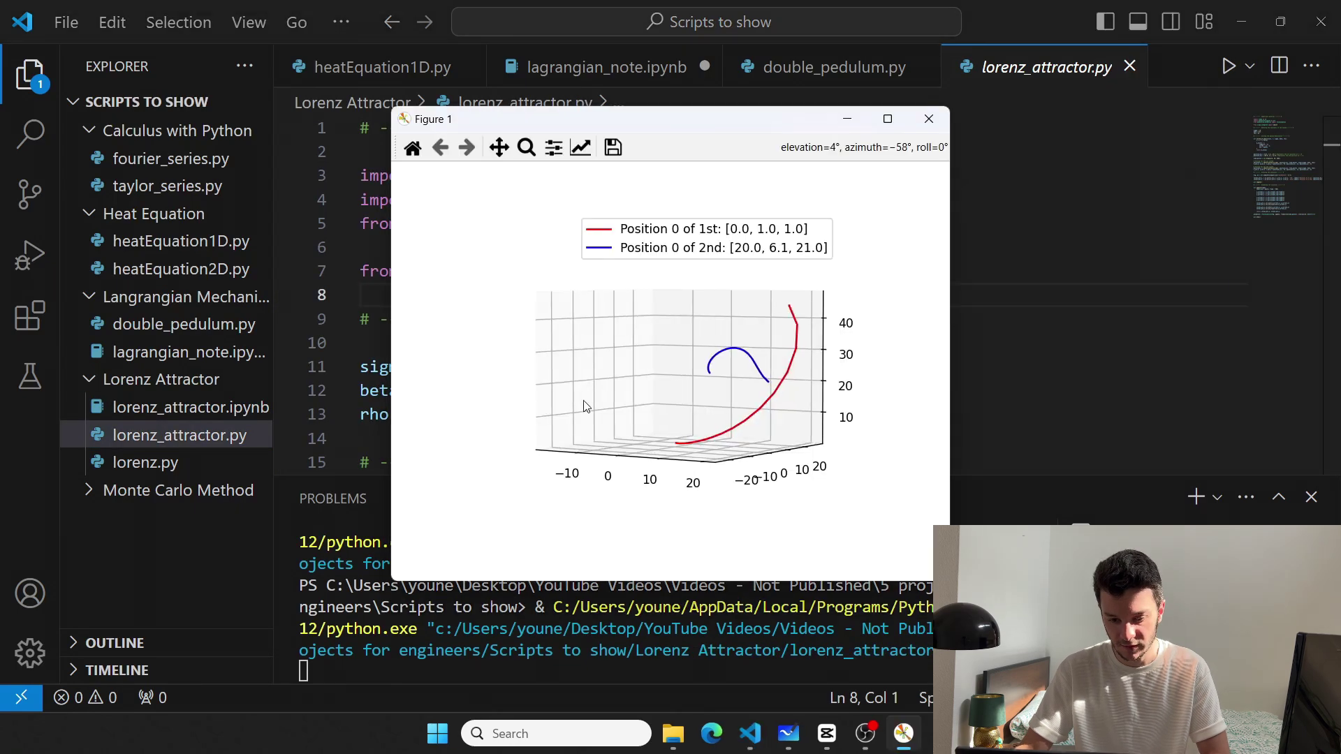
left_click_drag(755, 419, 675, 428)
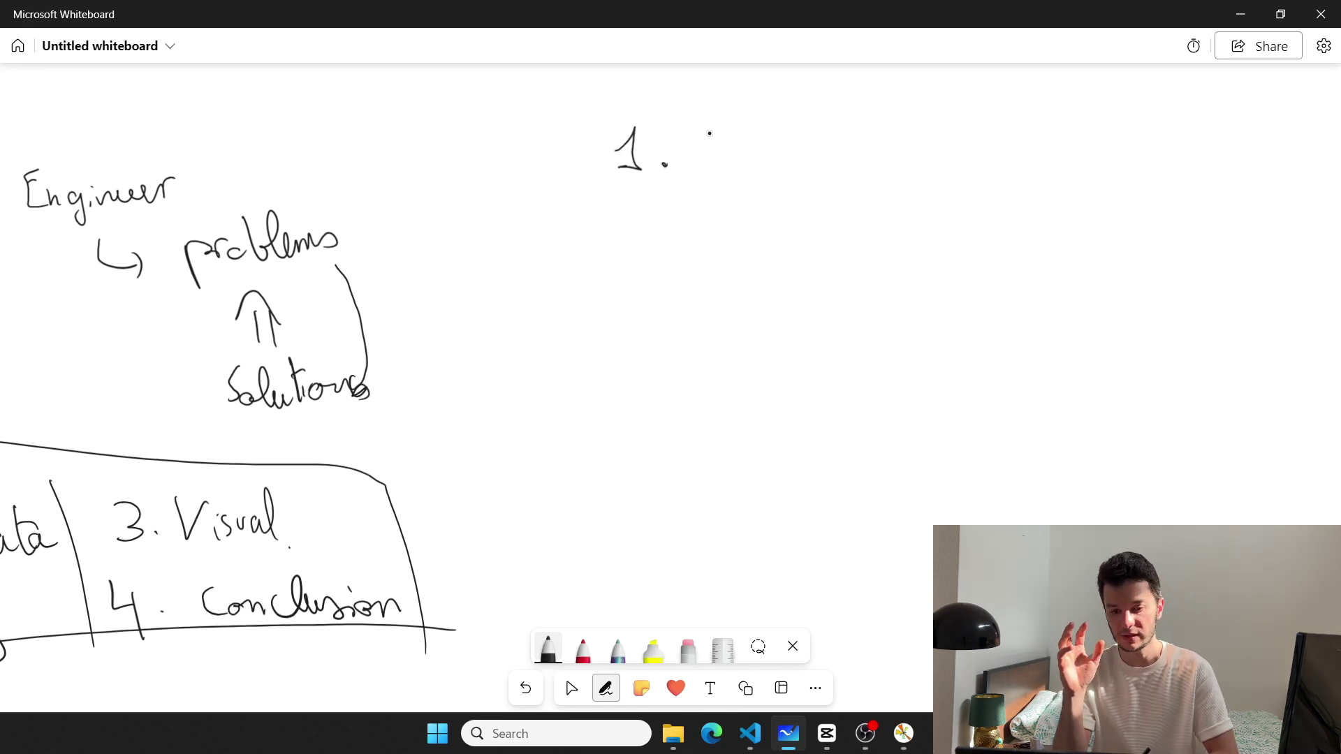
Handwrite '1. Heat Equation (FDM)' on the whiteboard
left_click_drag(709, 124, 711, 167)
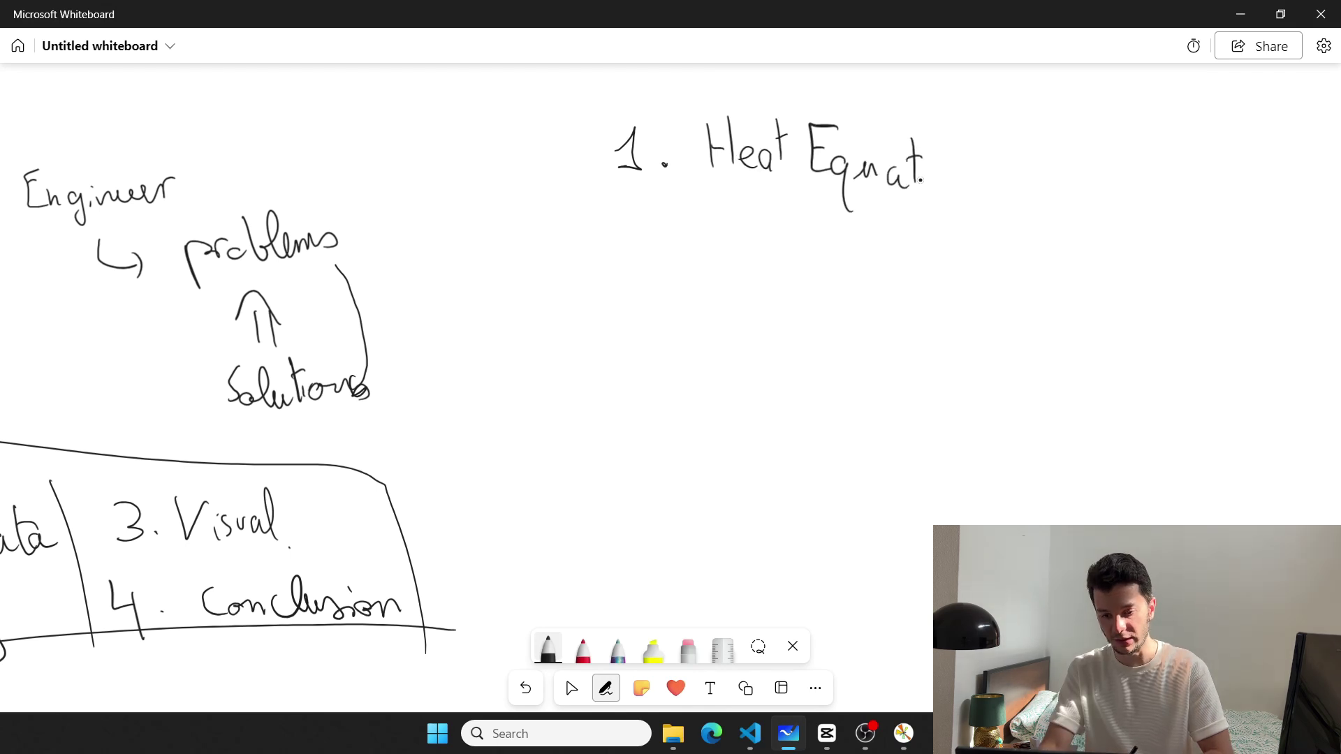
left_click_drag(1011, 149, 1007, 199)
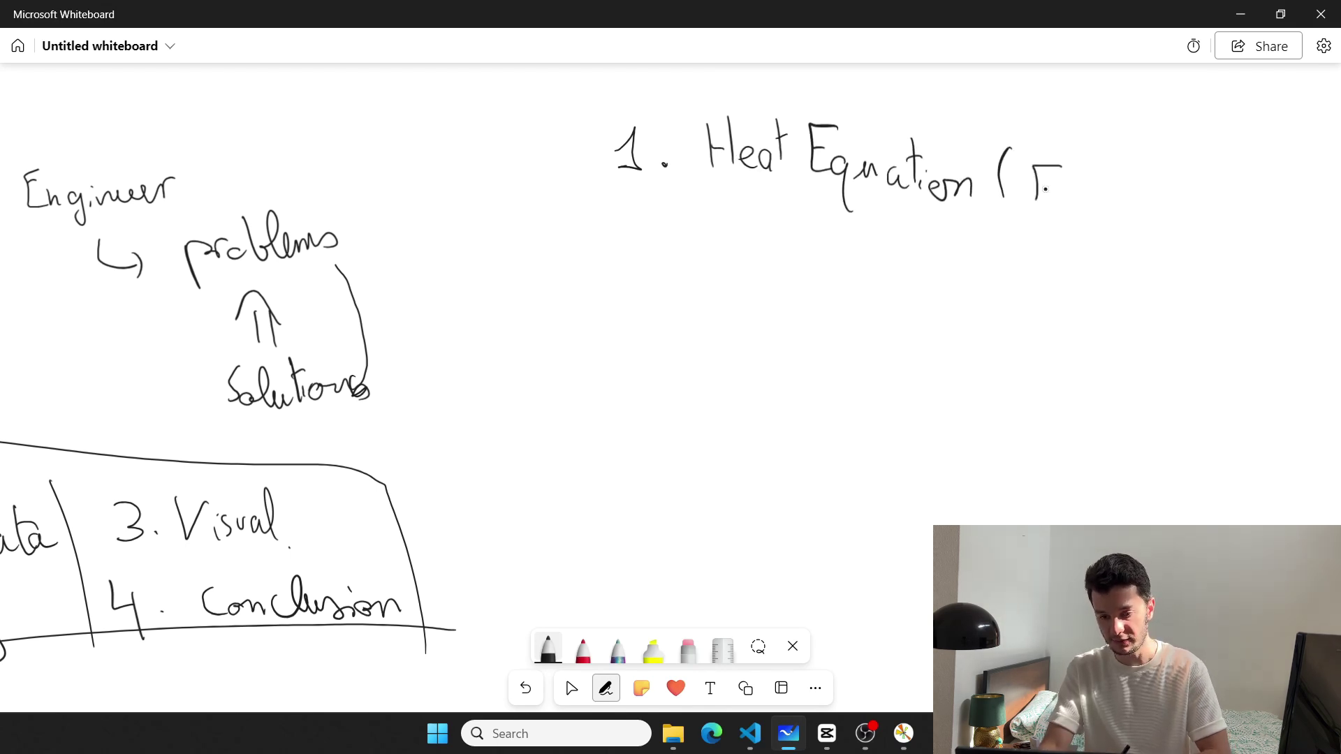
left_click_drag(1111, 154, 1113, 229)
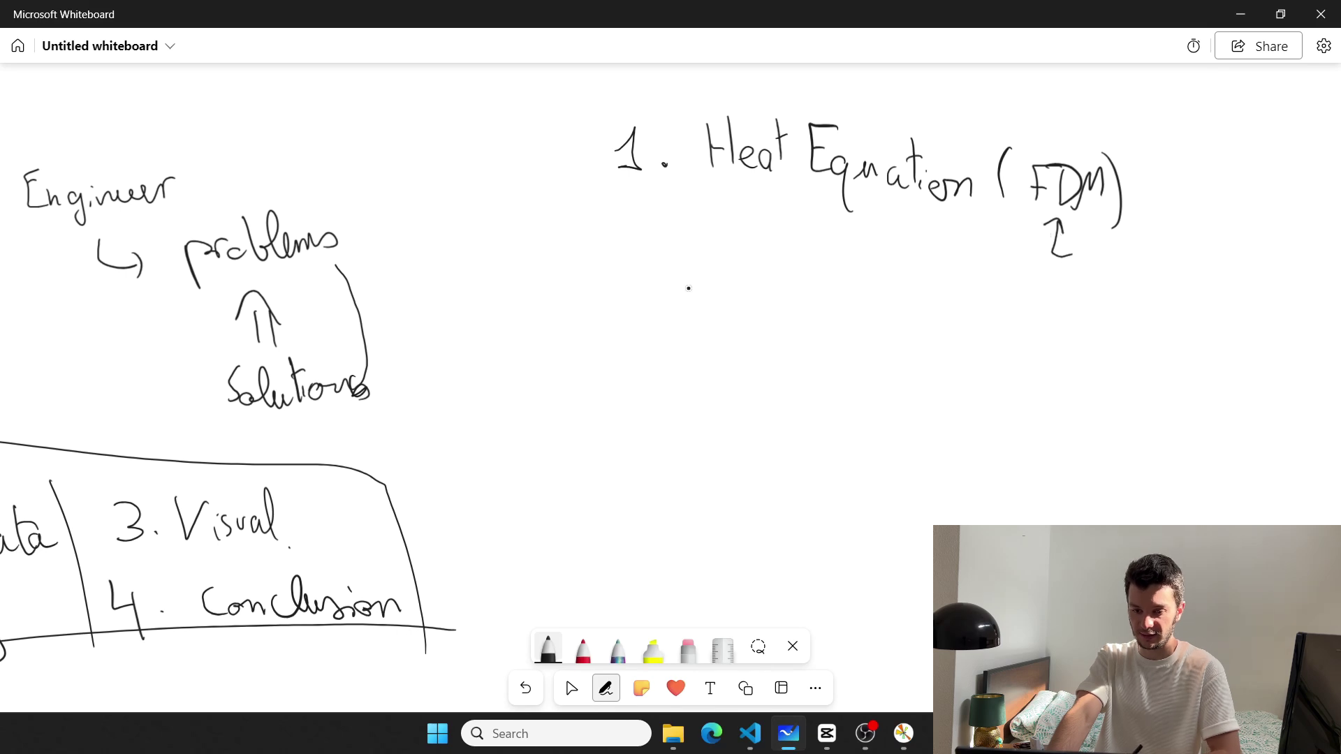
Handwrite '2. Lagrangian → (Doublependulum)' below the first item
left_click_drag(613, 223, 625, 244)
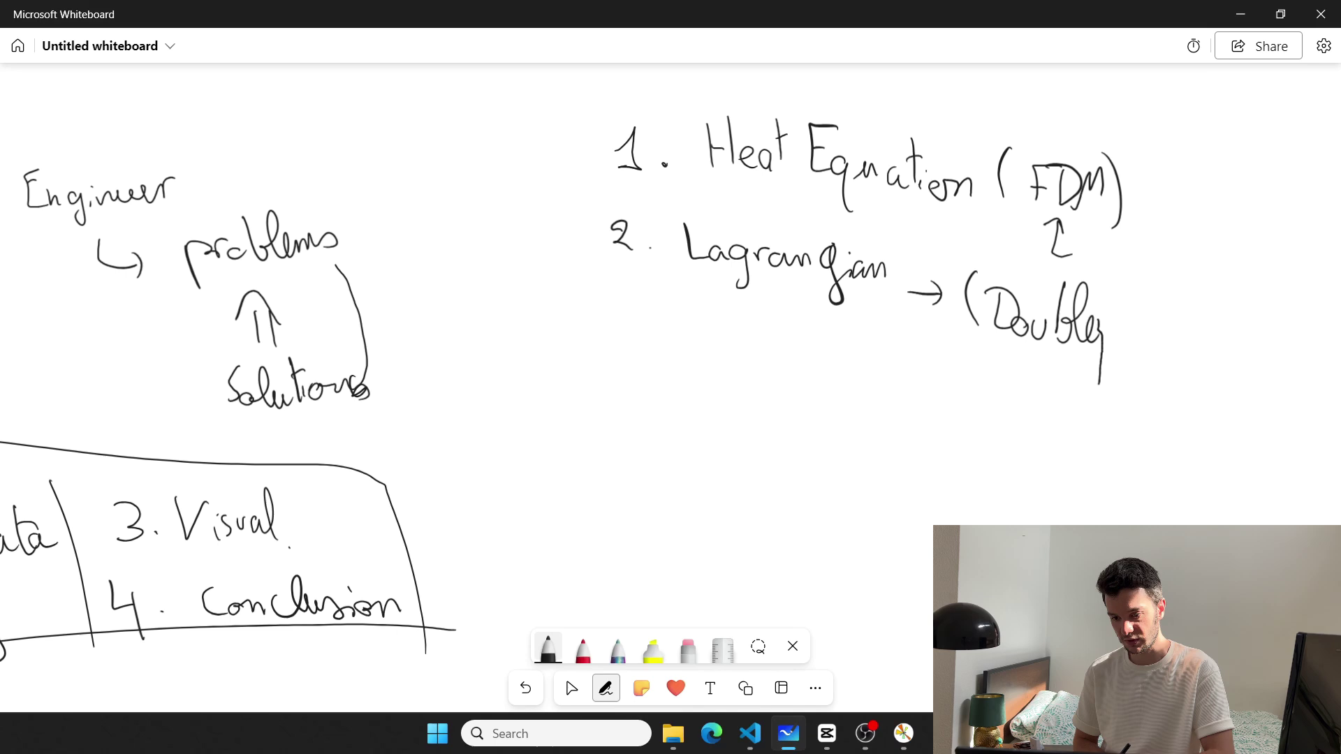
left_click_drag(1132, 325, 1224, 330)
left_click_drag(1252, 268, 1258, 356)
Handwrite '3. Lorenz Attractor' and return to VS Code
left_click_drag(587, 315, 613, 350)
left_click(641, 361)
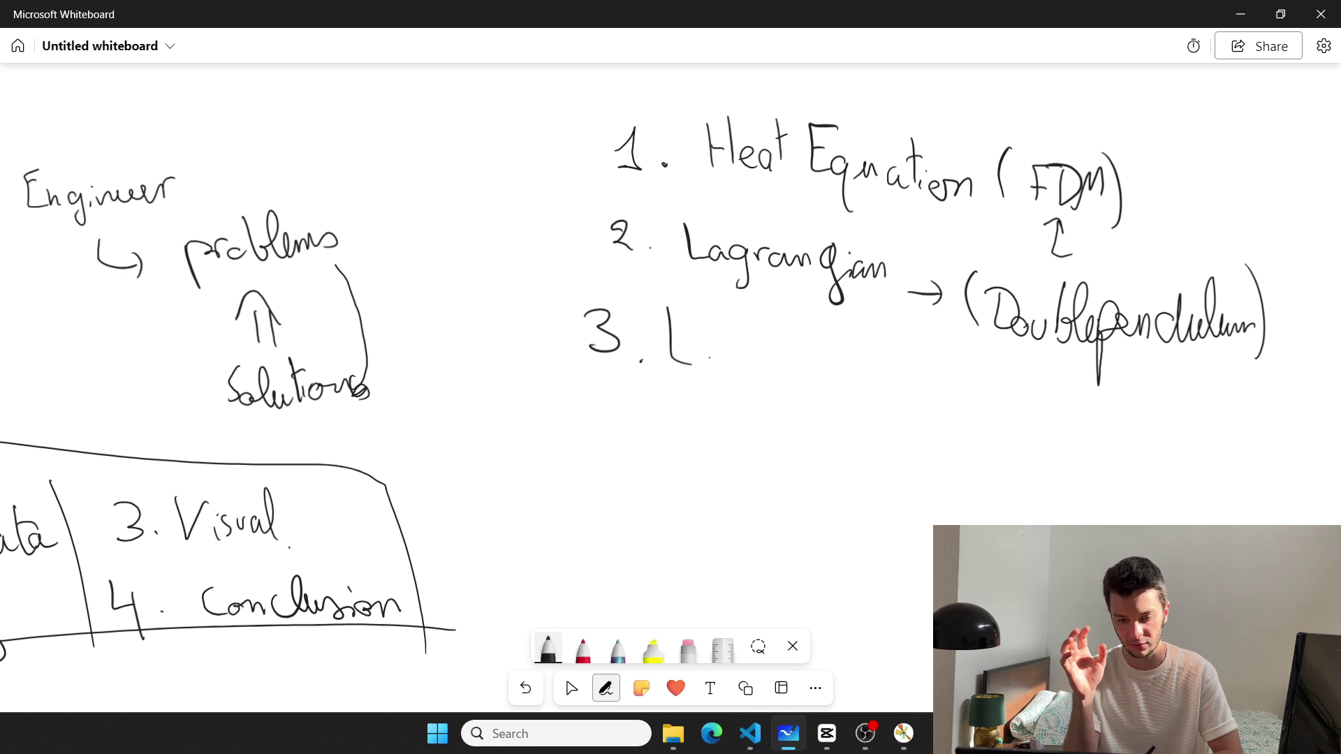
mouse_move(694, 357)
left_mouse_down()
mouse_move(805, 399)
mouse_move(841, 346)
mouse_move(947, 382)
left_mouse_up()
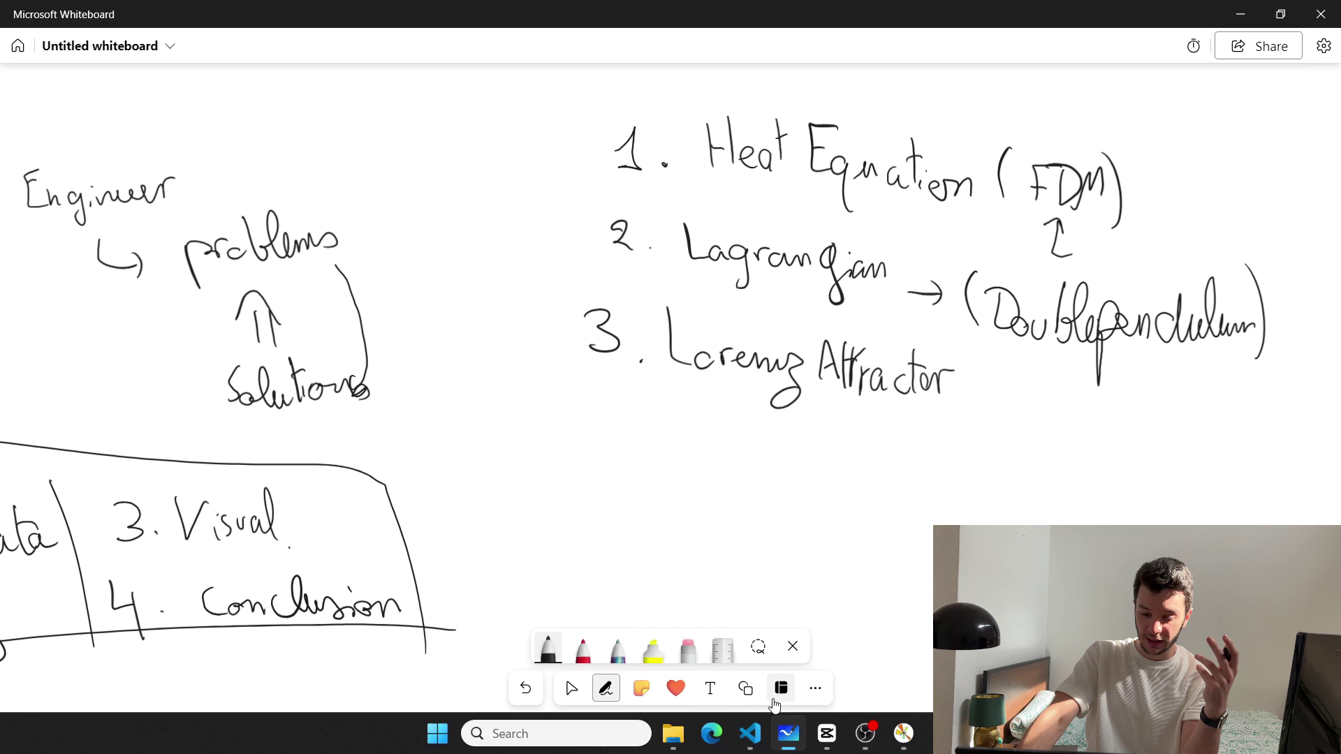
left_click(750, 735)
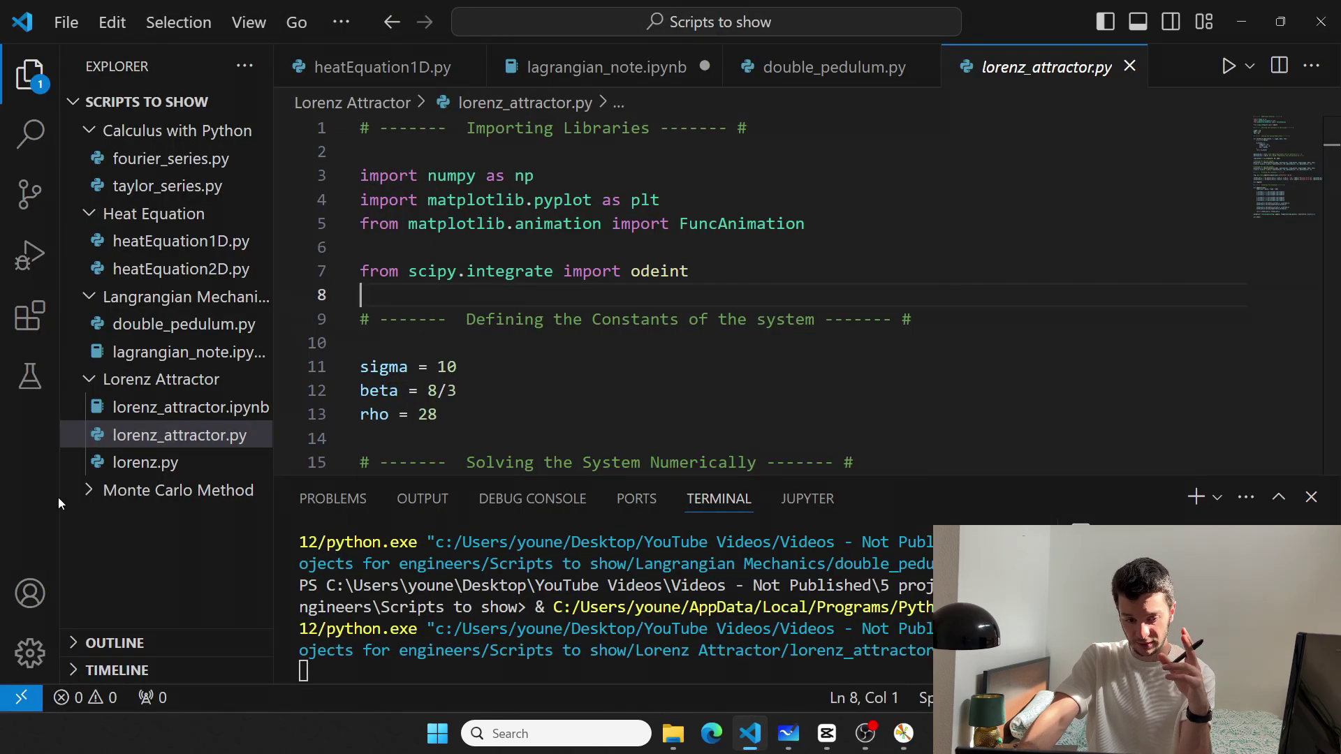
Open fourier_series.py from the Calculus with Python folder, showing y = np.exp(x)
left_click(171, 159)
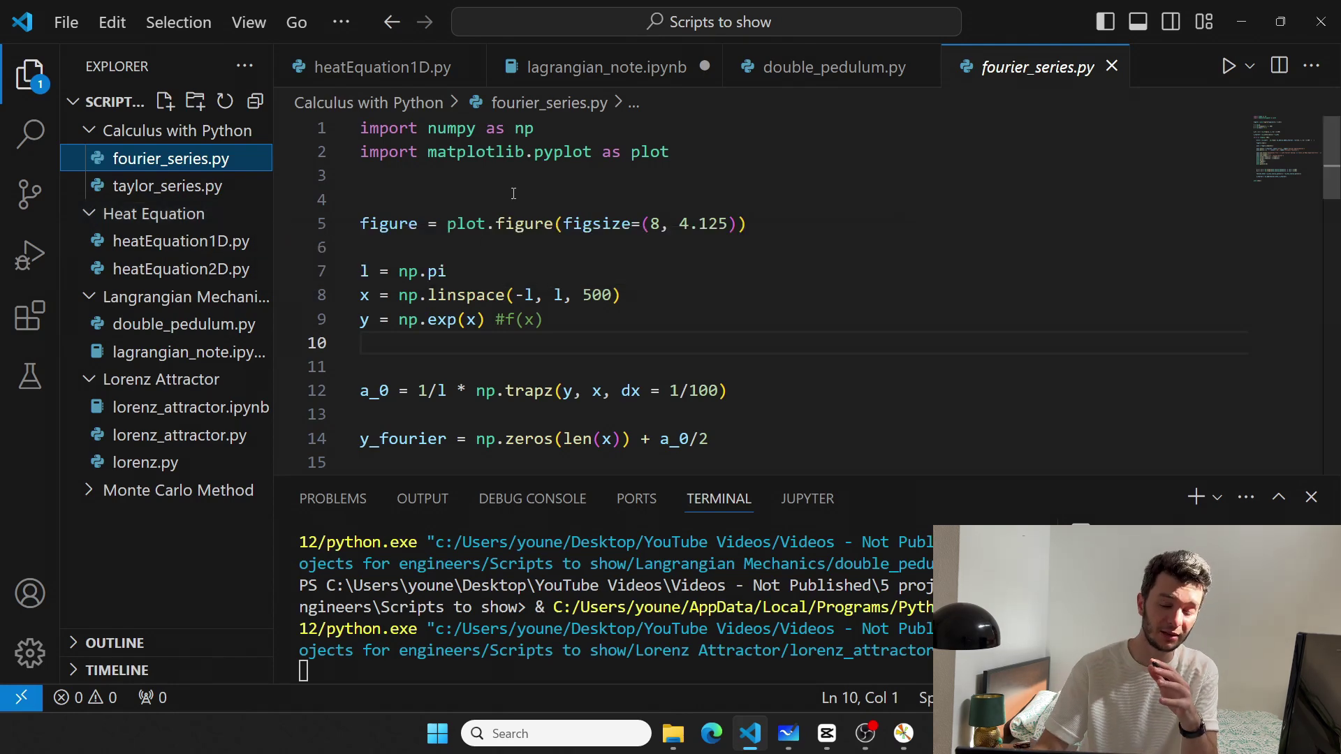
Close the Fourier plot, change y from np.exp(x) to x on line 9, save, and rerun
left_click(510, 275)
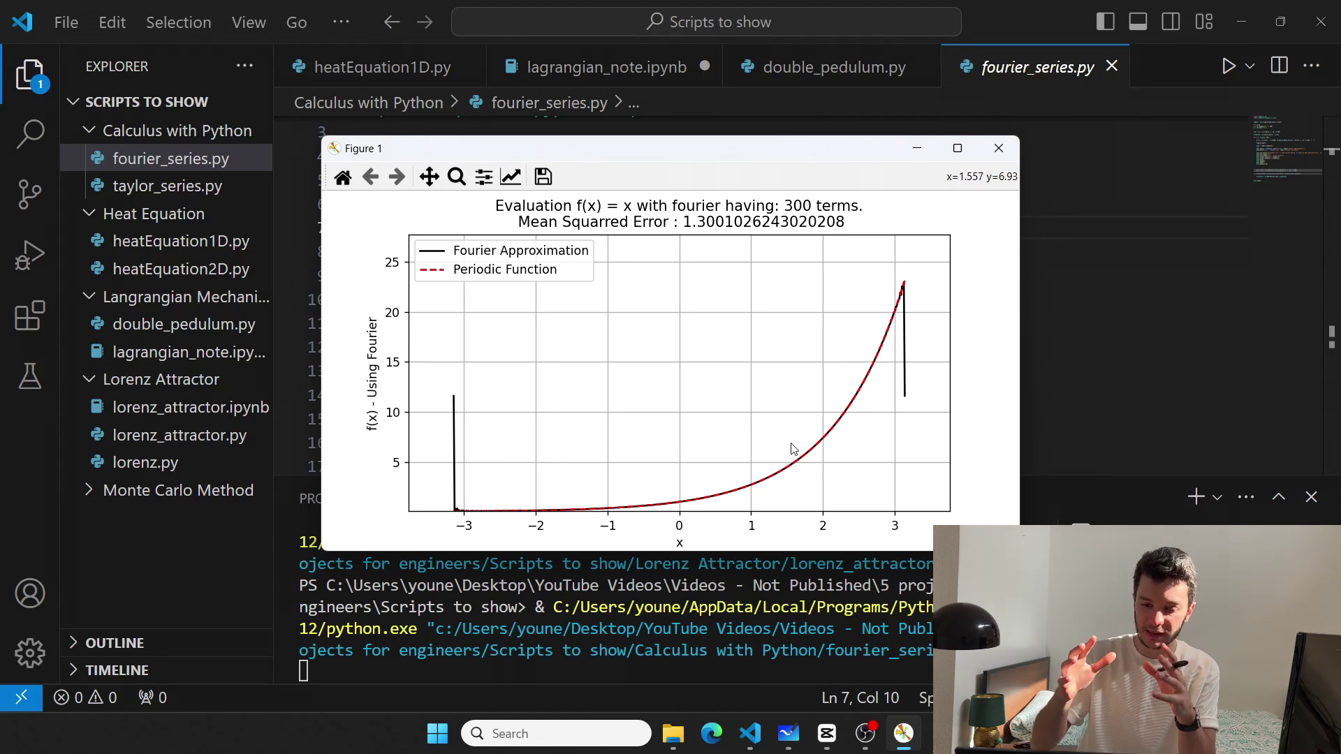
left_click(998, 147)
left_click_drag(489, 275, 479, 276)
key("BackSpace")
key("BackSpace")
key("BackSpace")
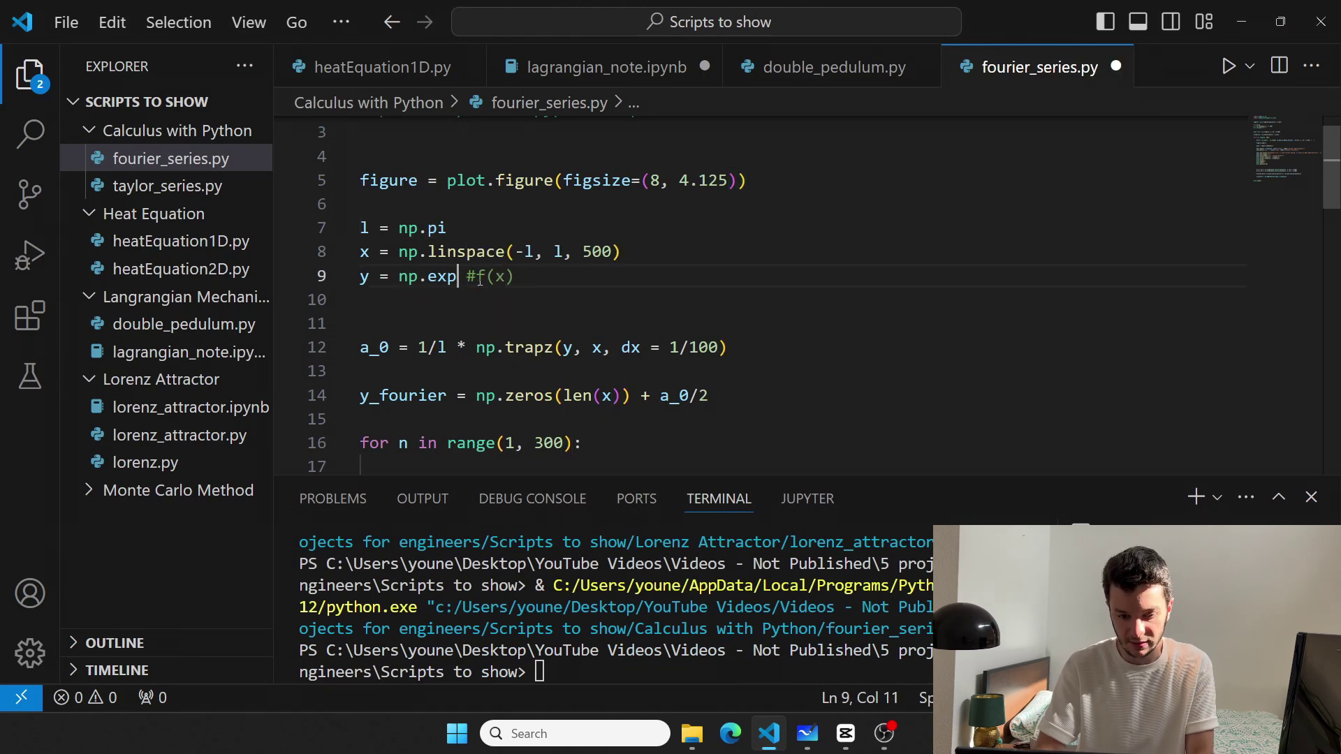
key("BackSpace")
key("BackSpace")
key("BackSpace")
type("x")
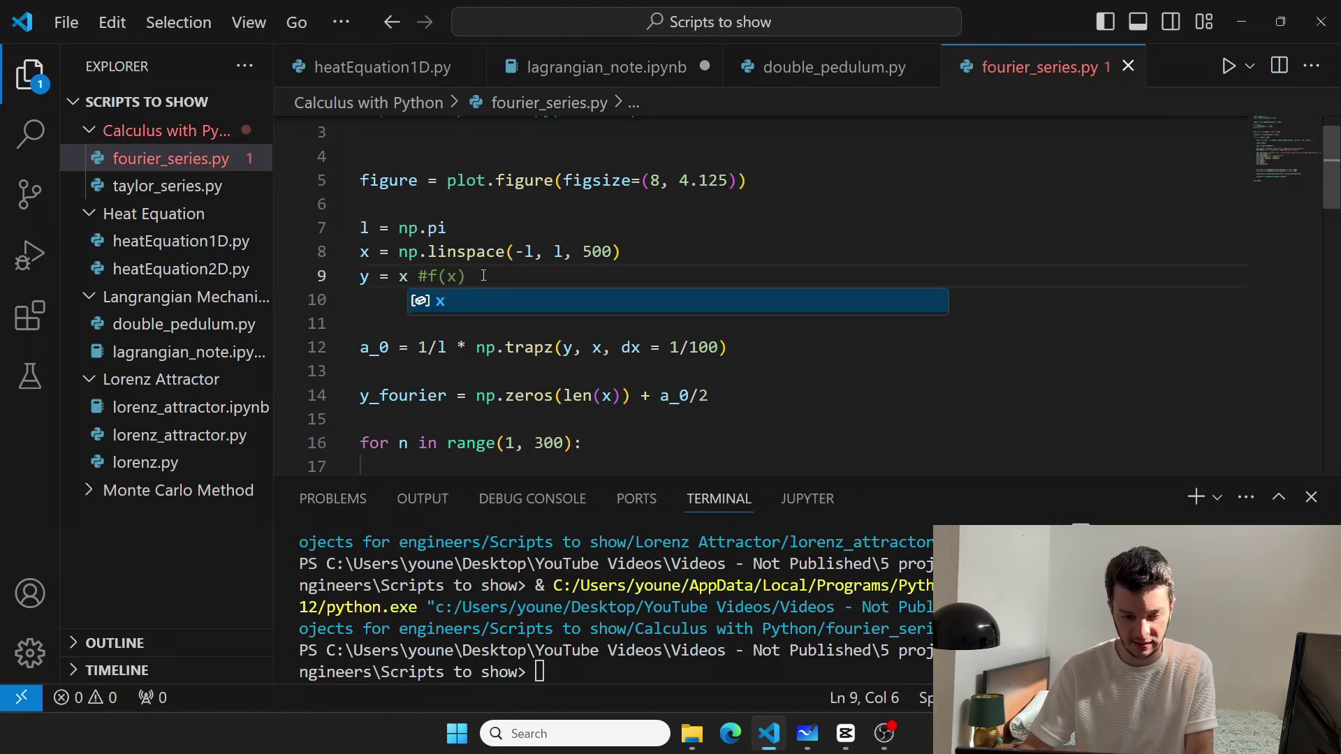
key("ctrl+s")
left_click(650, 251)
left_click(1230, 67)
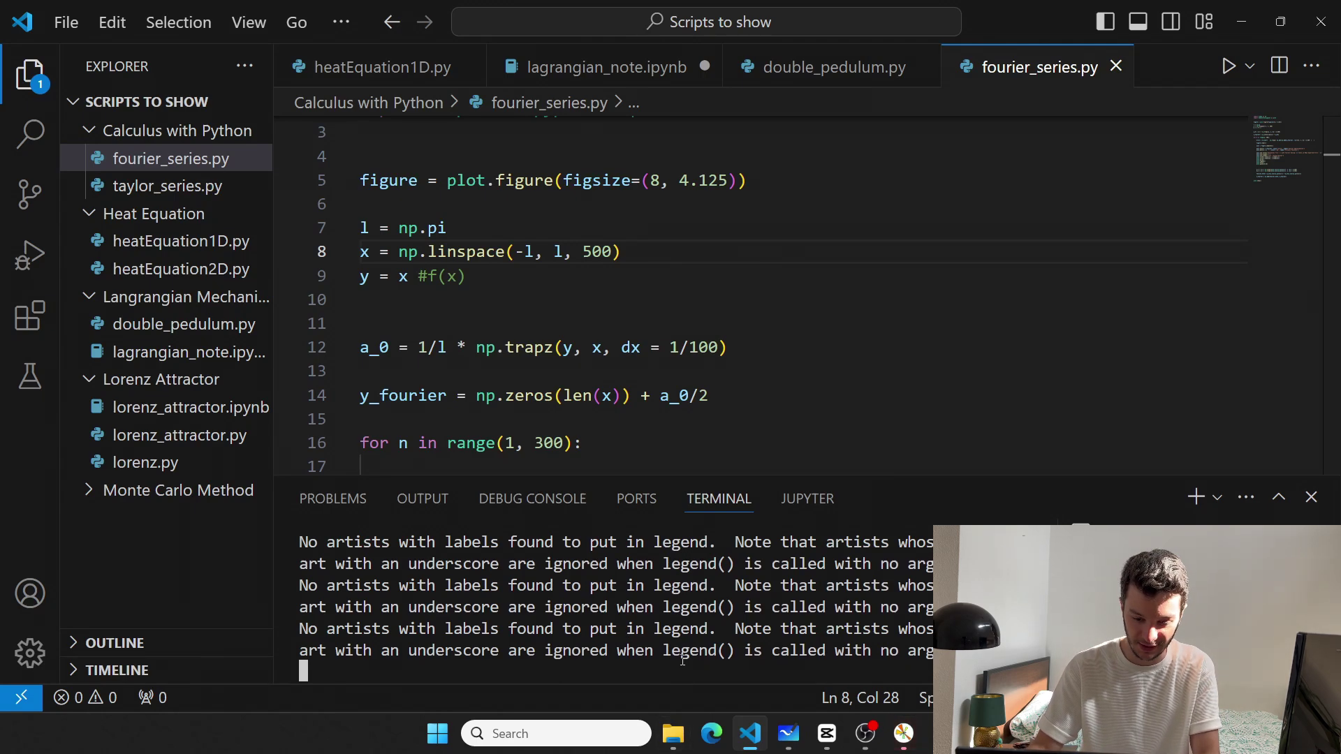
Stop the run, change y on line 9 to 1/x, save, and run the script
key("ctrl+c")
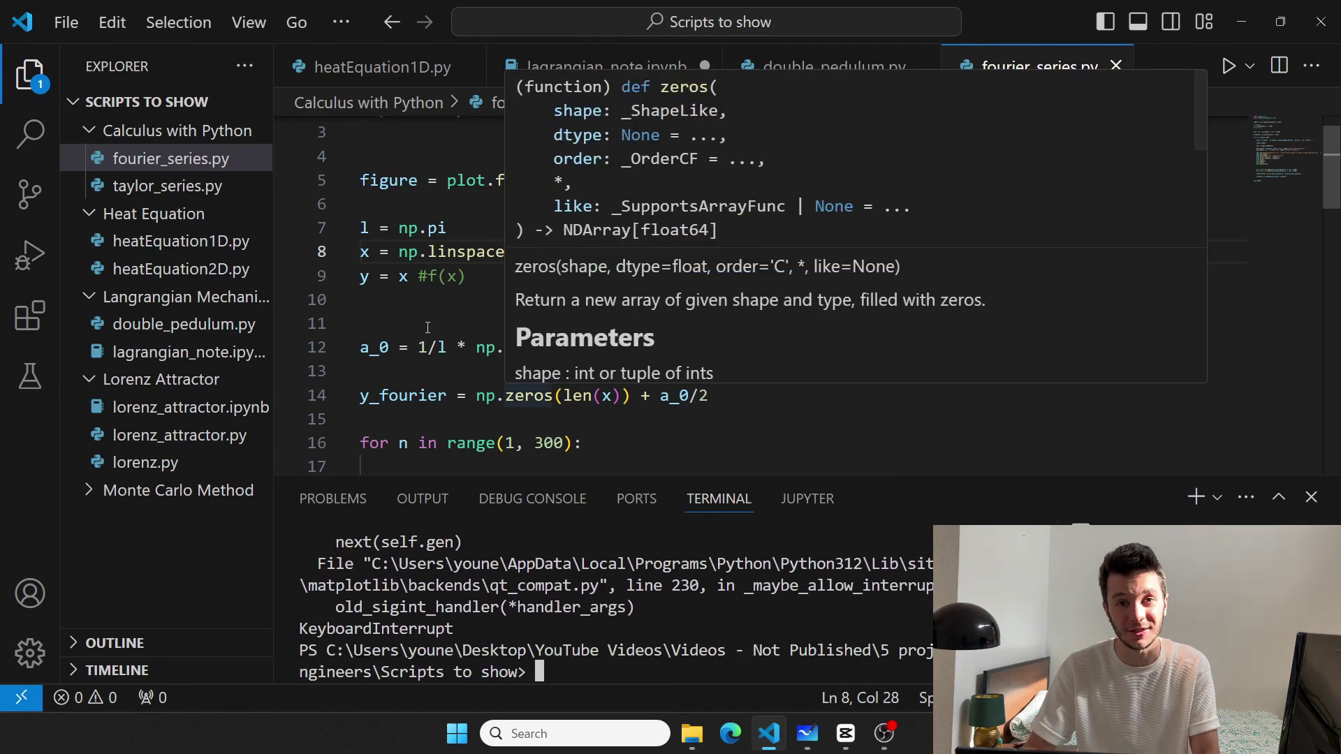
double_click(402, 277)
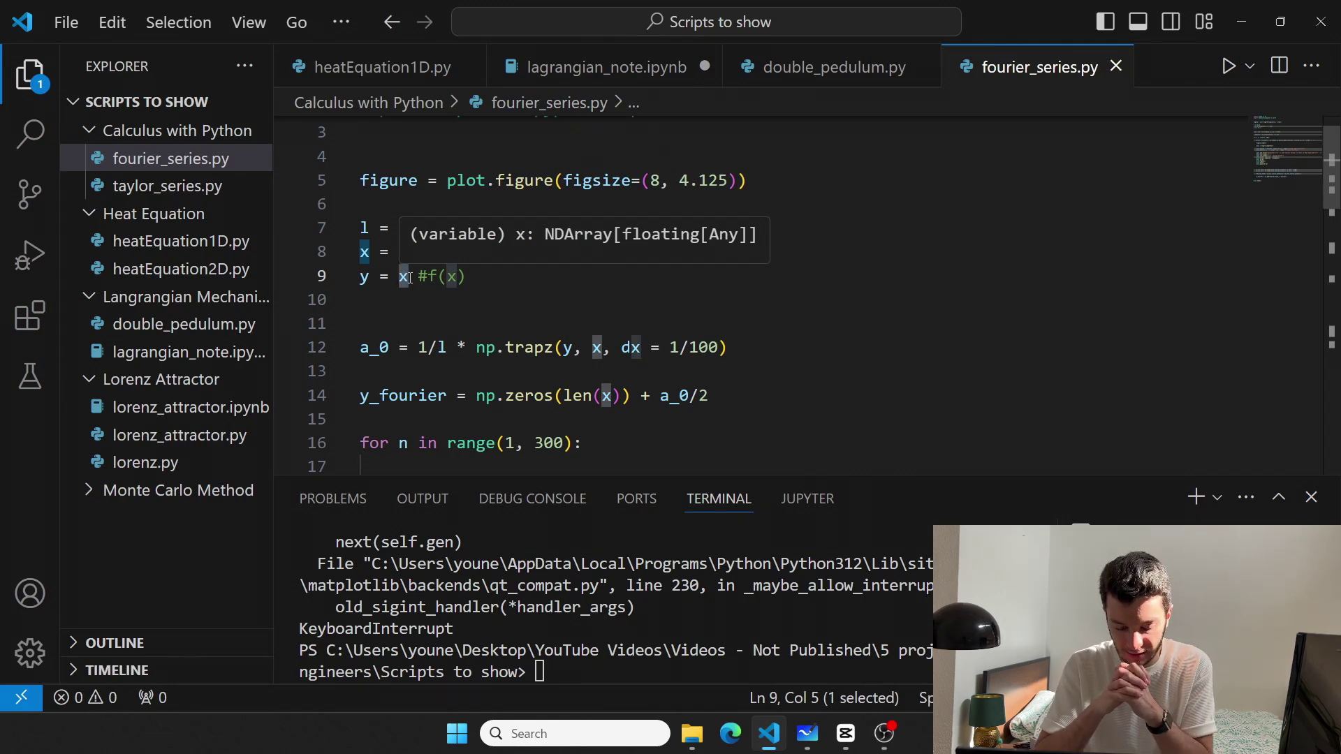
type("1/")
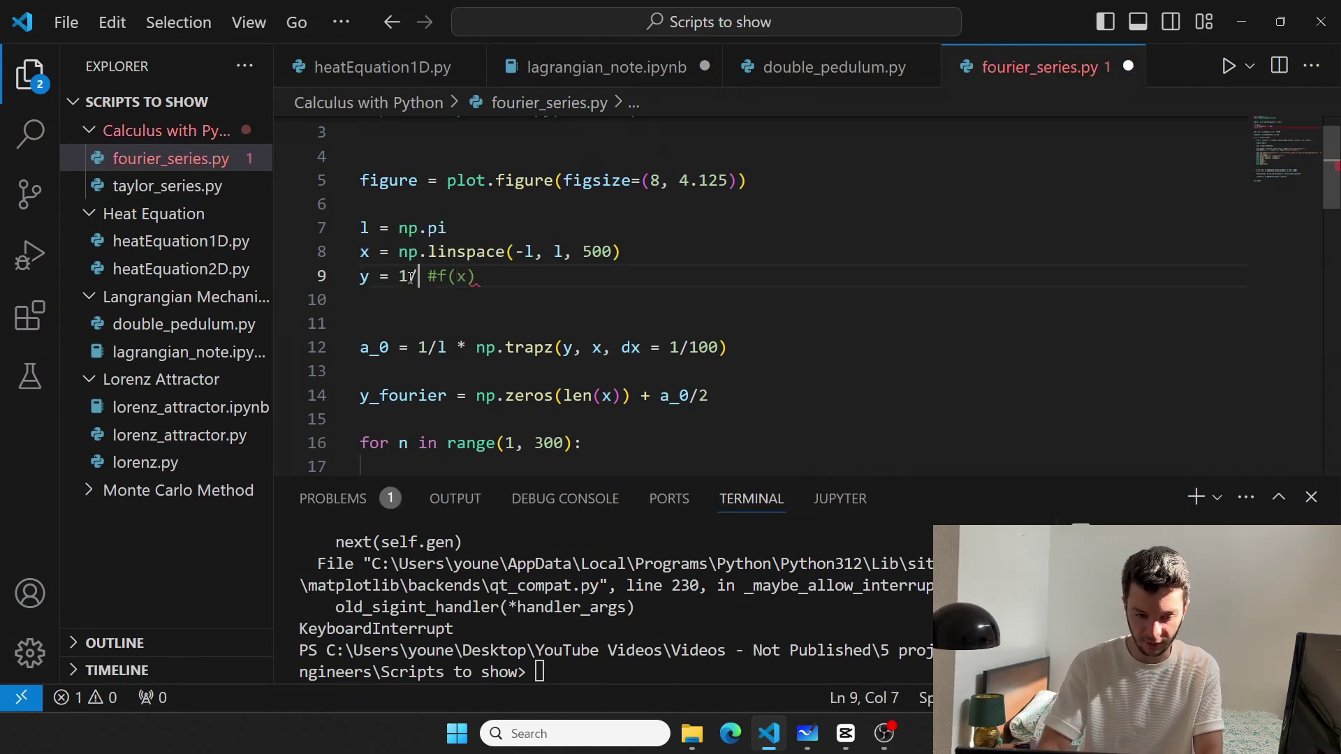
type("x")
left_click(464, 252)
key("ctrl+s")
key("ctrl+F5")
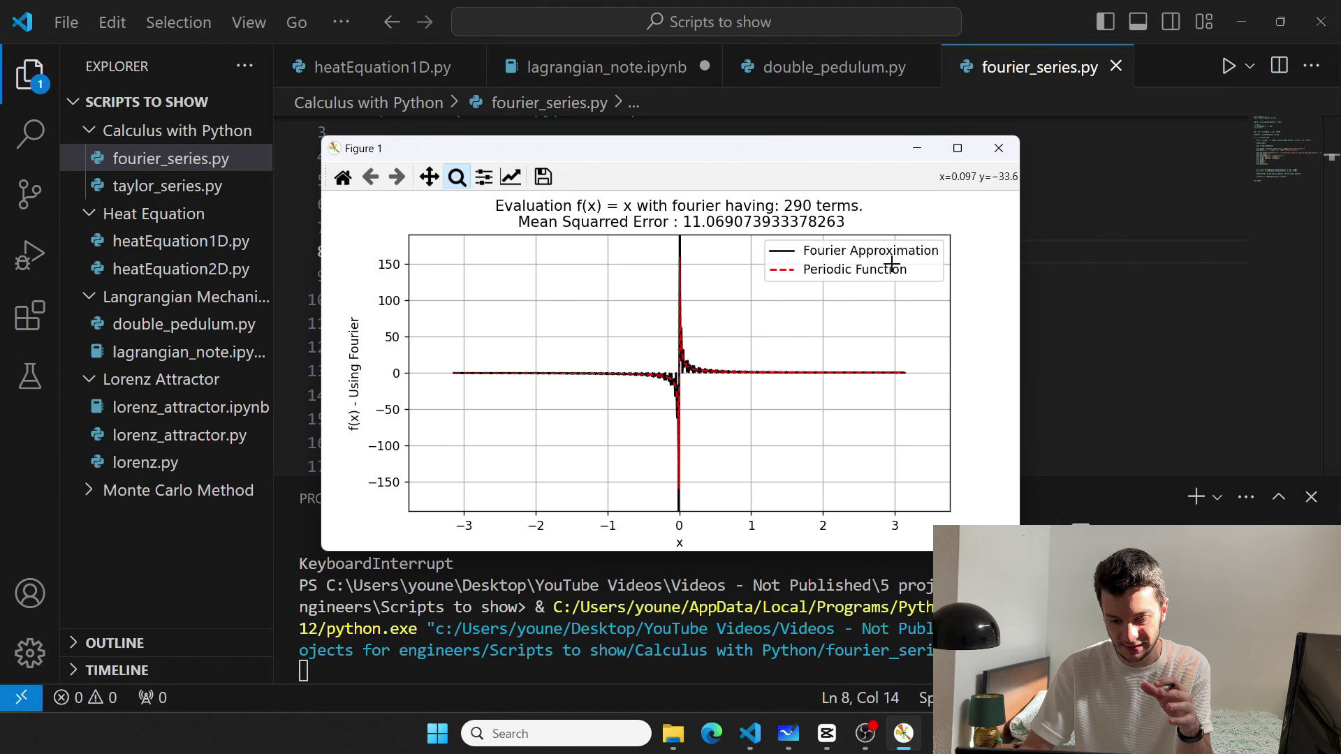
Close the plot, replace 1/x with a sqrt version of y, save, and rerun
left_click(998, 148)
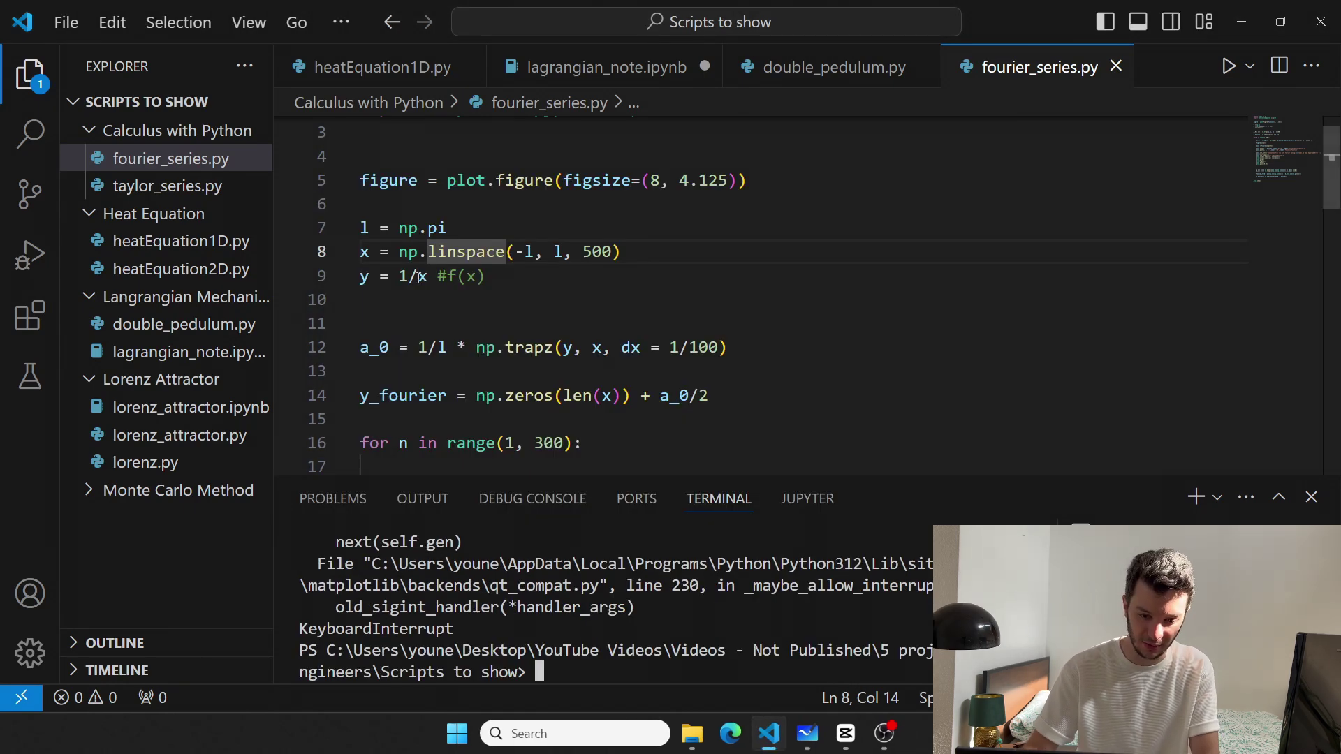
left_click_drag(428, 277, 407, 277)
type("sqrt")
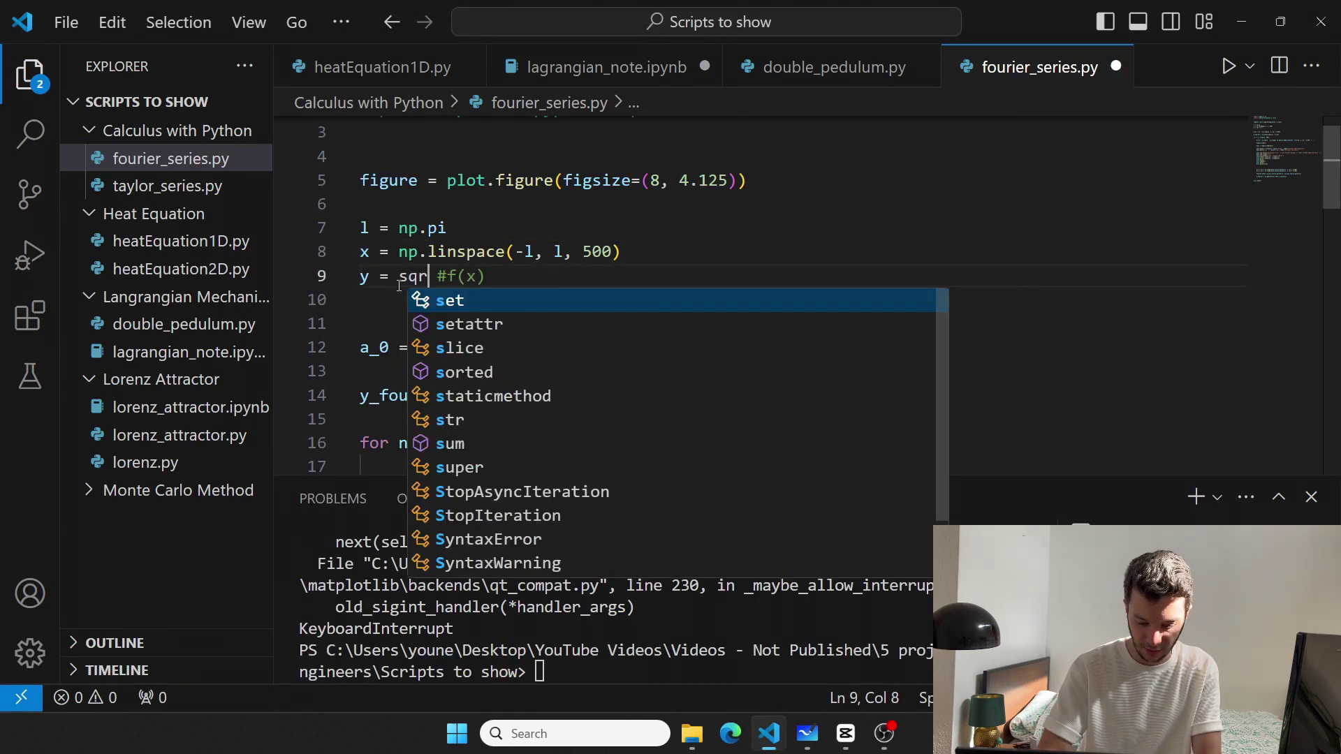
type("(x")
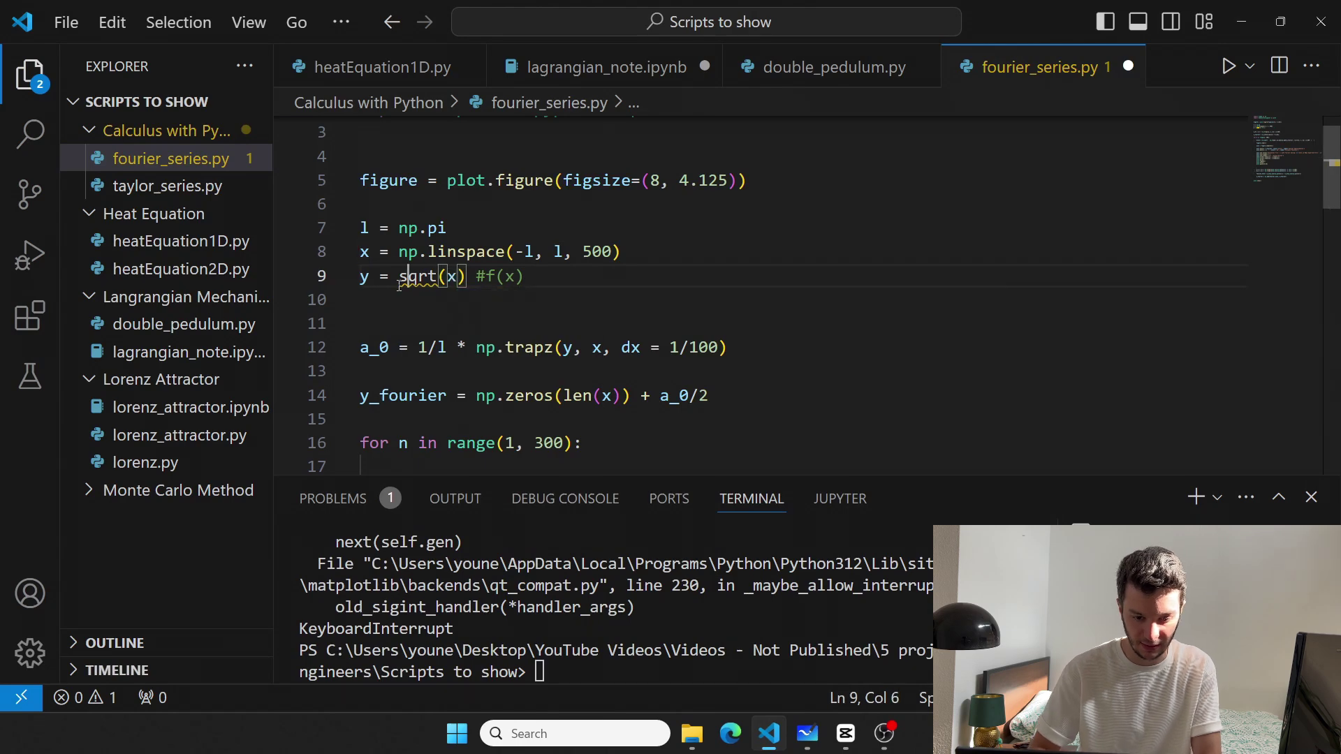
left_click(398, 277)
type("np.")
left_click(891, 181)
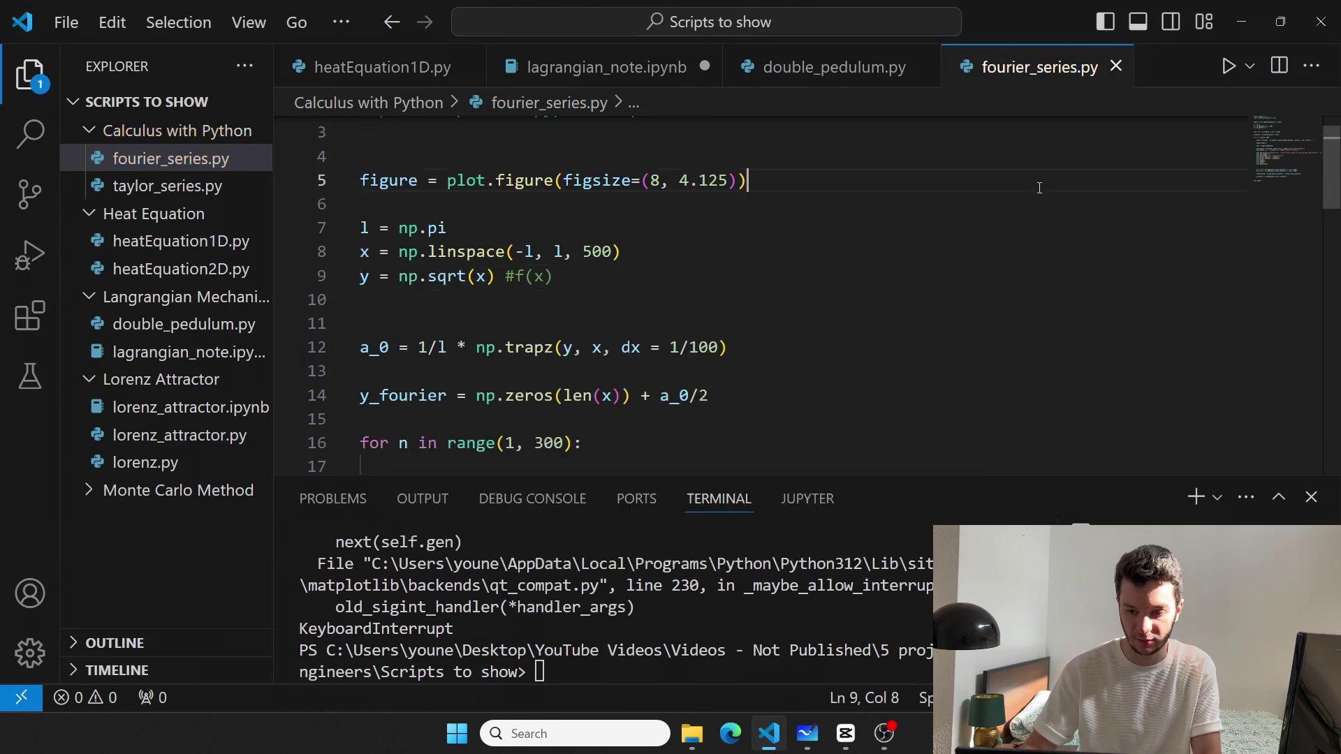
left_click(1229, 67)
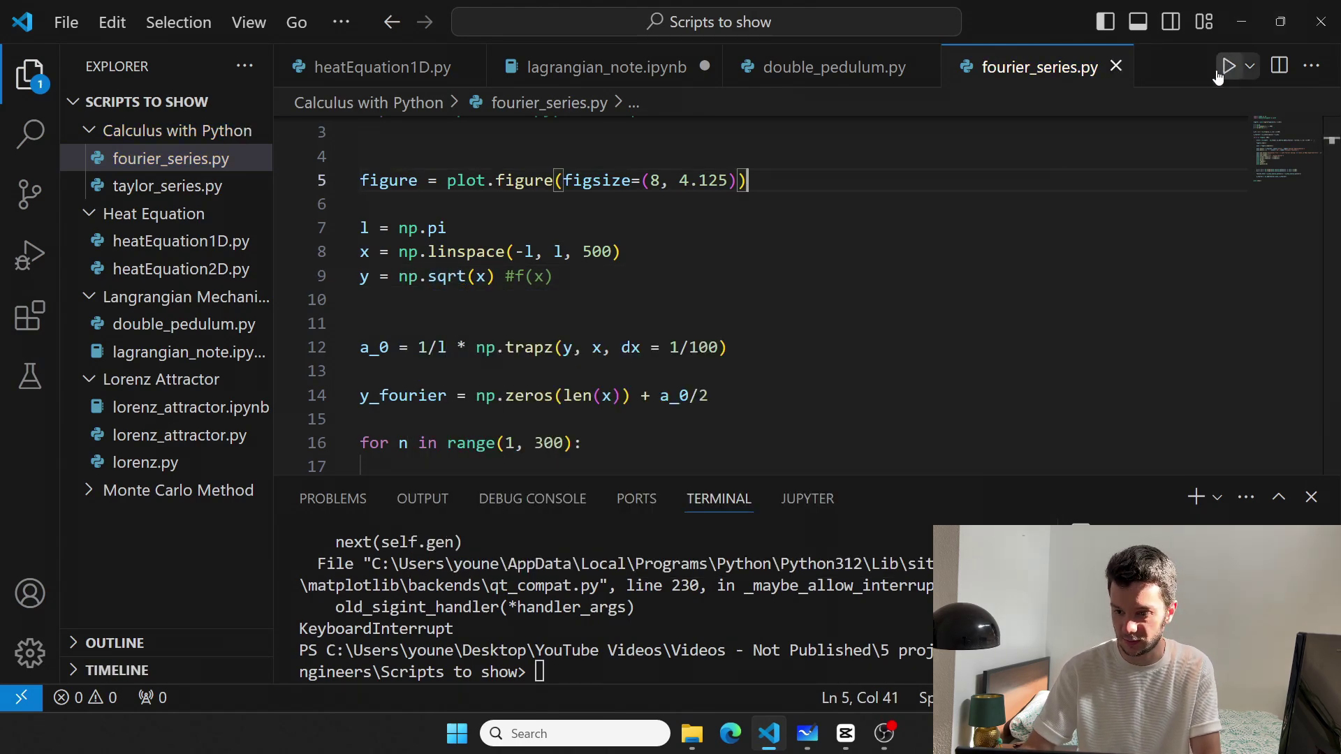
Use y = np.sqrt(np.abs(x)), rerun to about 0.0009 error, then close the plot and stop the run
left_click(484, 276)
left_click_drag(517, 252, 537, 252)
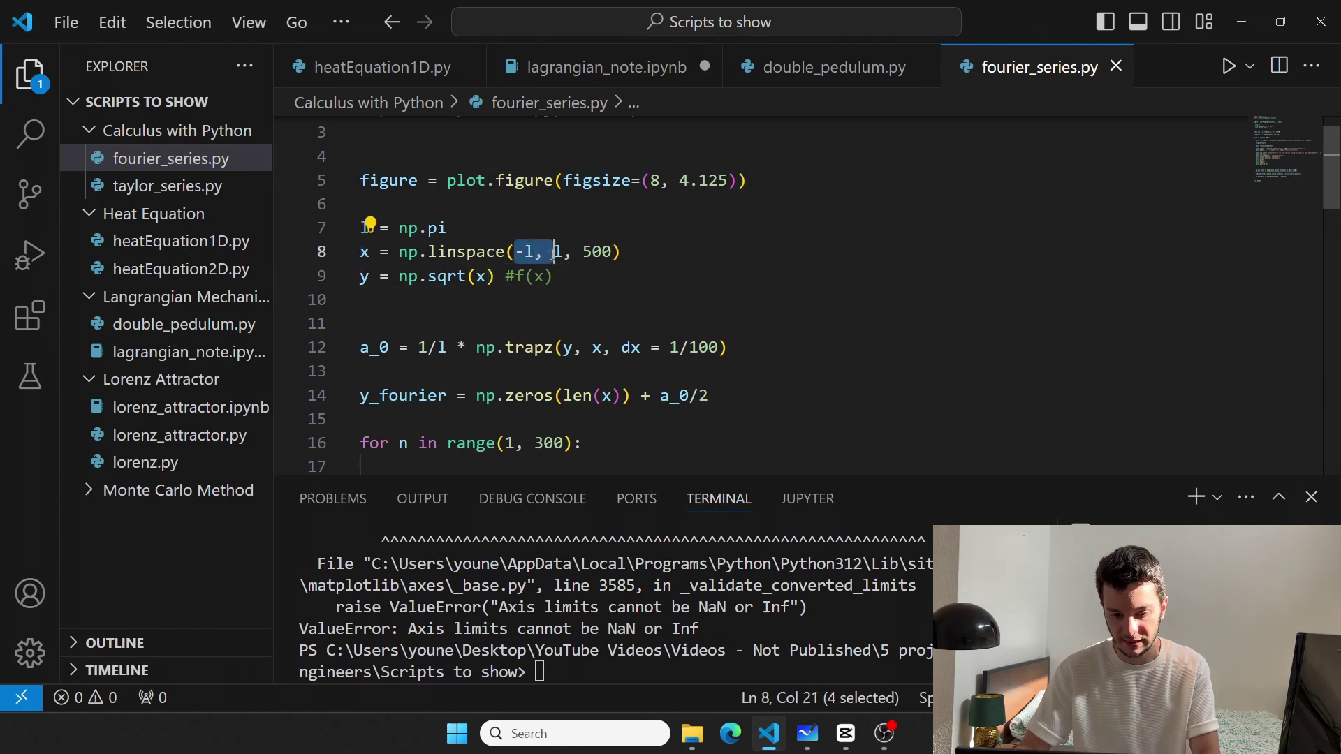
left_click(476, 276)
type("np.")
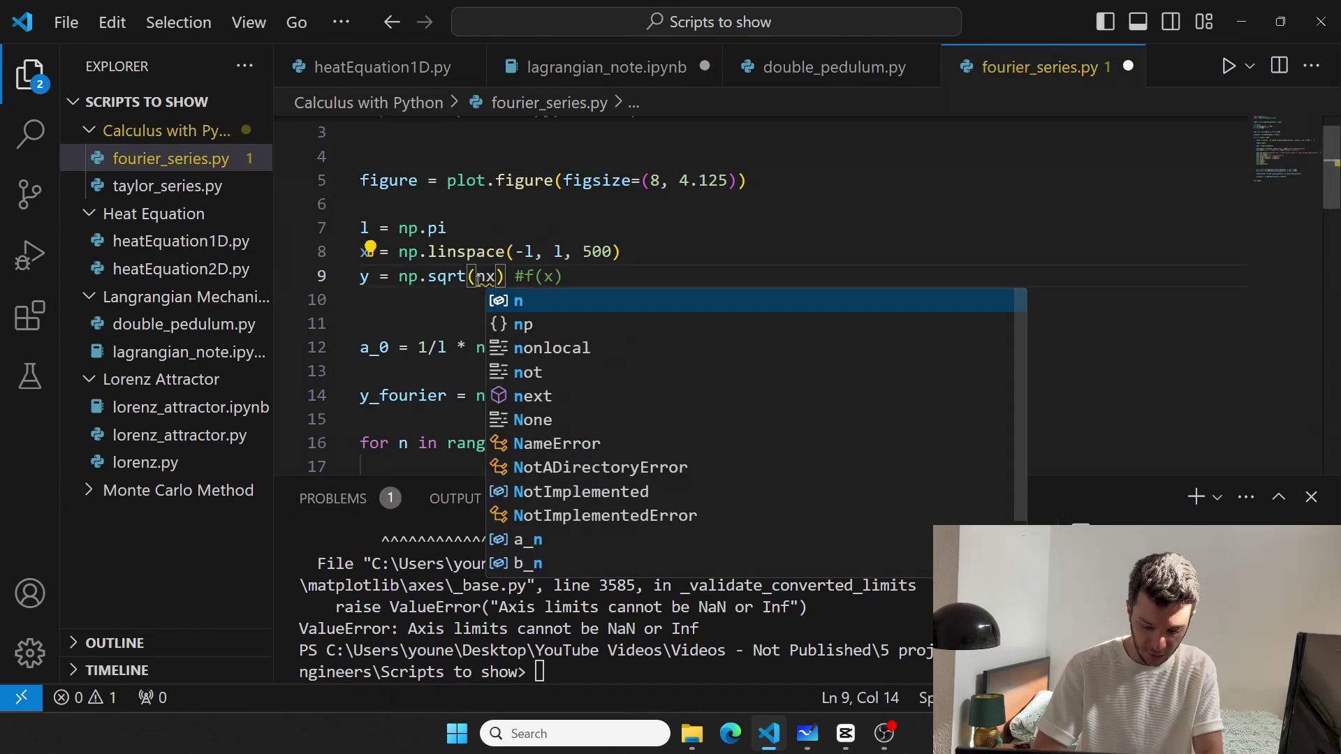
type("abs(")
key("Right")
type(")")
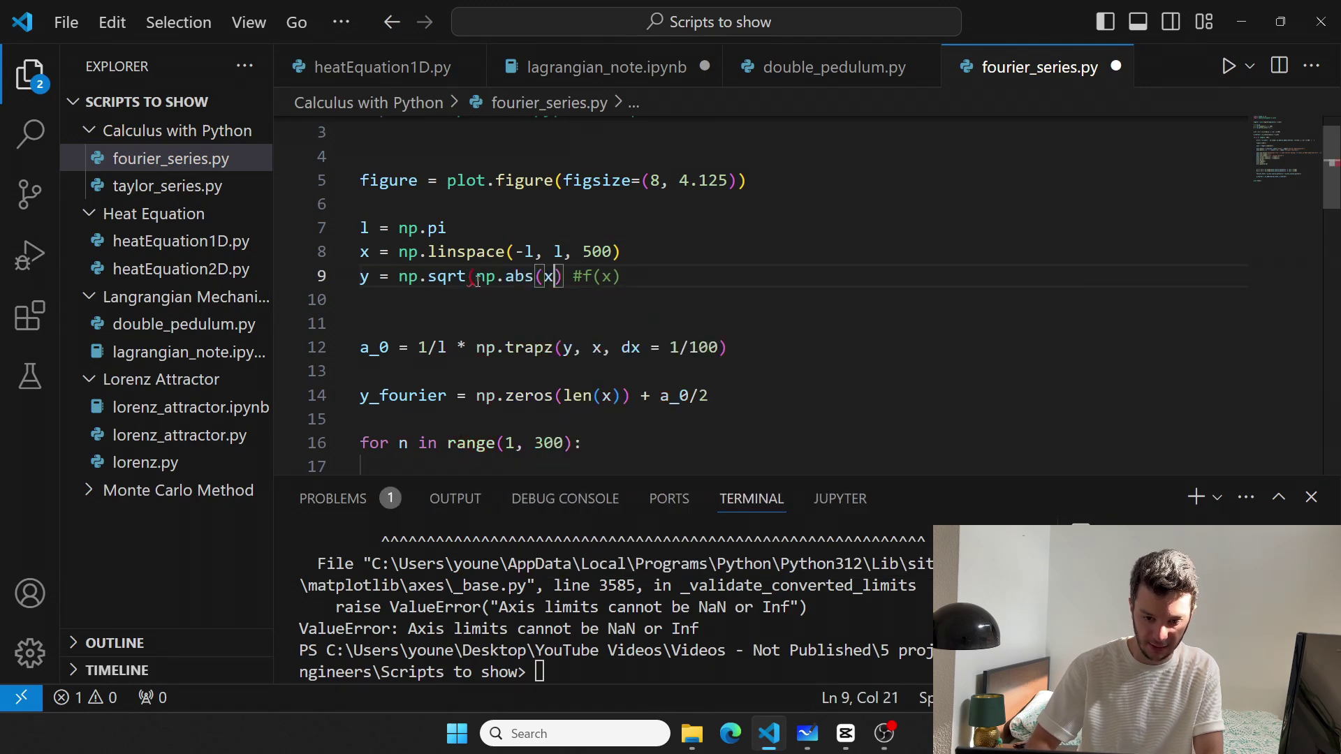
key("Right")
key("ctrl+s")
key("ctrl+F5")
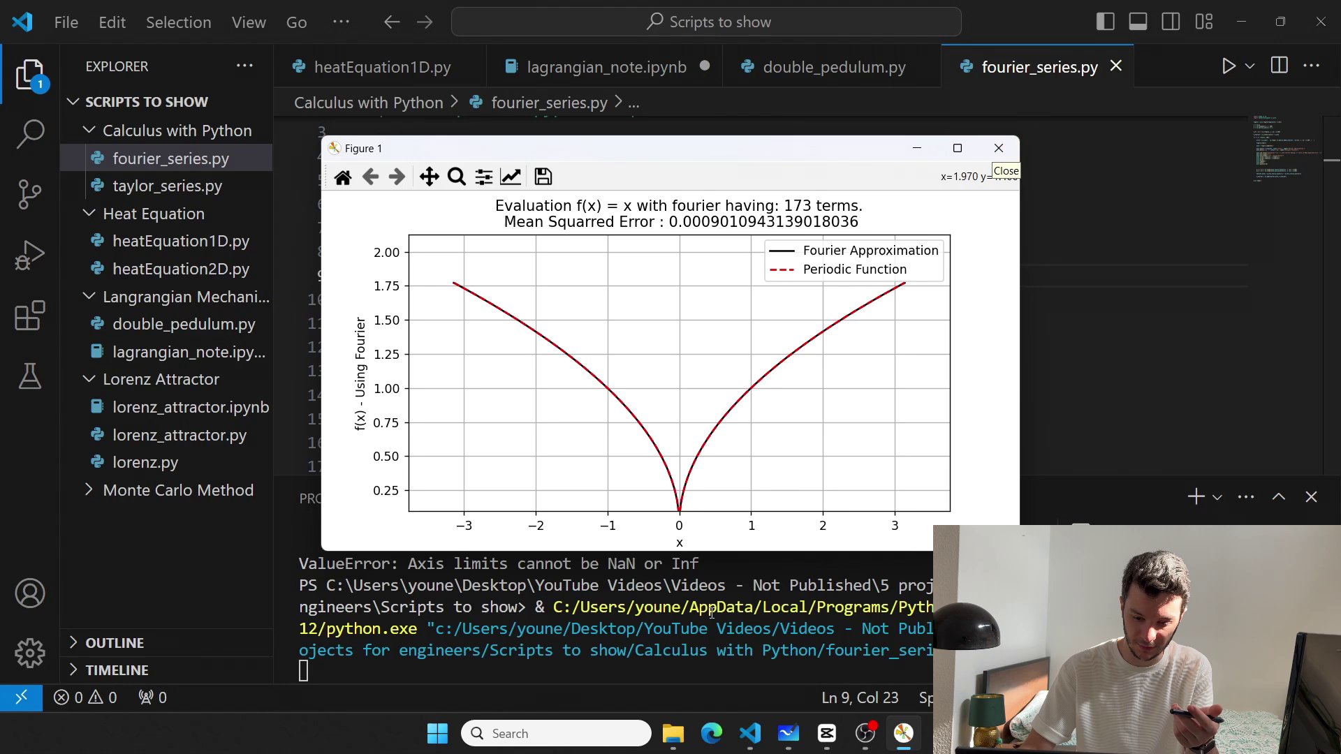
left_click(997, 148)
key("ctrl+c")
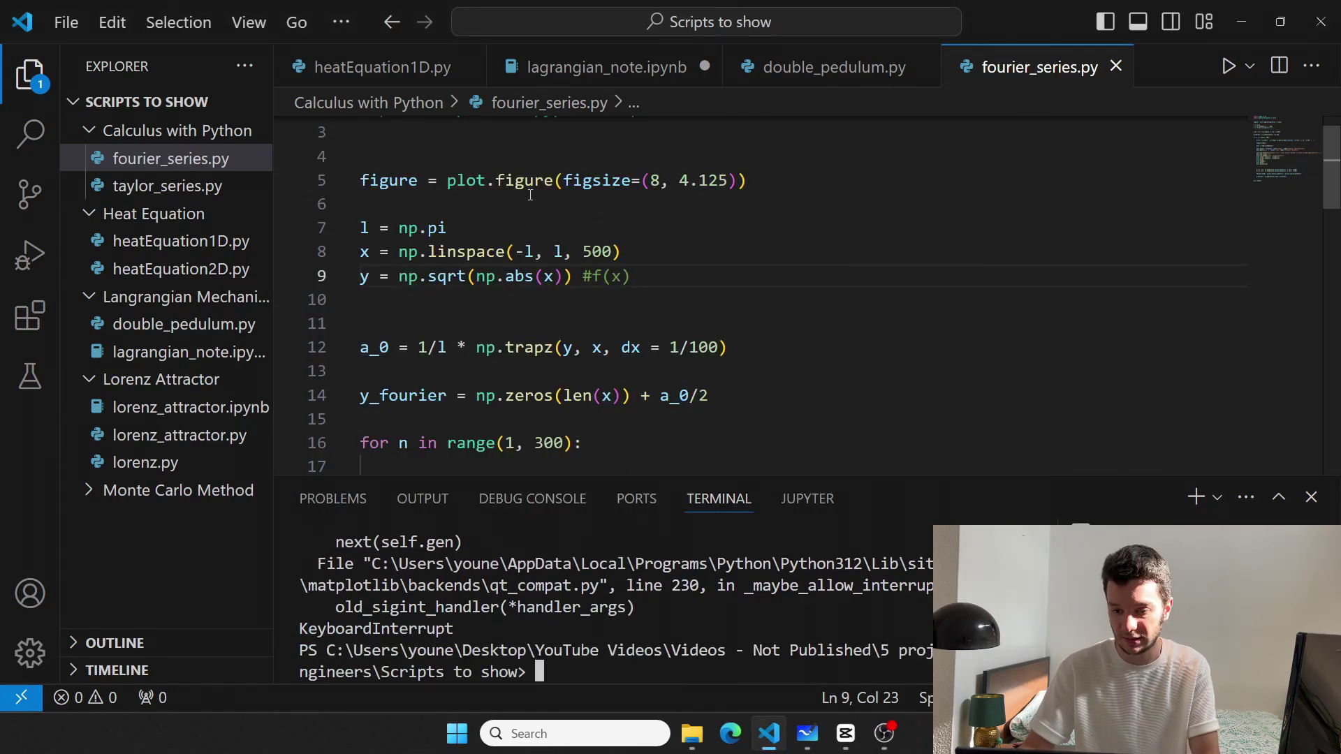
Open taylor_series.py and run its 40-term cos(x) approximation twice, widening the plot window
left_click(167, 186)
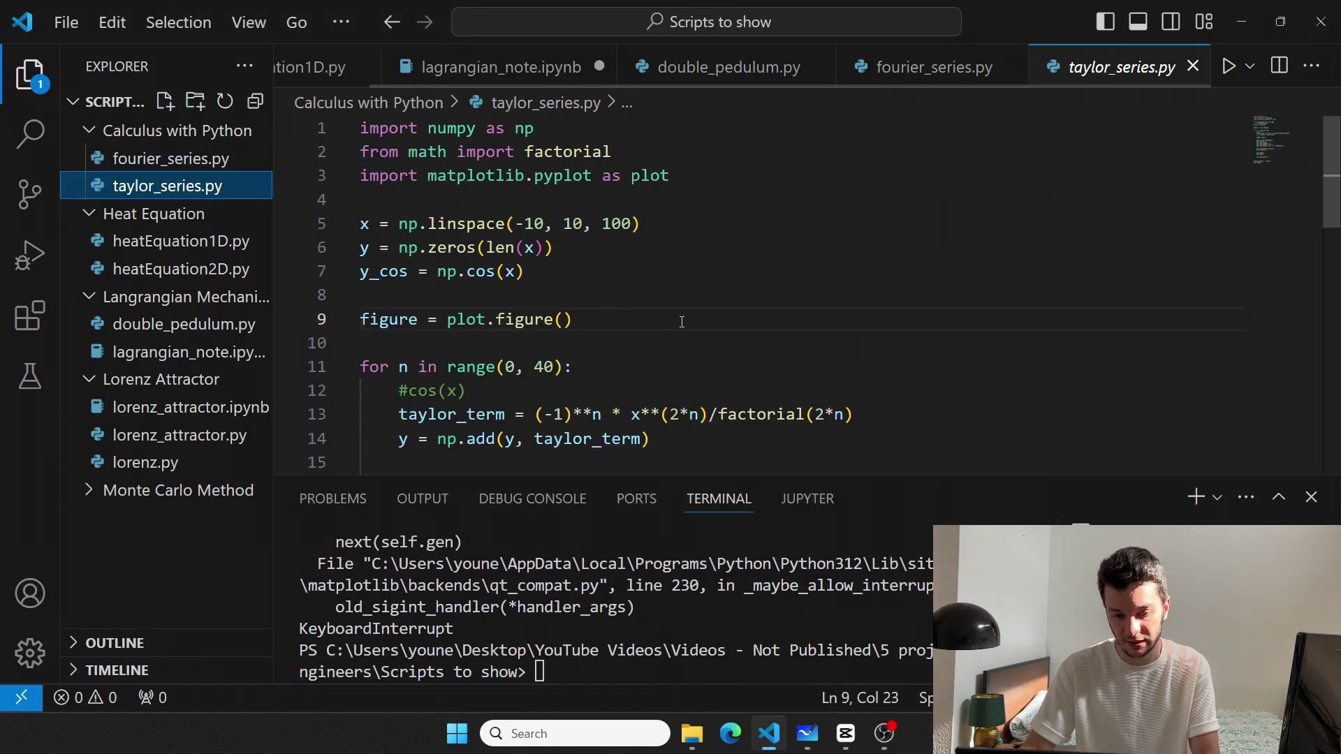
scroll(687, 330, "down", 3)
scroll(686, 330, "up", 3)
left_click(686, 343)
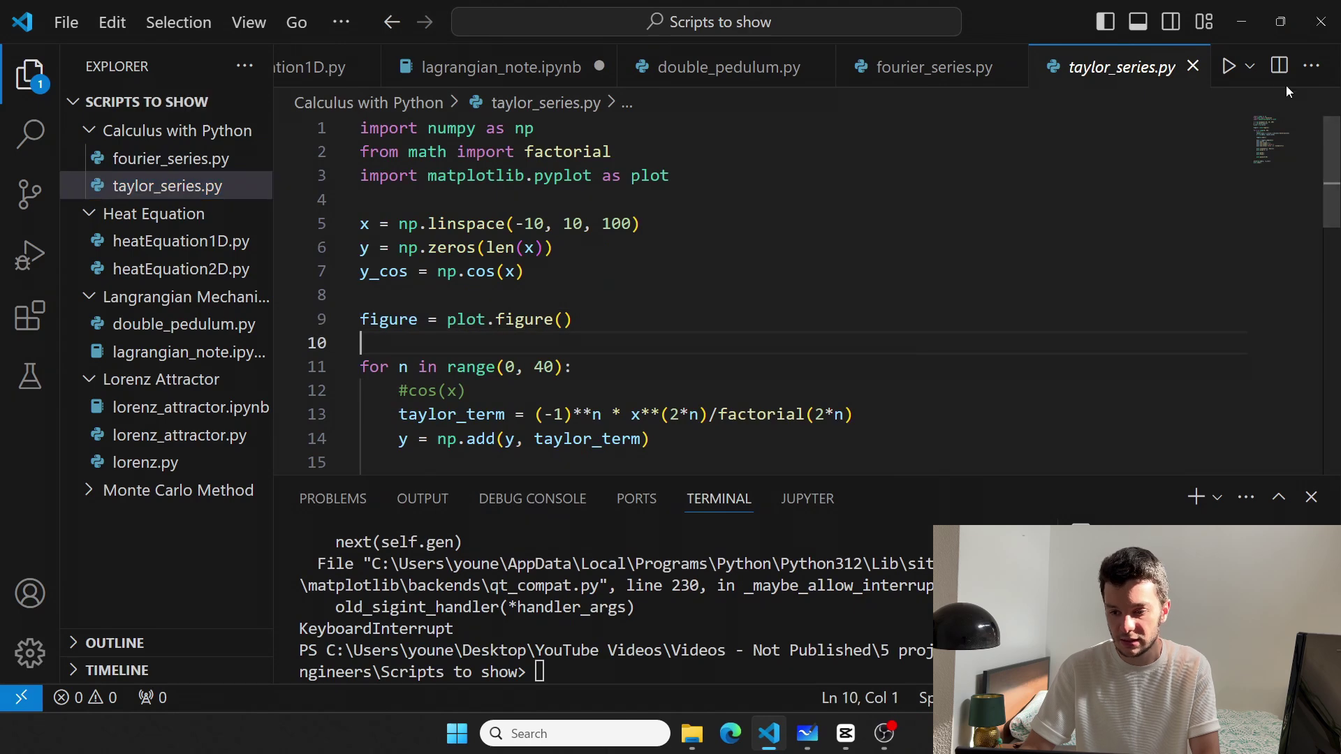
left_click(1228, 67)
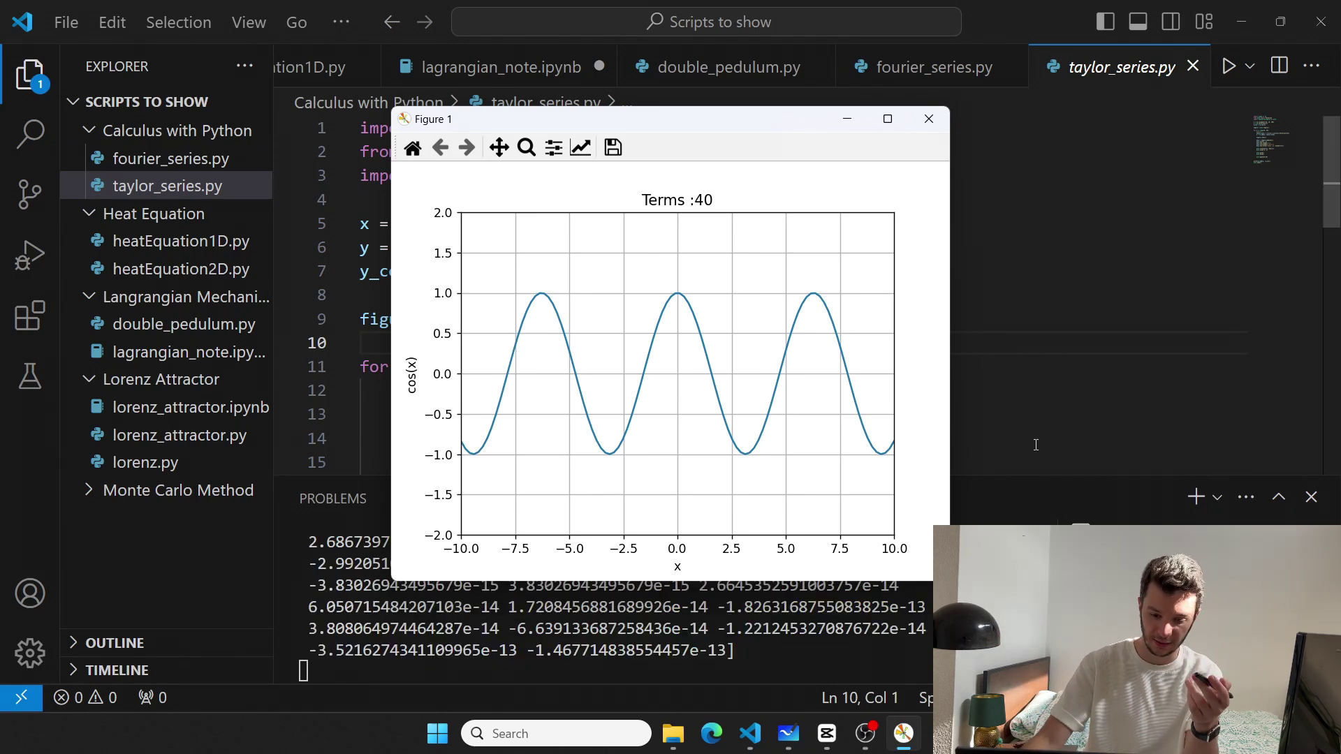
left_click_drag(950, 412, 1142, 414)
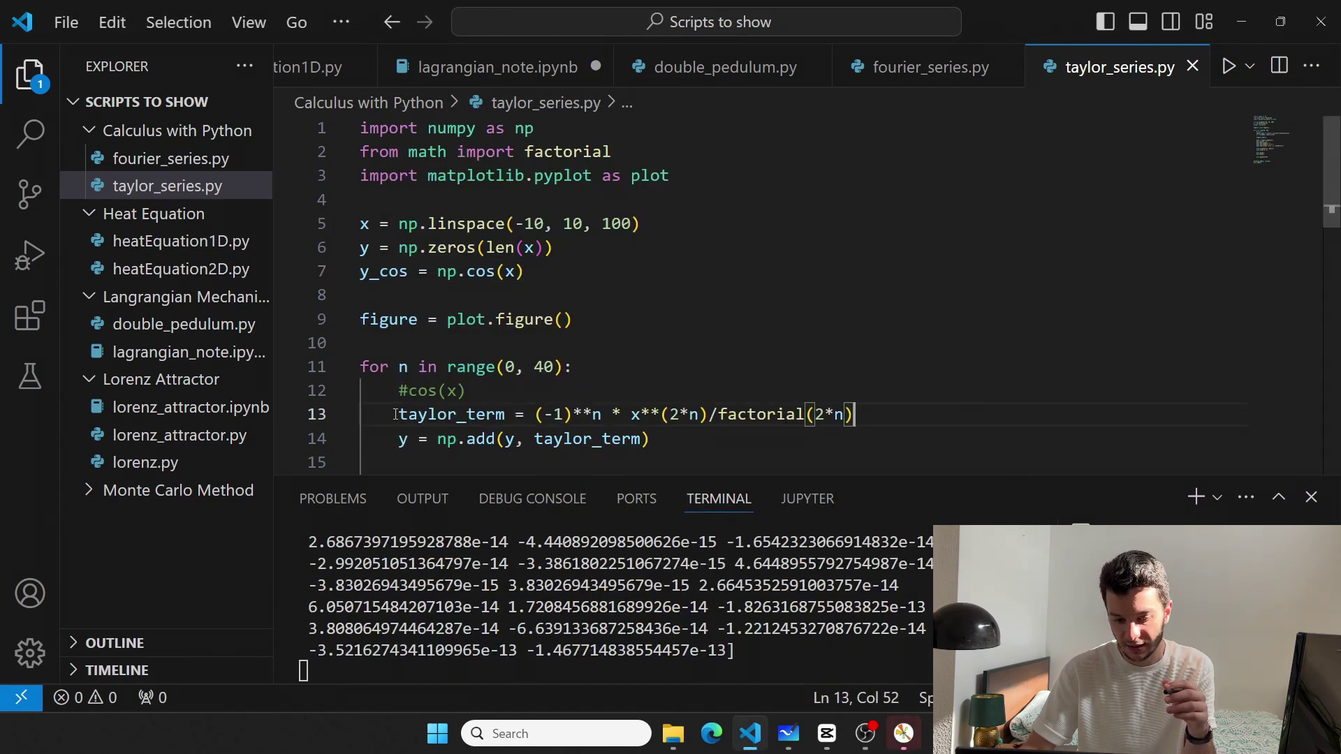
left_click_drag(396, 415, 880, 417)
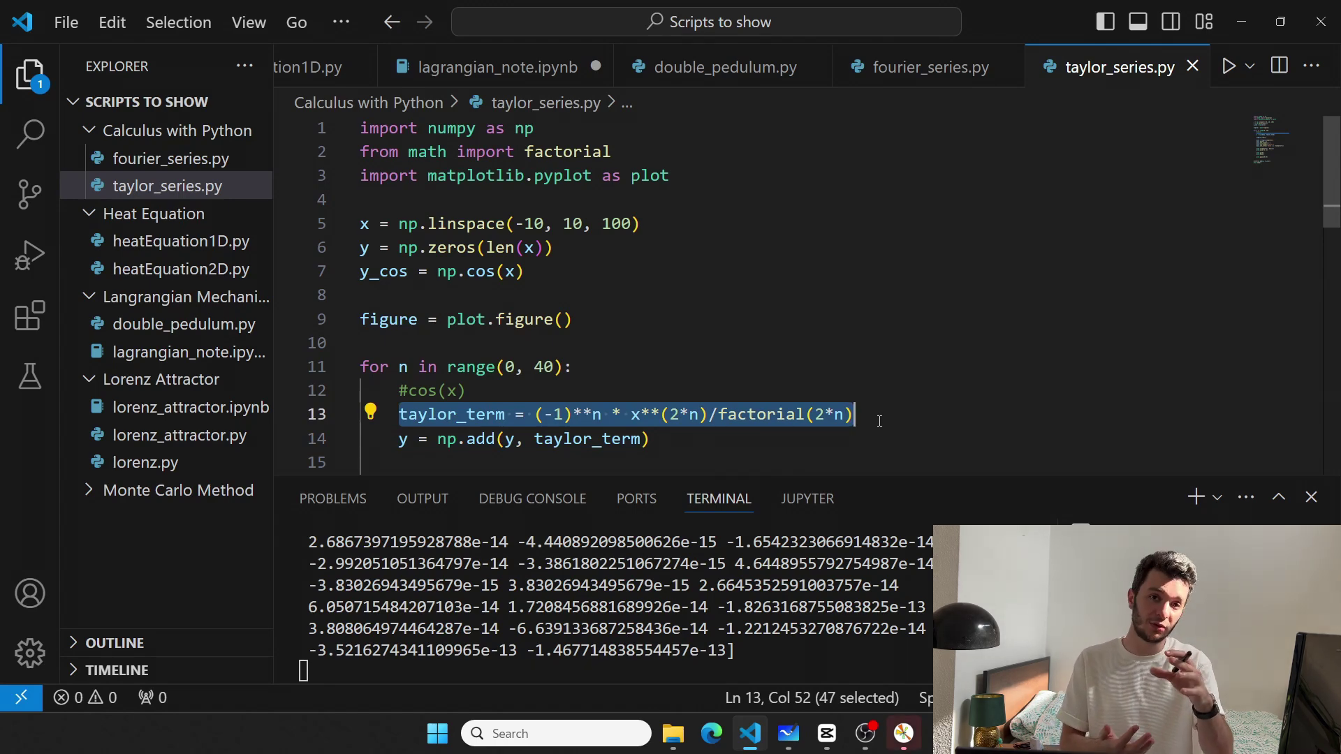
left_click(849, 449)
scroll(845, 430, "down", 2)
scroll(831, 422, "down", 3)
scroll(774, 413, "up", 2)
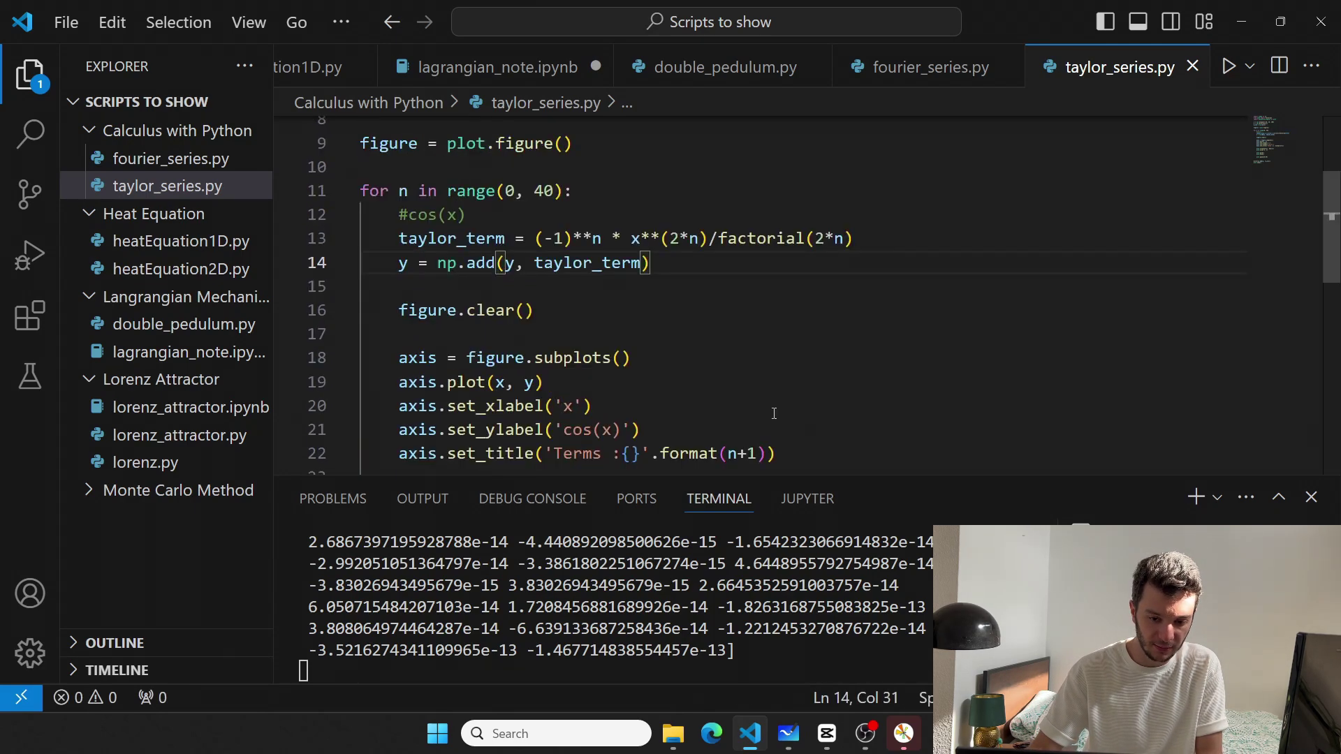
left_click(904, 734)
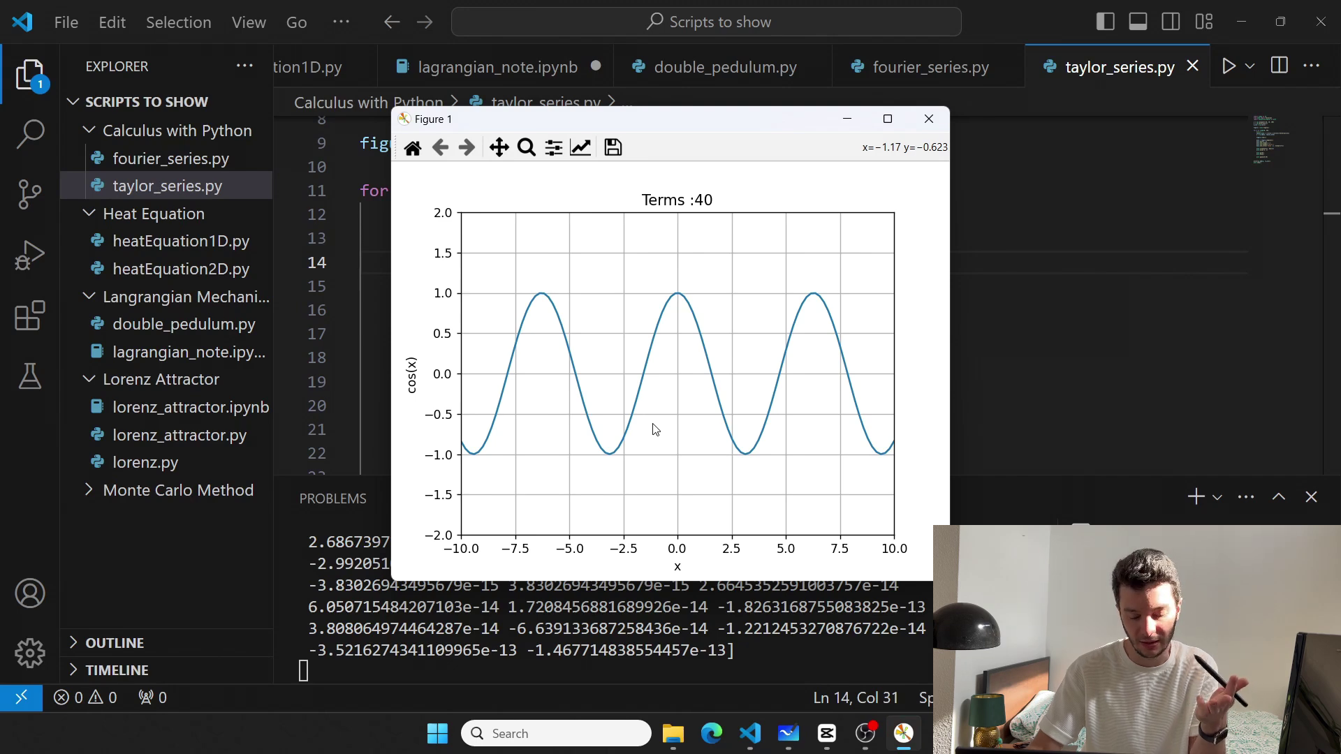
Close the cos(x) plot and expand the Monte Carlo Method folder
left_click(928, 119)
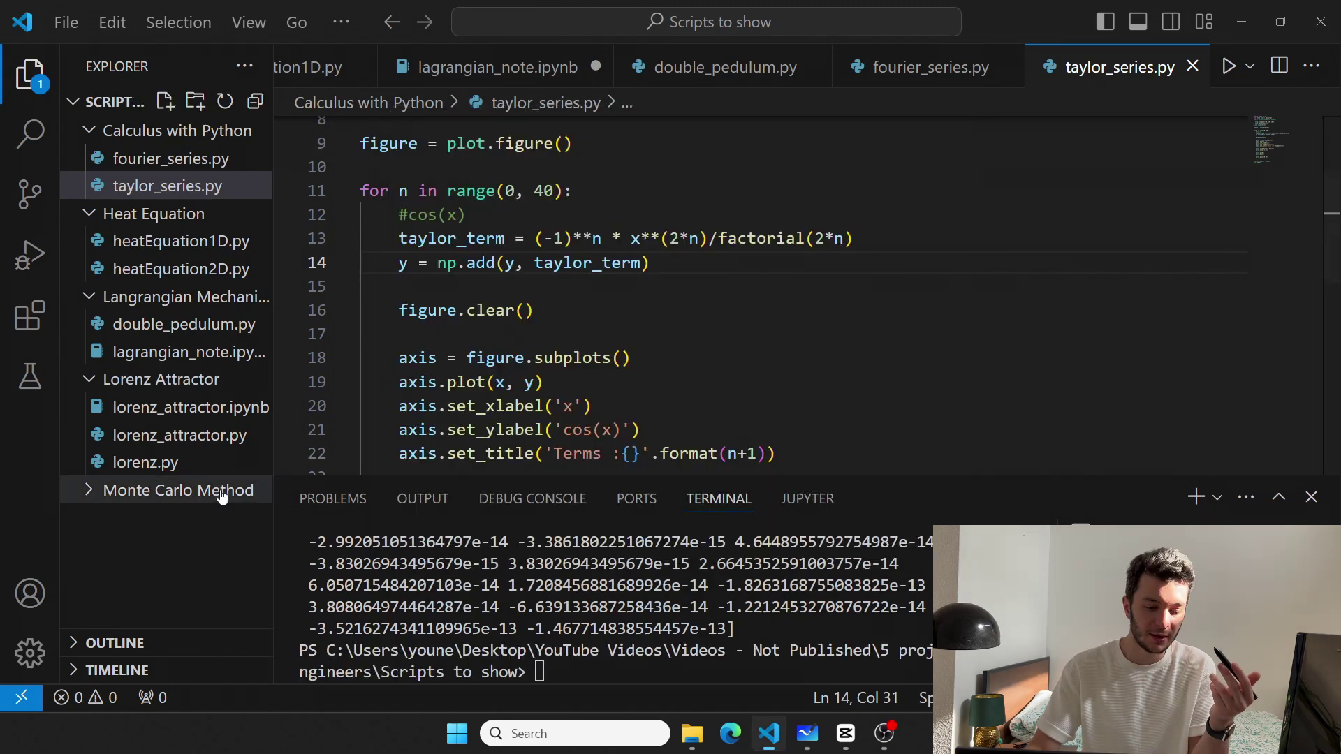
left_click(179, 489)
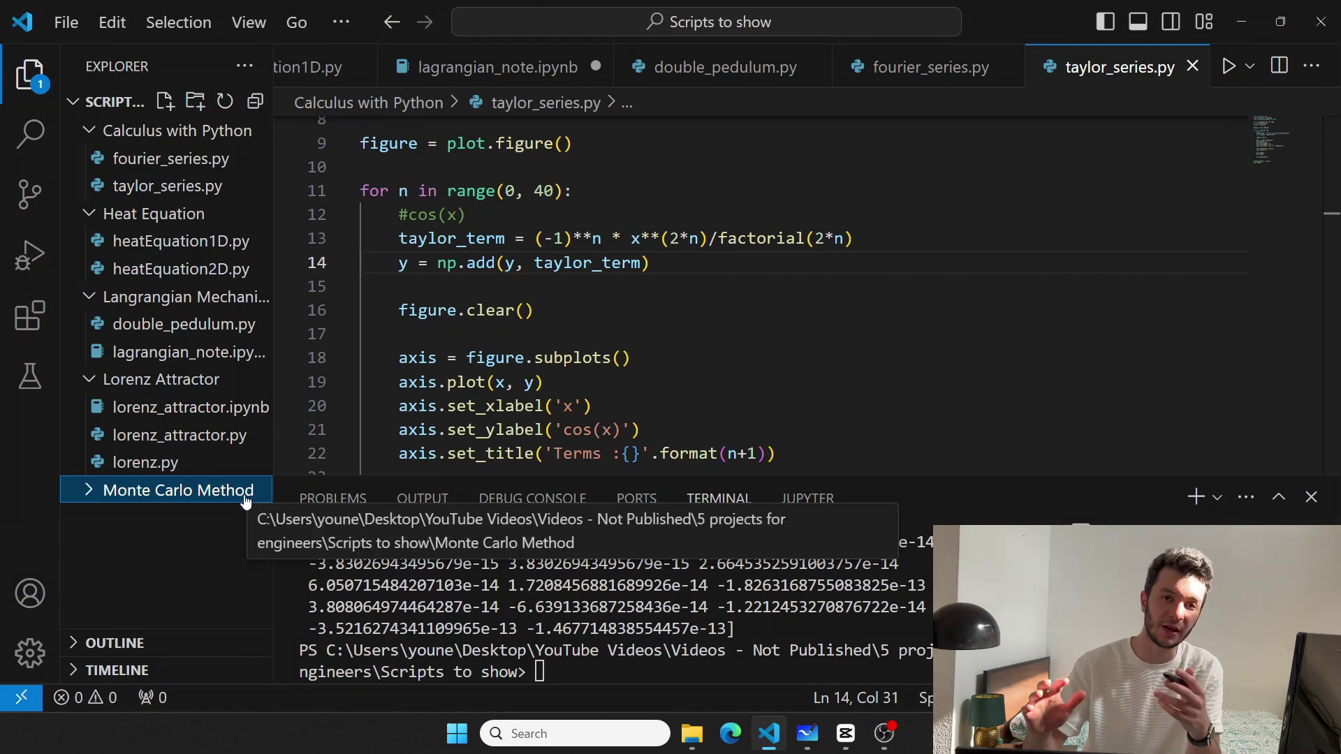
left_click(157, 463)
left_click(178, 489)
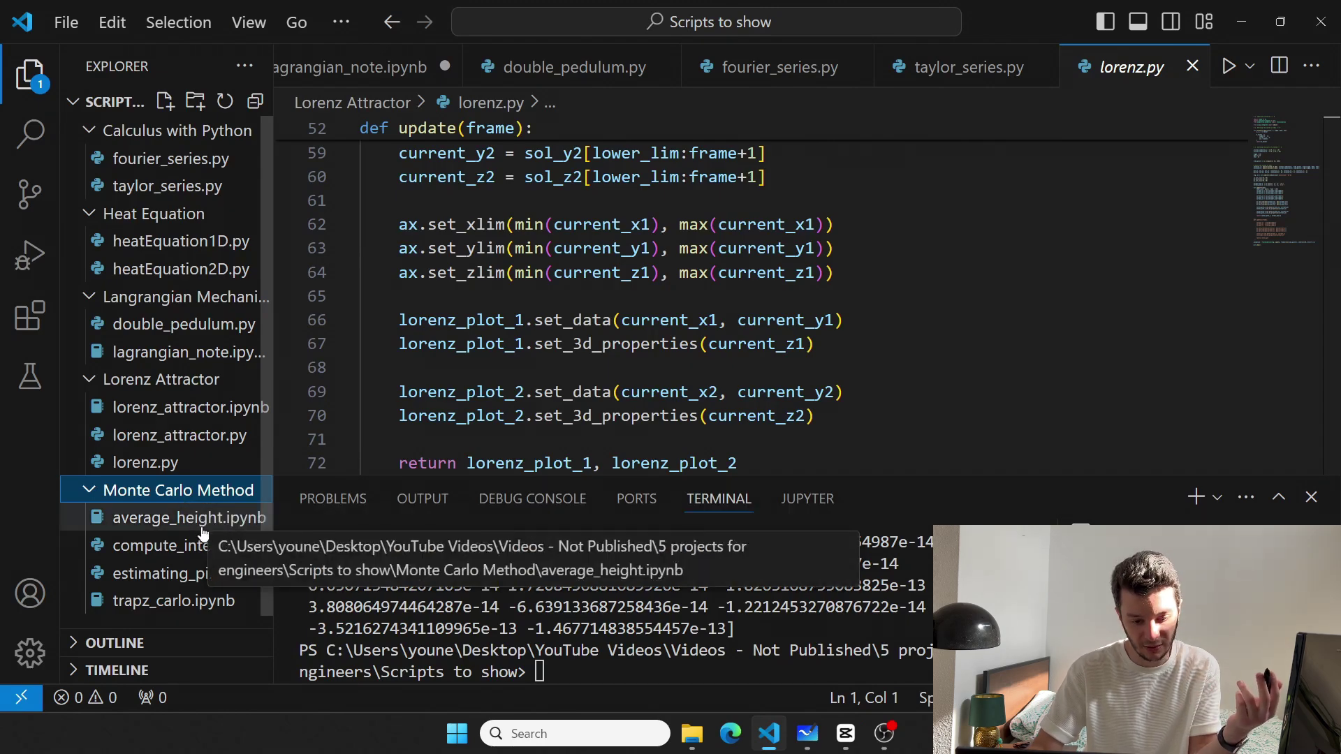
scroll(199, 524, "down", 1)
Run estimating_pi.py (π ≈ 3.131 from ~35,000 dots), close its plot, and open compute_integral.py
left_click(171, 561)
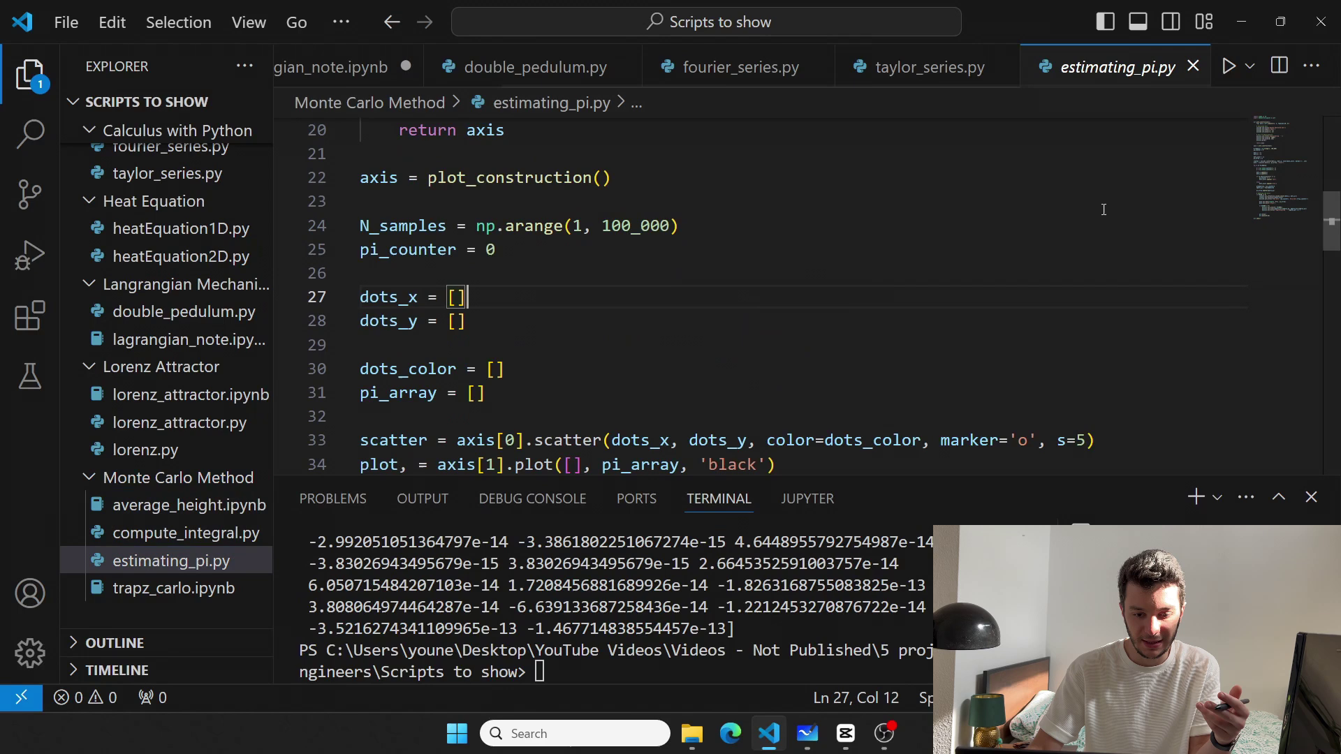
left_click(1229, 67)
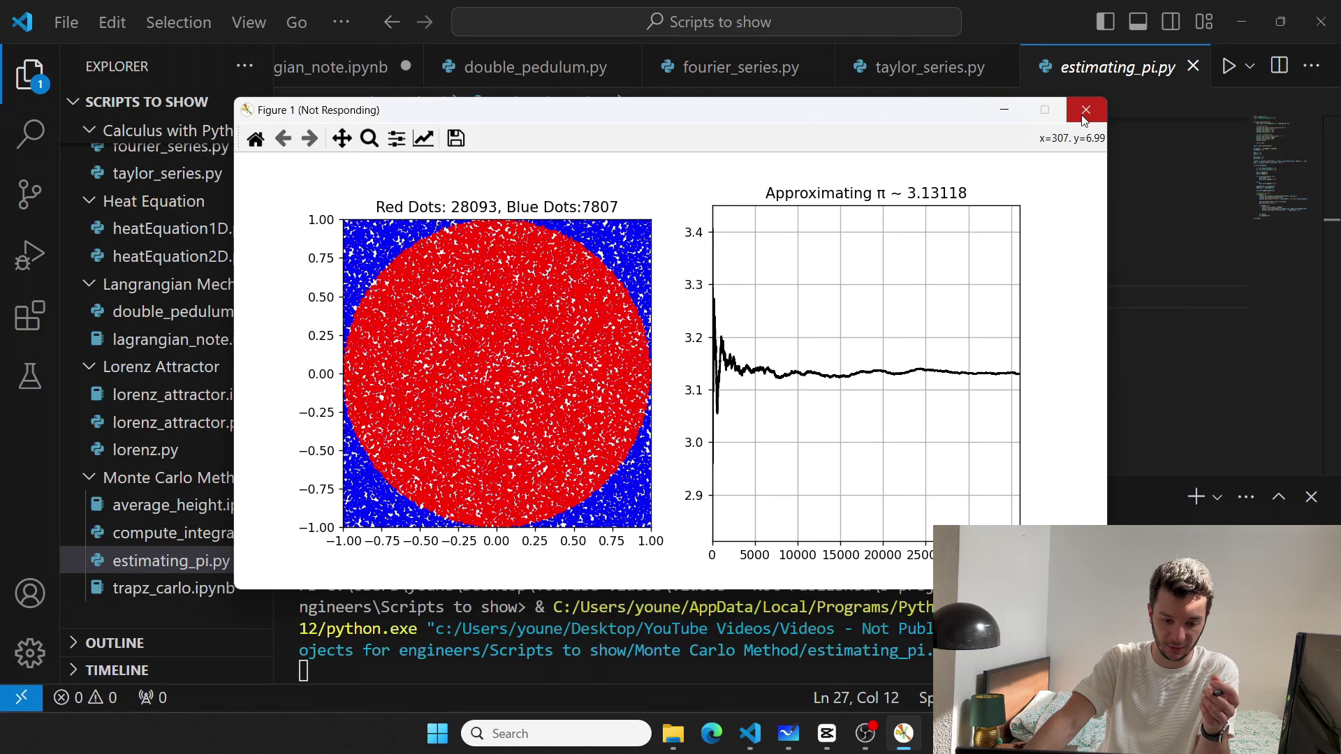
left_click(1086, 111)
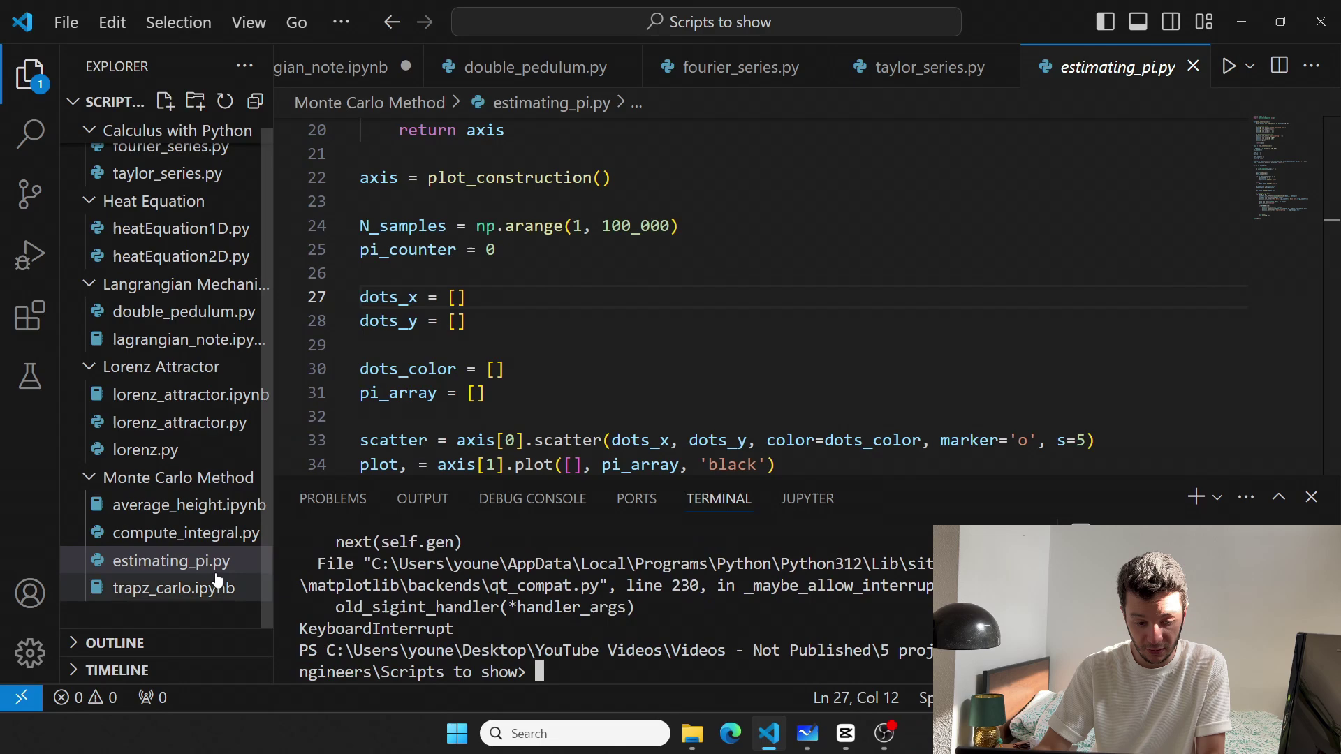
left_click(186, 532)
scroll(671, 314, "up", 1)
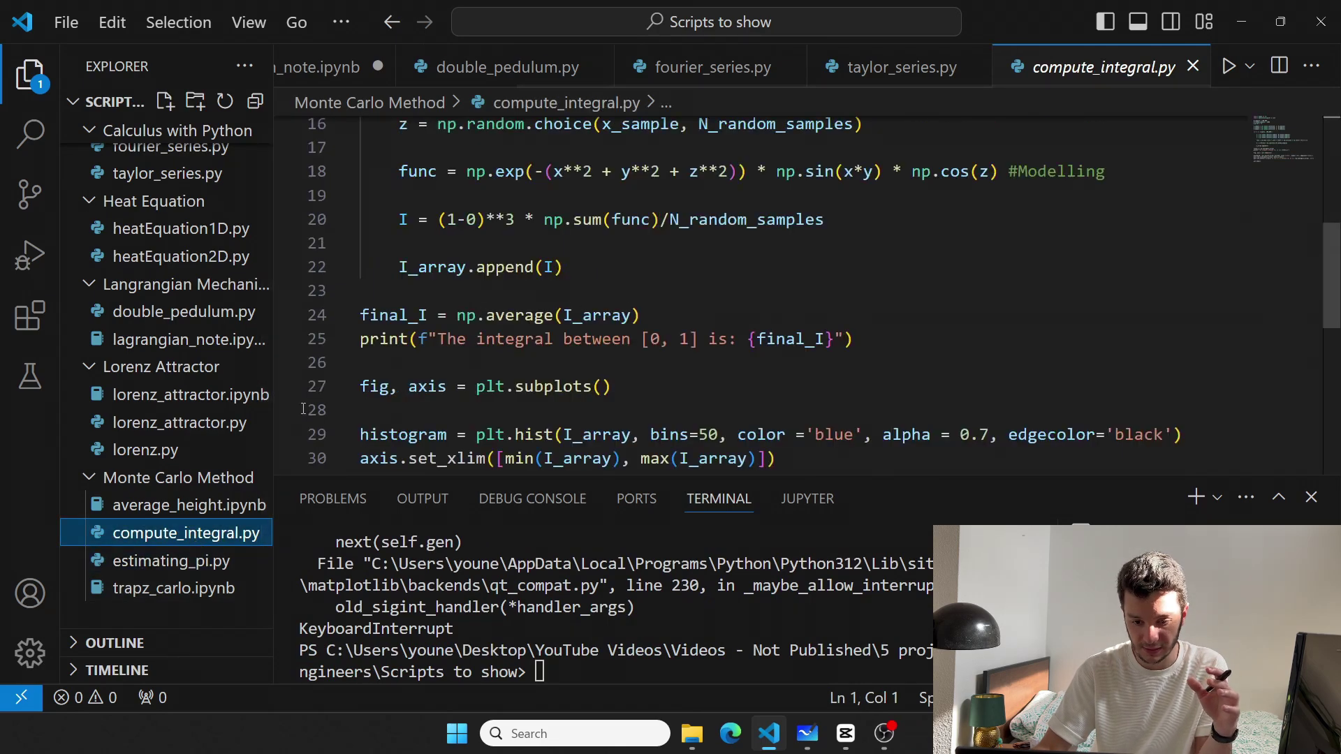
left_click(190, 505)
left_click(186, 533)
scroll(671, 315, "up", 3)
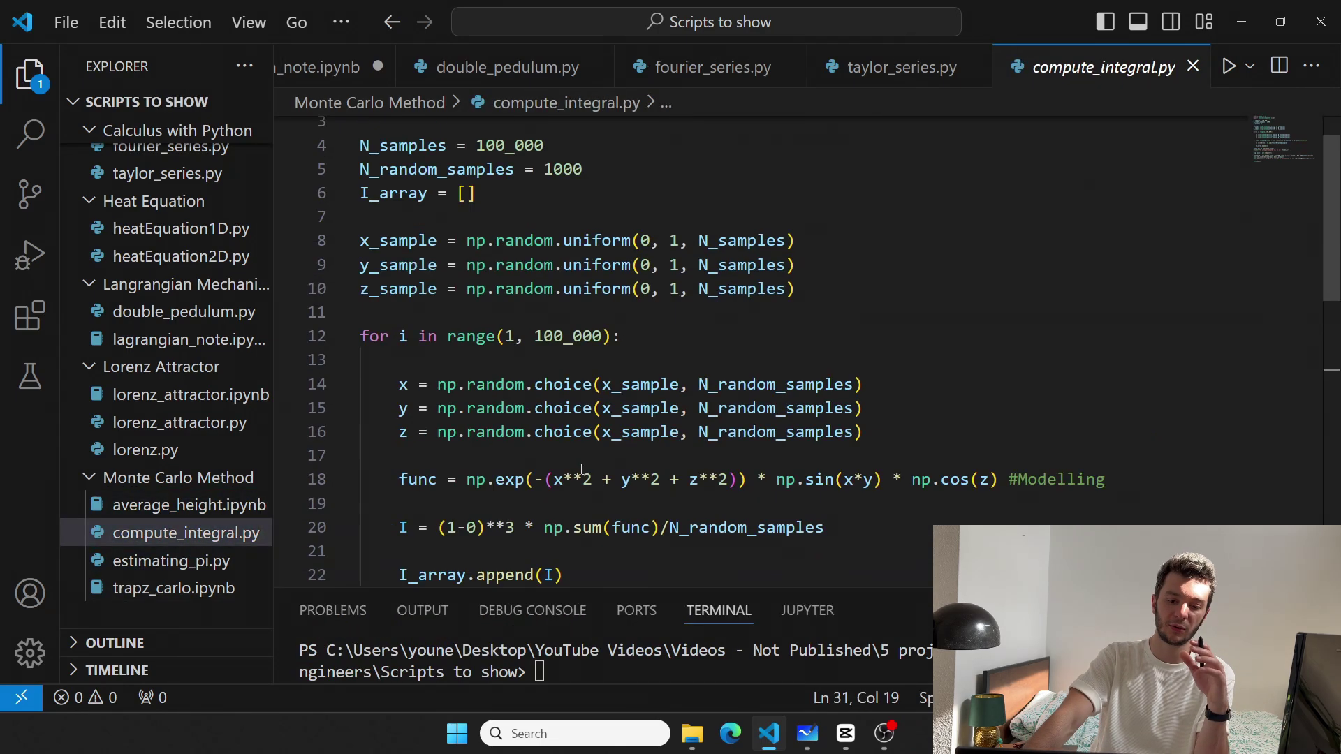
scroll(582, 470, "up", 1)
scroll(581, 470, "down", 3)
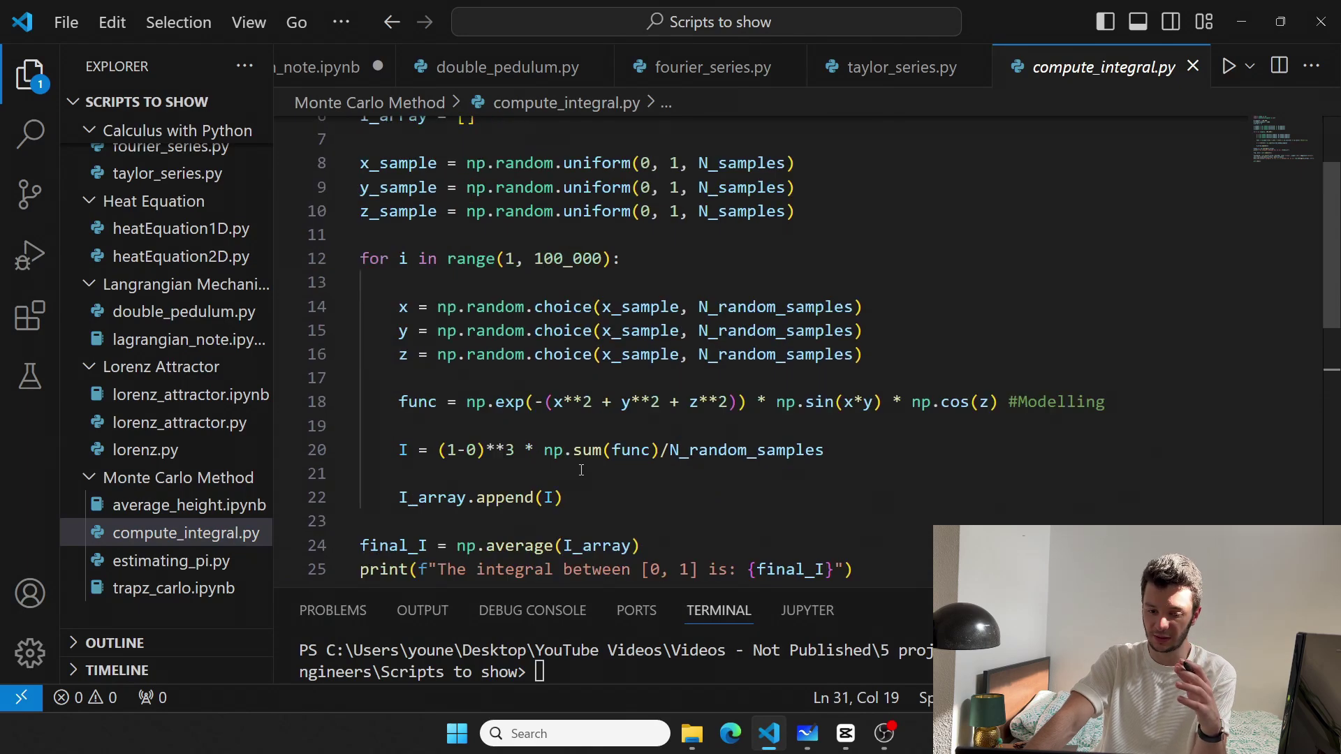
scroll(582, 470, "down", 3)
scroll(581, 470, "down", 2)
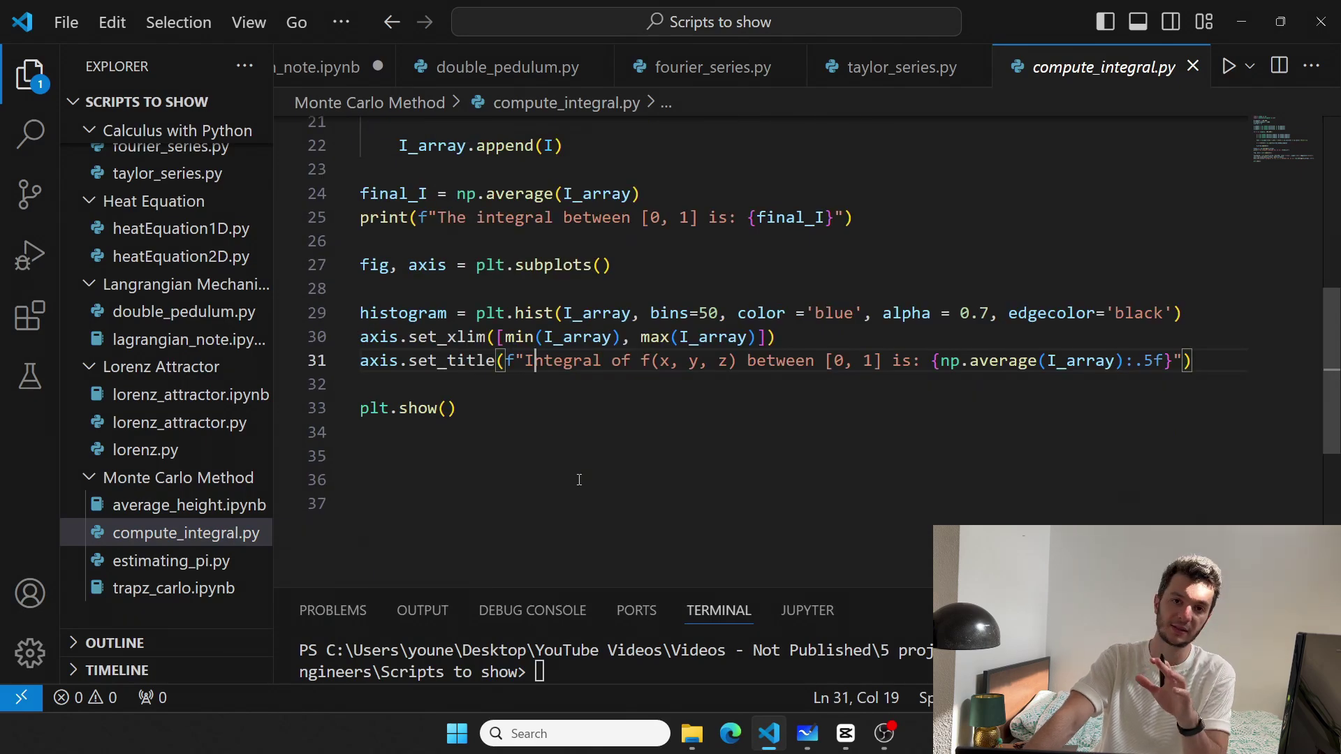
scroll(578, 480, "up", 5)
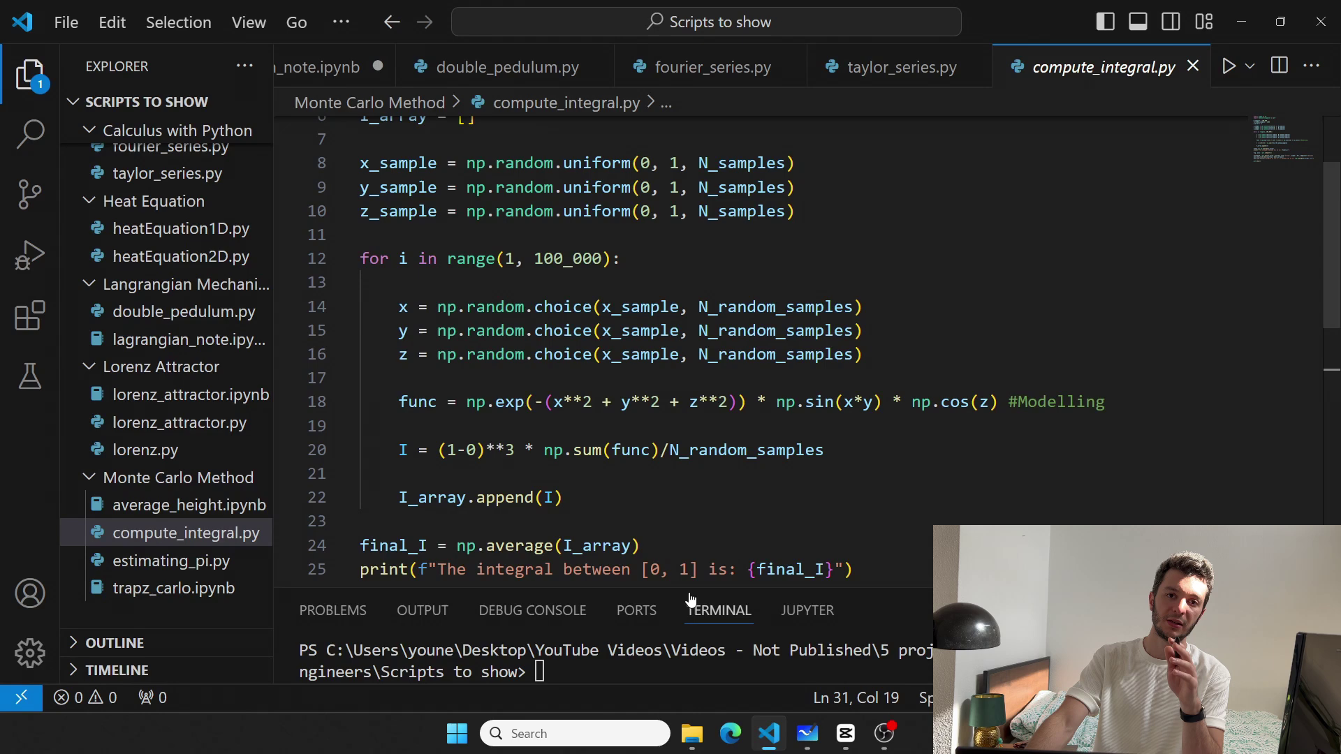
scroll(640, 497, "up", 3)
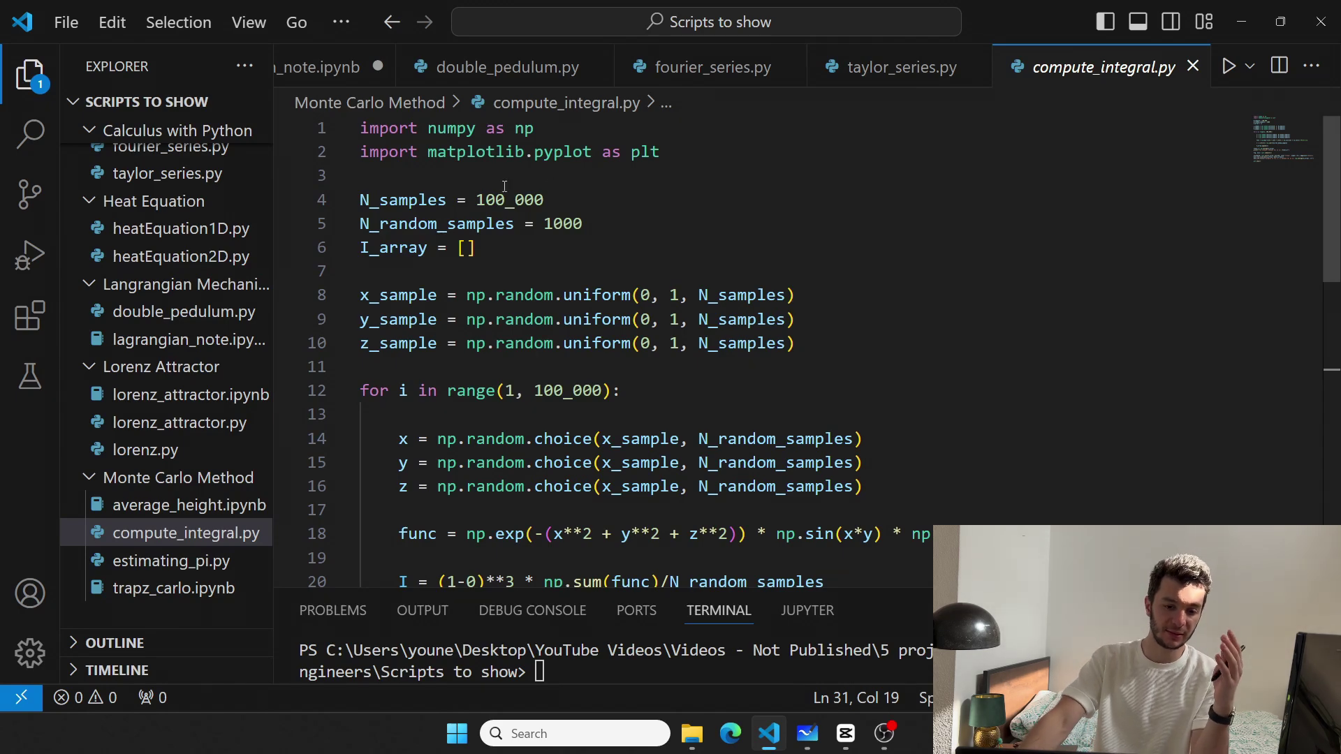
scroll(168, 210, "up", 1)
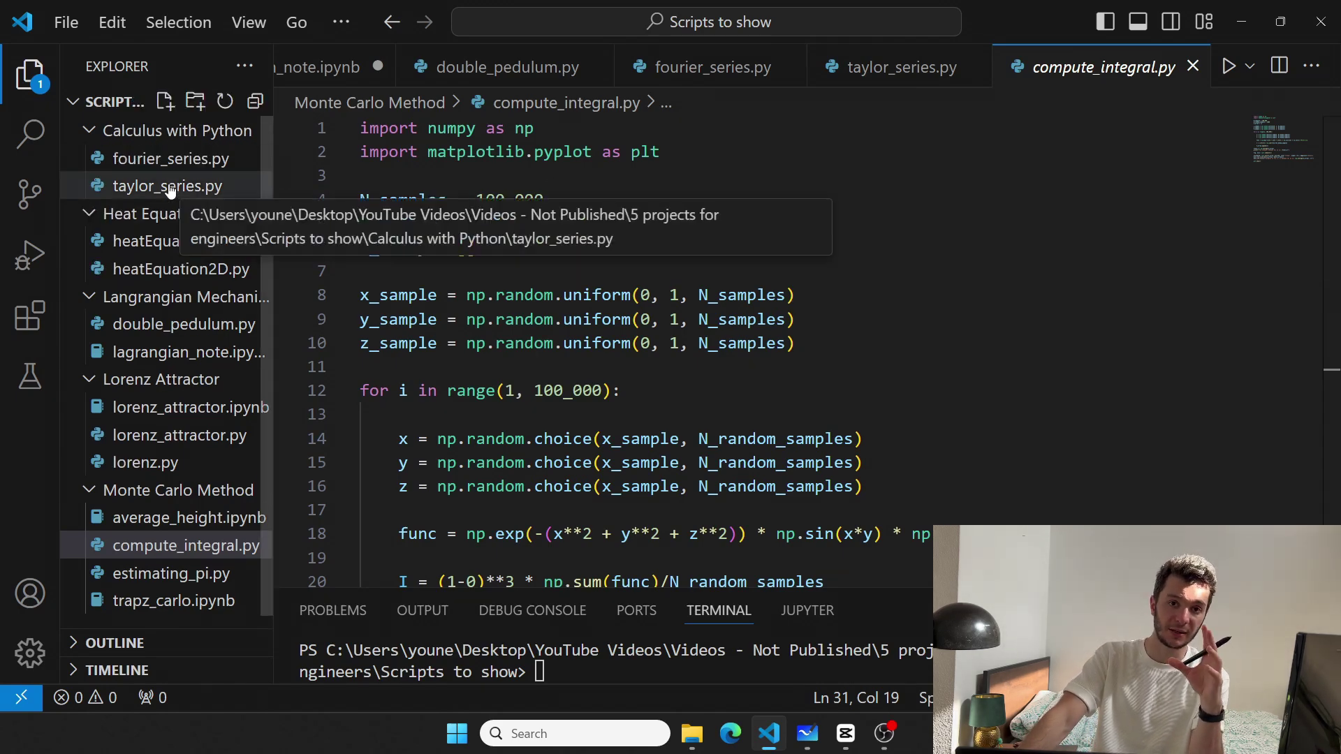
Switch from fourier_series.py back to taylor_series.py and its 40-term cosine loop
left_click(171, 159)
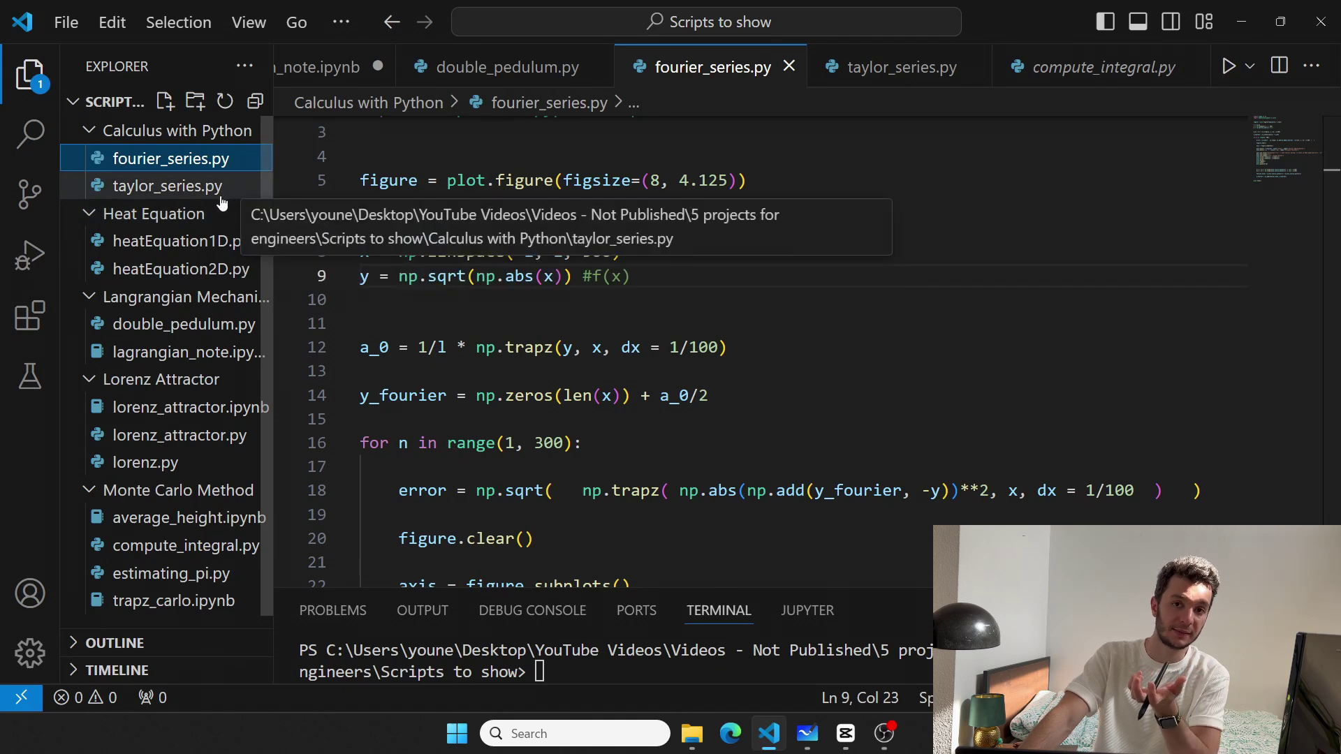
left_click(161, 186)
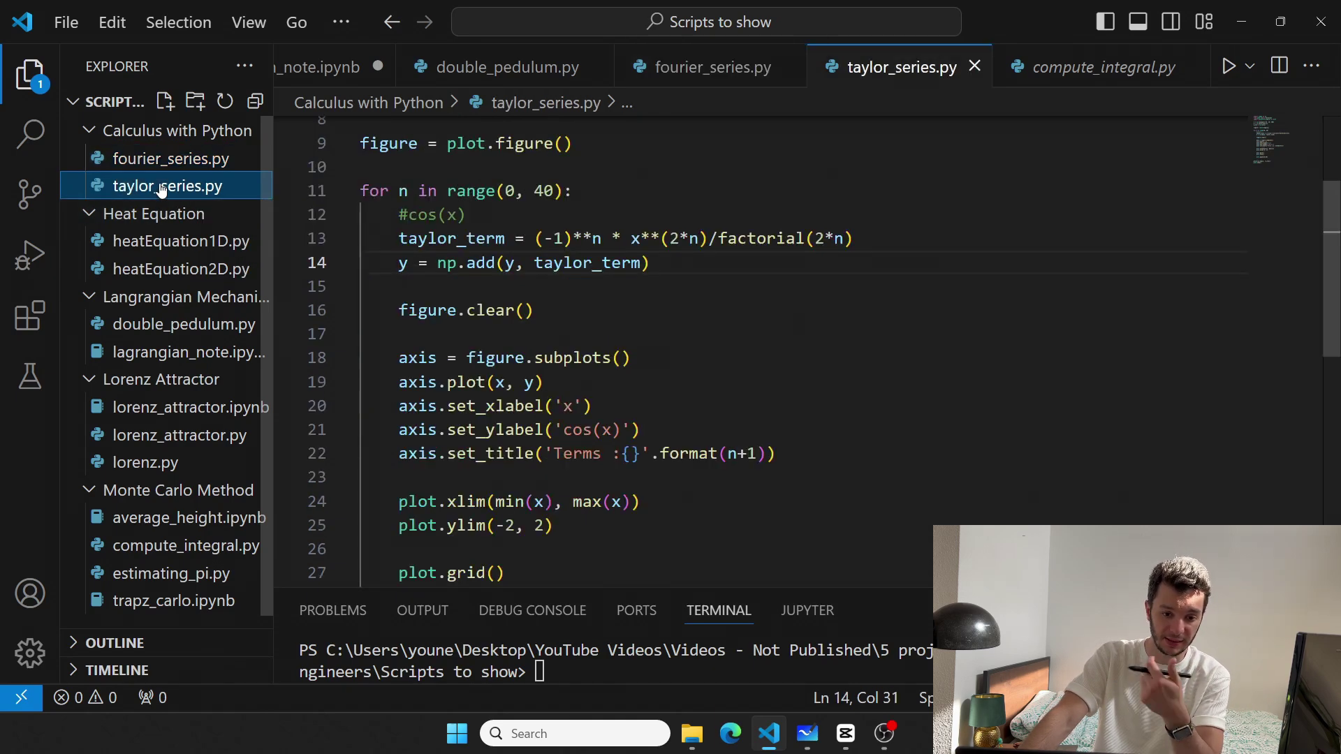
scroll(105, 304, "down", 1)
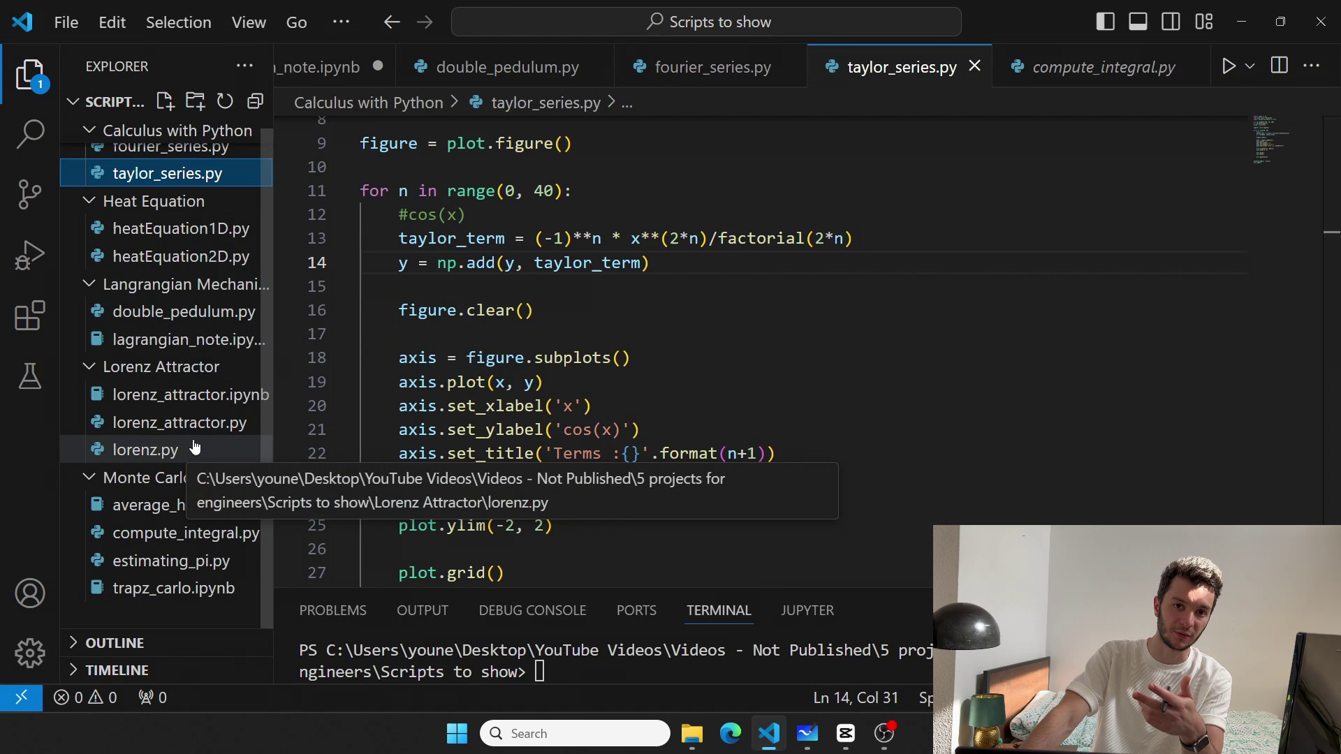
scroll(193, 448, "up", 1)
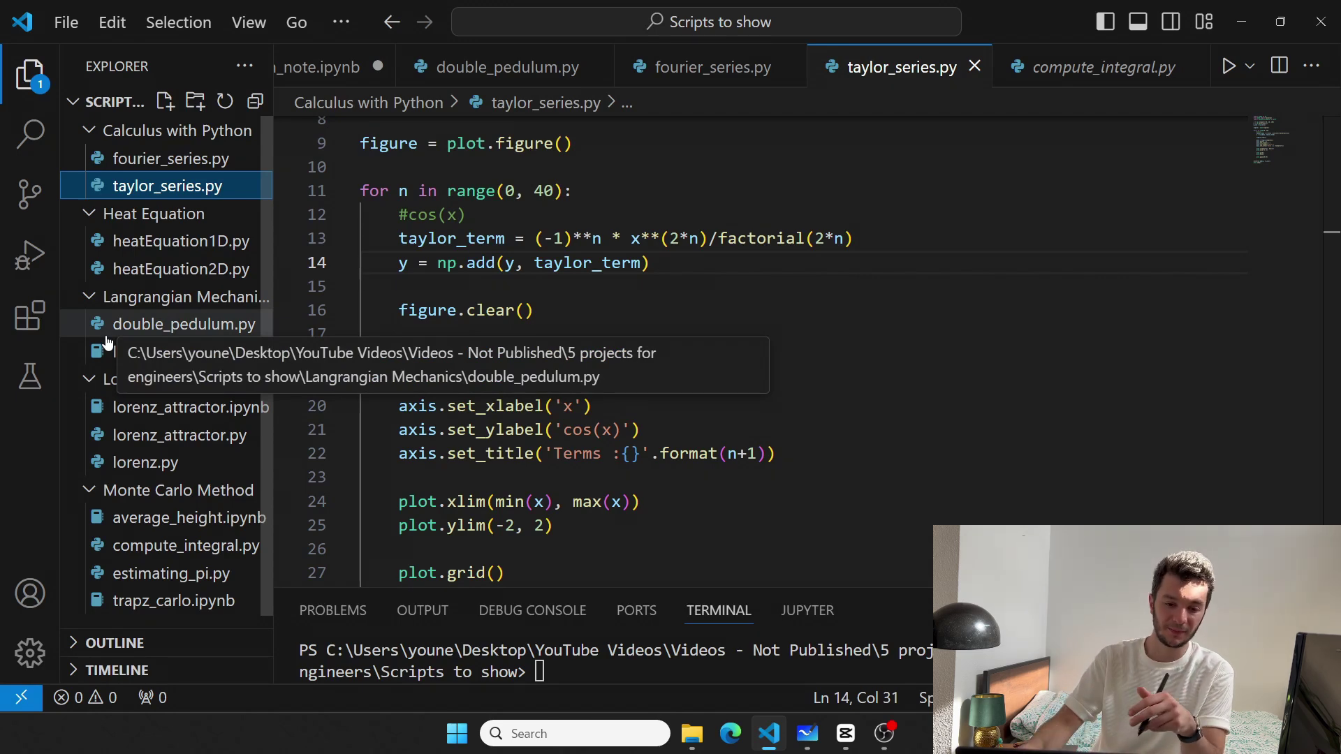
Reopen double_pedulum.py (m1_val 7, m2_val 3, g_val 8.81) and collapse the Heat Equation folder
left_click(172, 325)
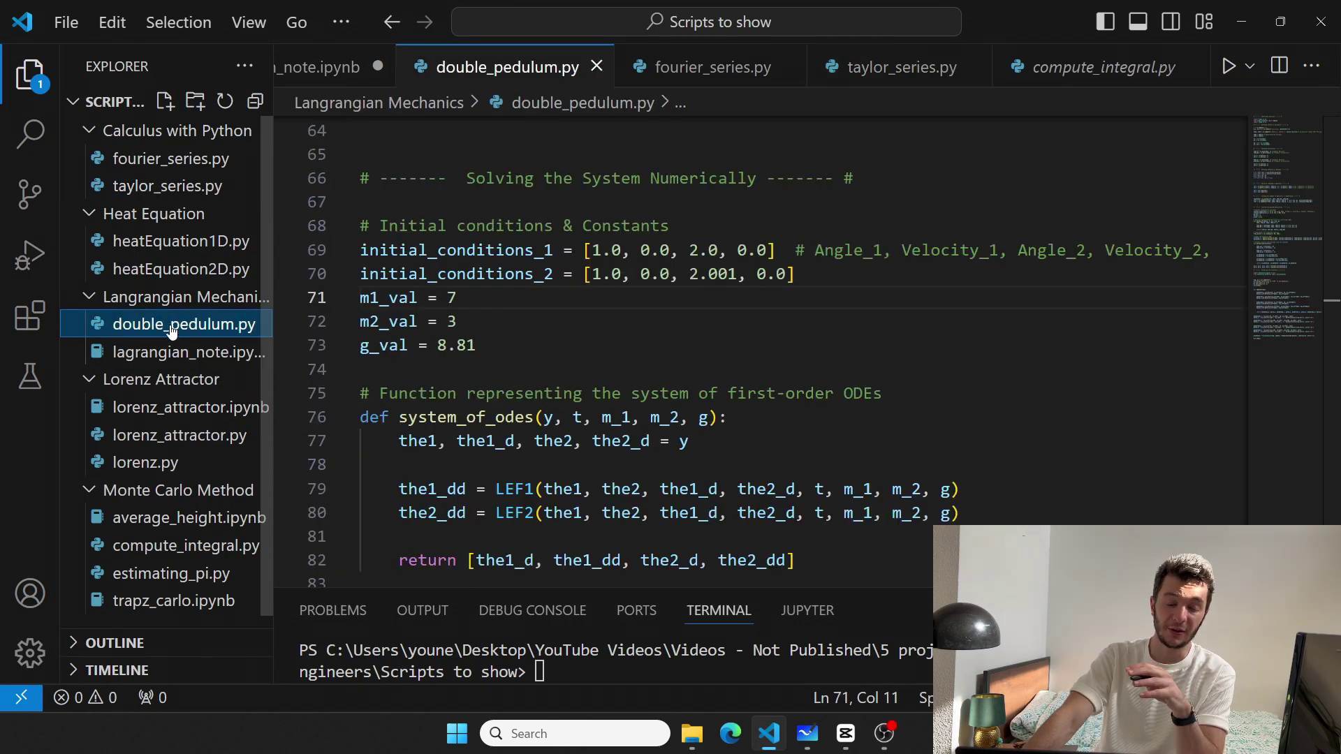
left_click(172, 214)
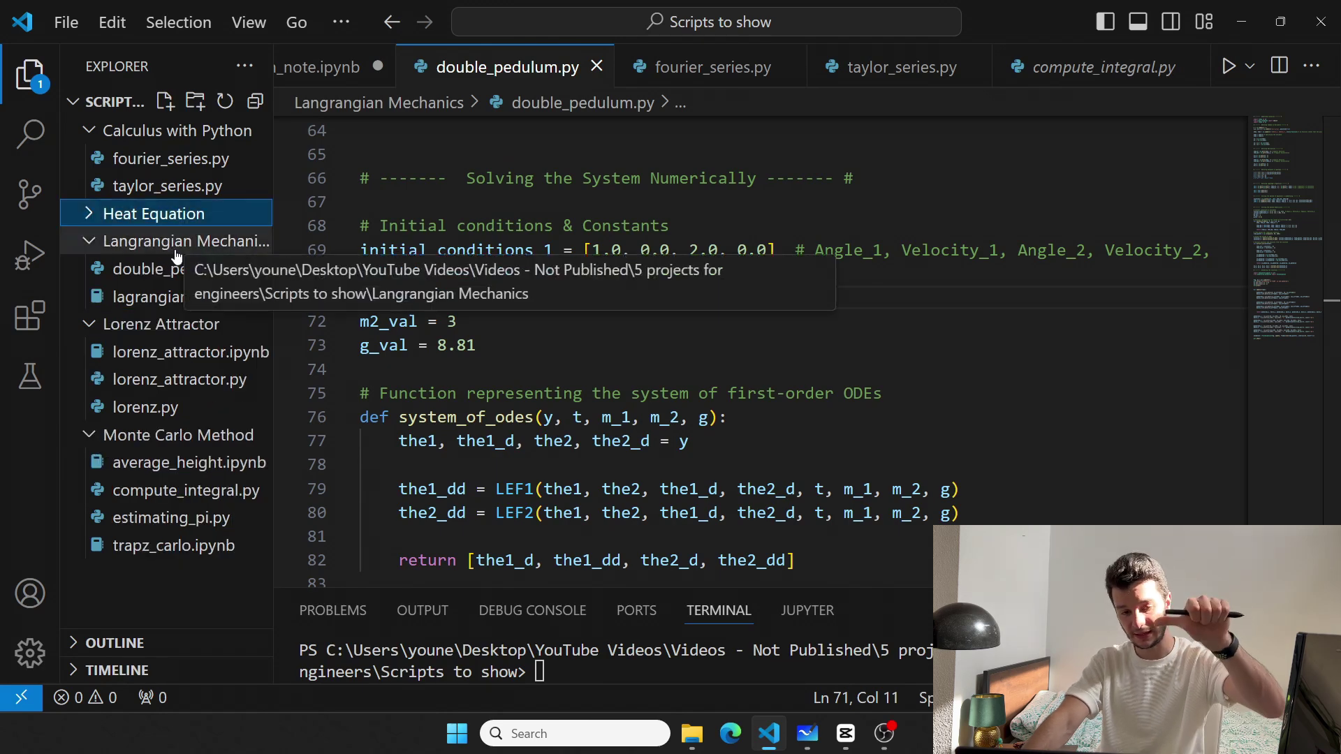